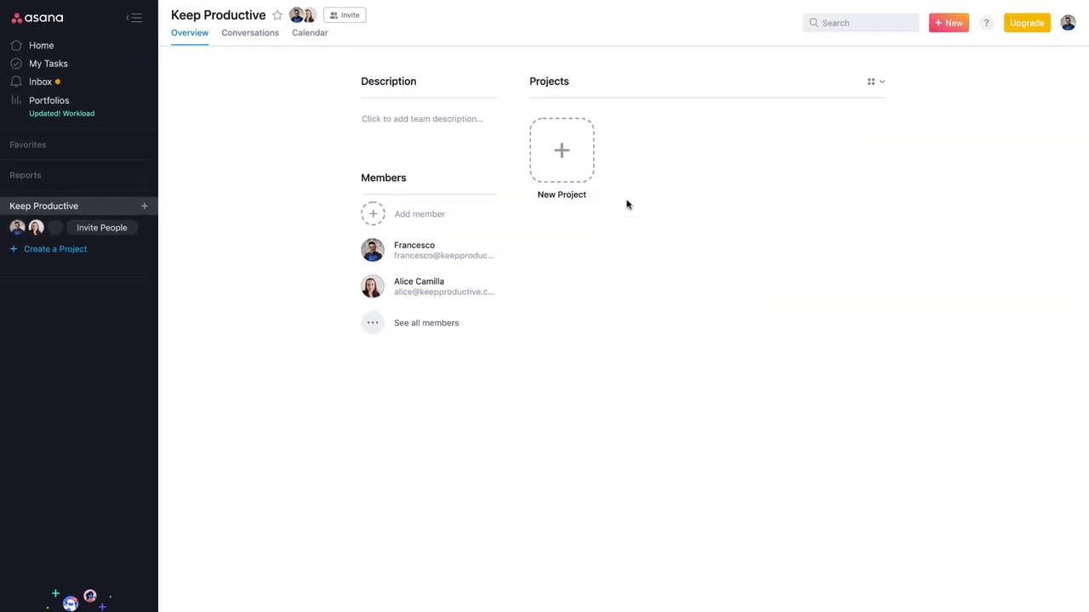
Step: Review the account's workspace options, including those for creating a new workspace or leaving the current one
left_click(443, 122)
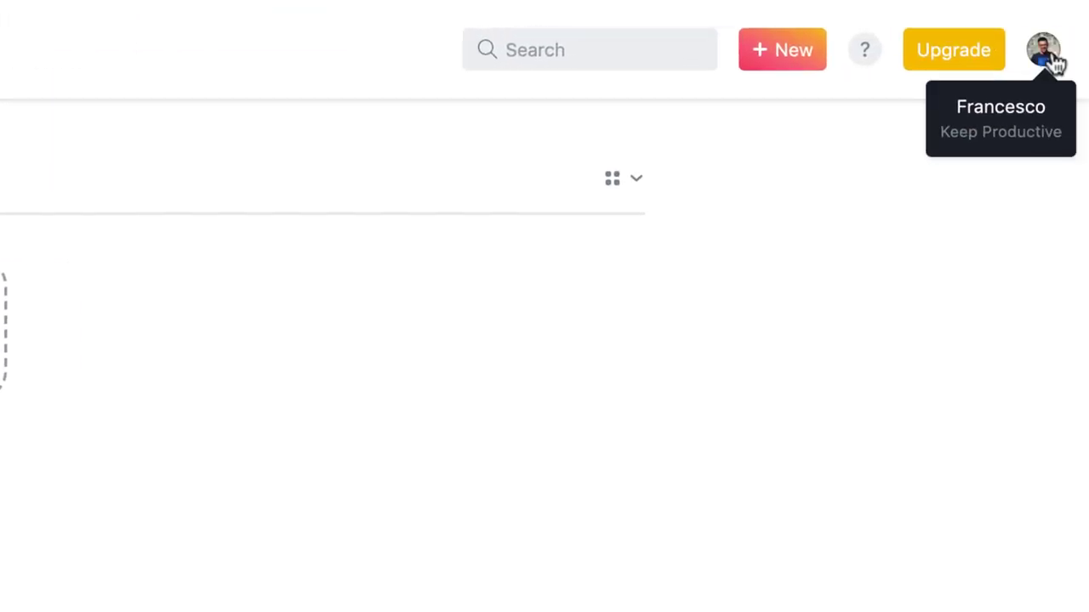
left_click(1053, 57)
mouse_move(948, 348)
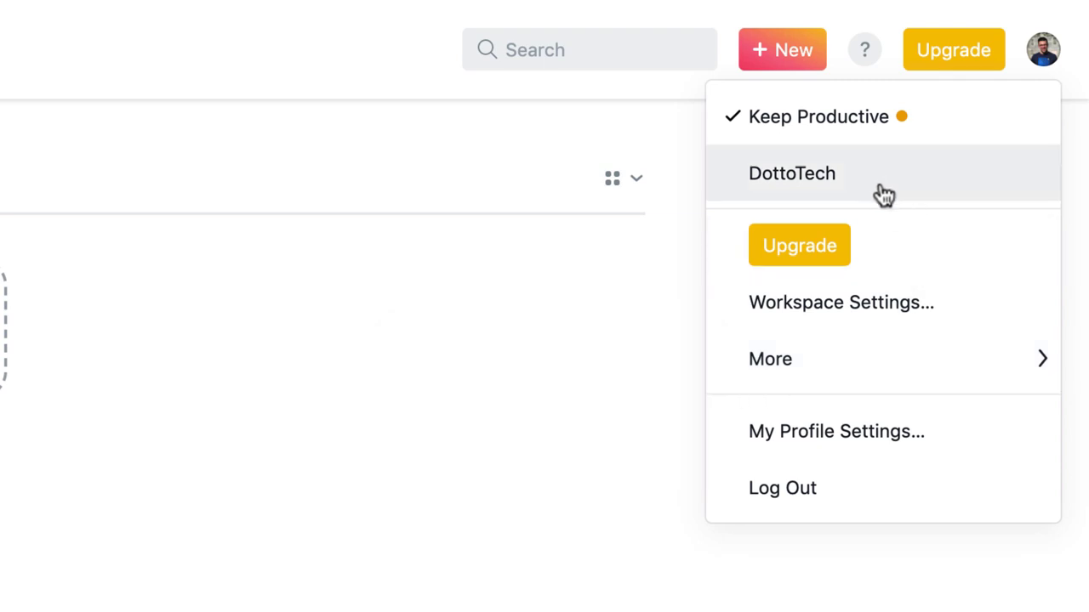
mouse_move(880, 358)
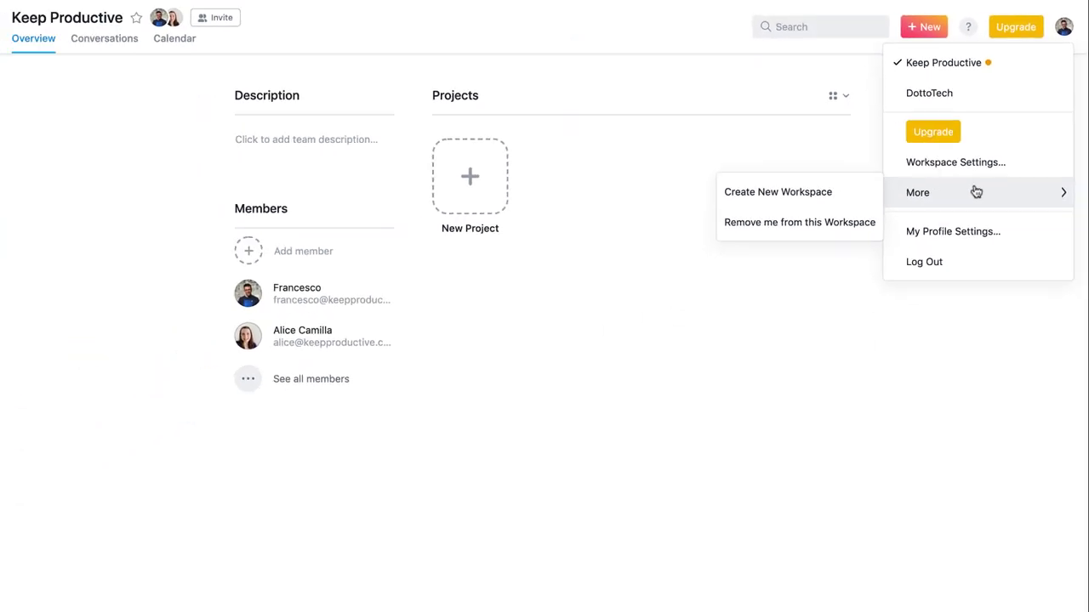
left_click(549, 249)
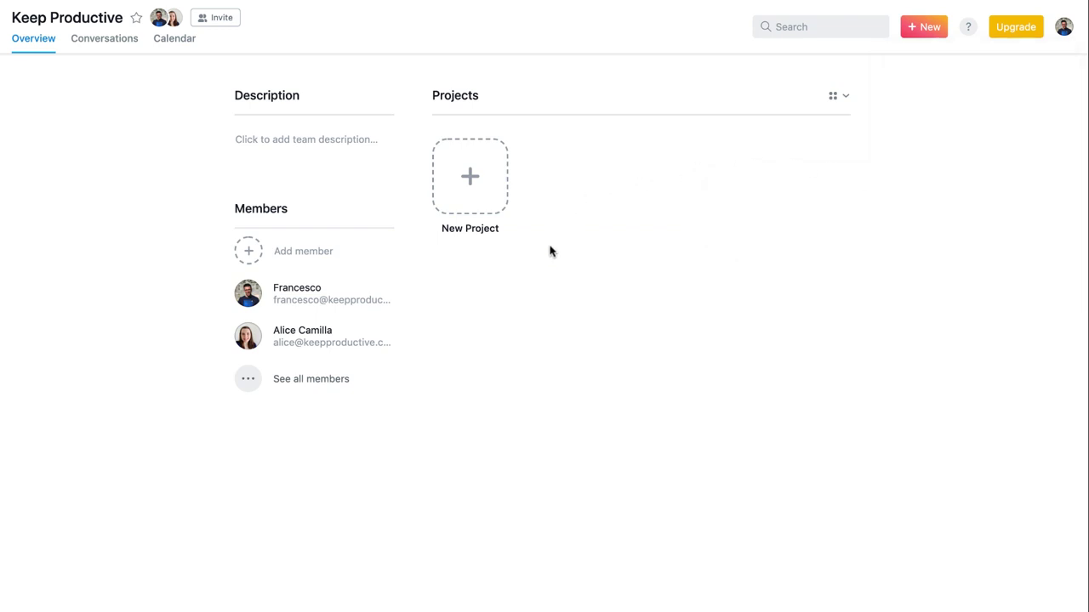
Step: Start a new project in the Keep Productive team and filter the general templates to the Product type
left_click(472, 195)
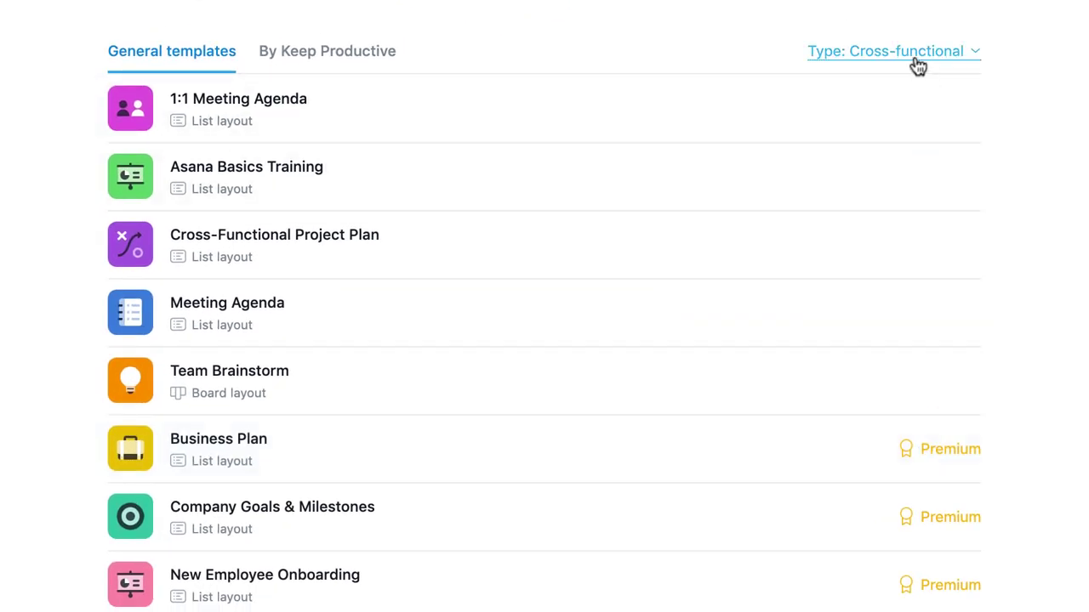
left_click(918, 67)
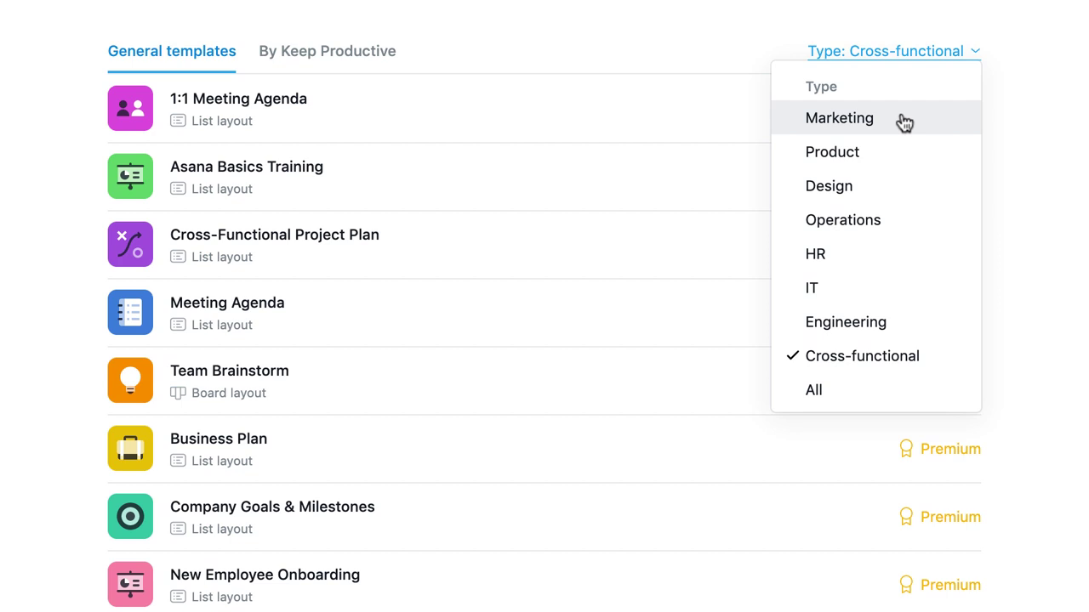
left_click(900, 255)
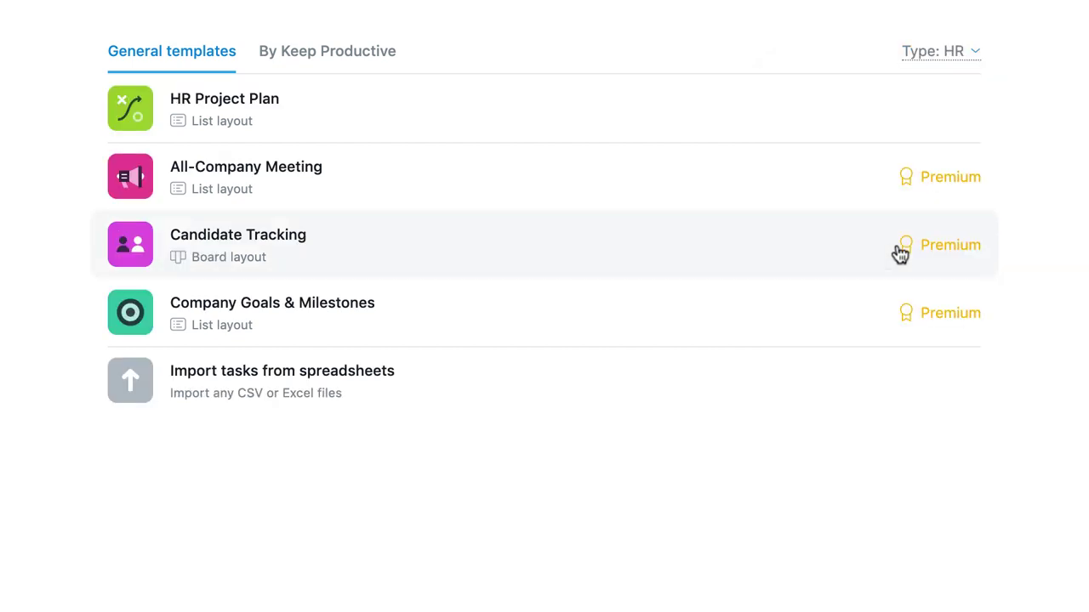
left_click(931, 51)
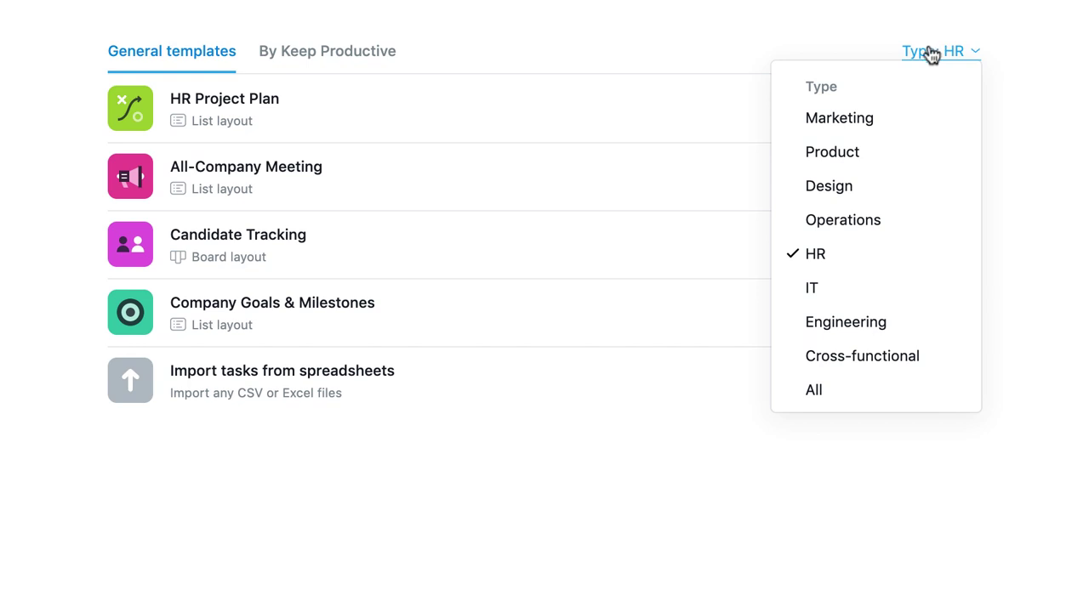
left_click(899, 169)
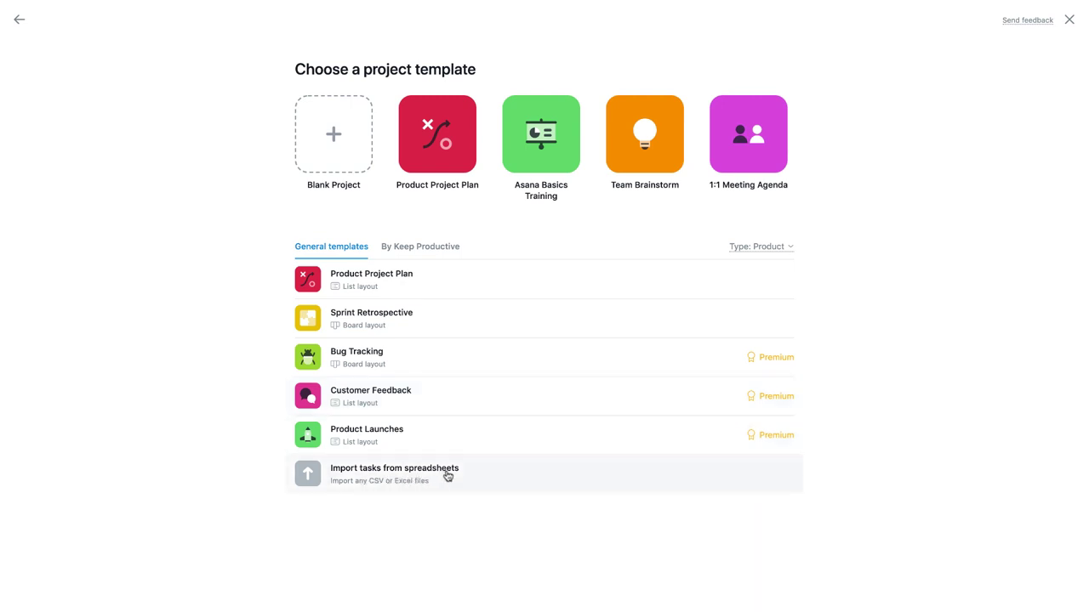
Step: Choose the Product Project Plan template for the new project
left_click(451, 291)
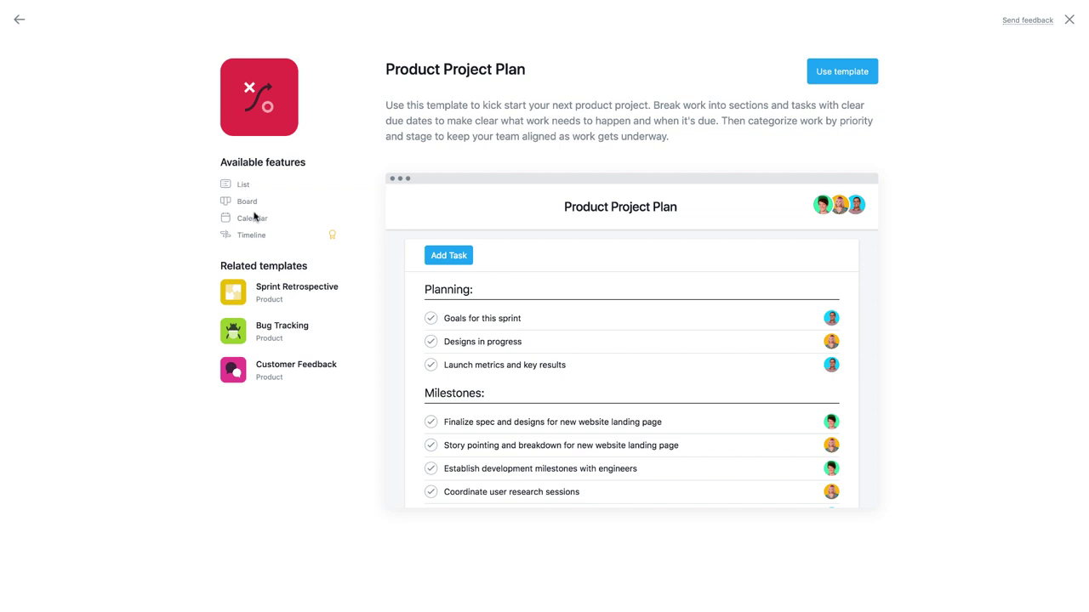
mouse_move(334, 238)
left_click(834, 78)
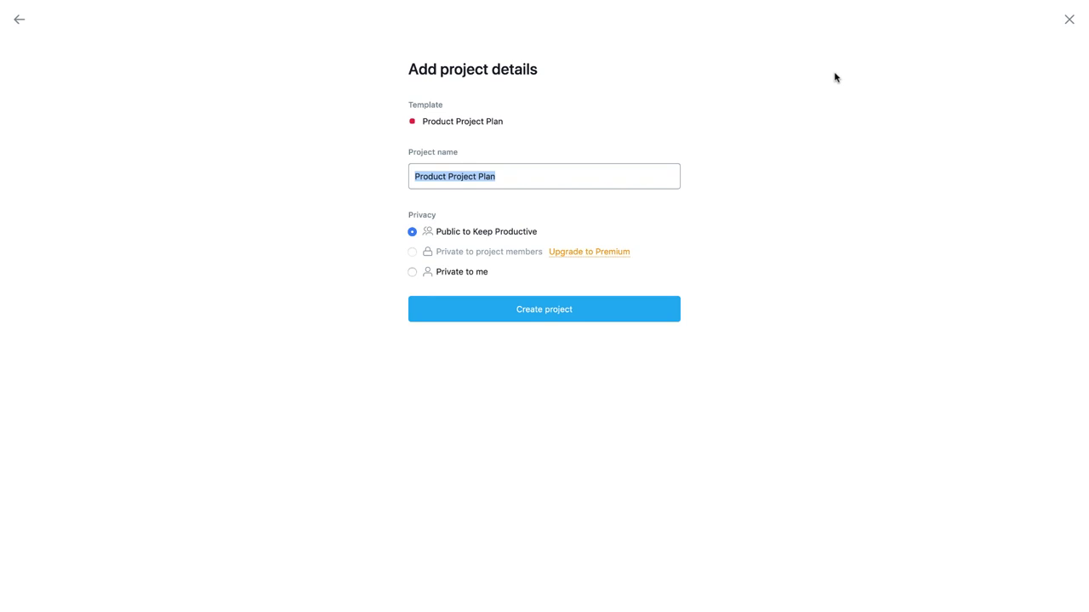
Step: Name the project "New Course: To-Do List Chooser"
type("New Course: T")
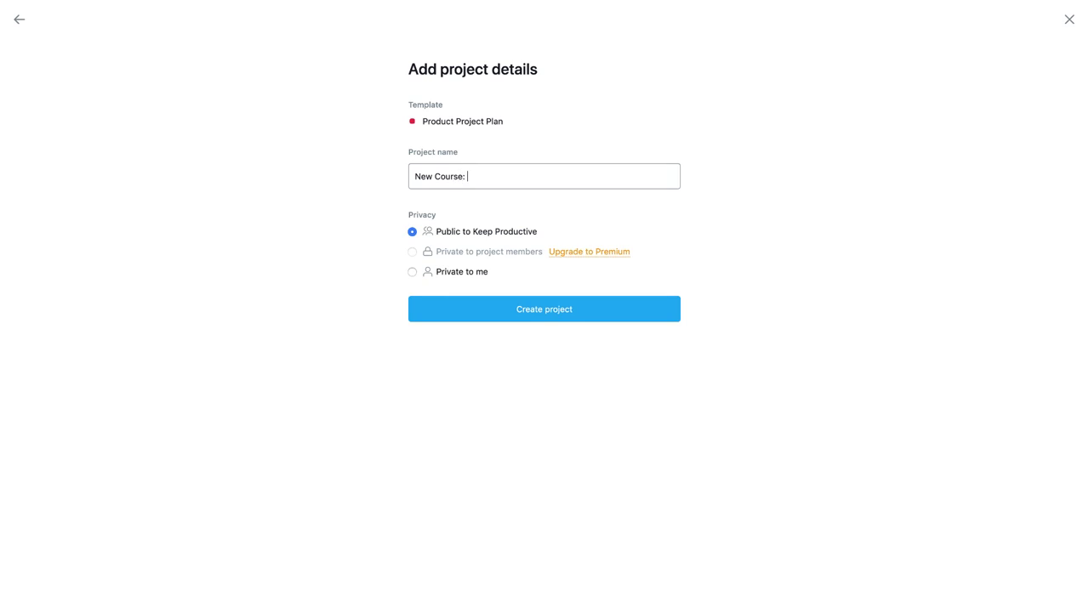
type("o-Dp")
key("BackSpace")
type("o Lis")
key("BackSpace")
key("BackSpace")
key("BackSpace")
type("List ")
type("P")
key("BackSpace")
type("Chooser")
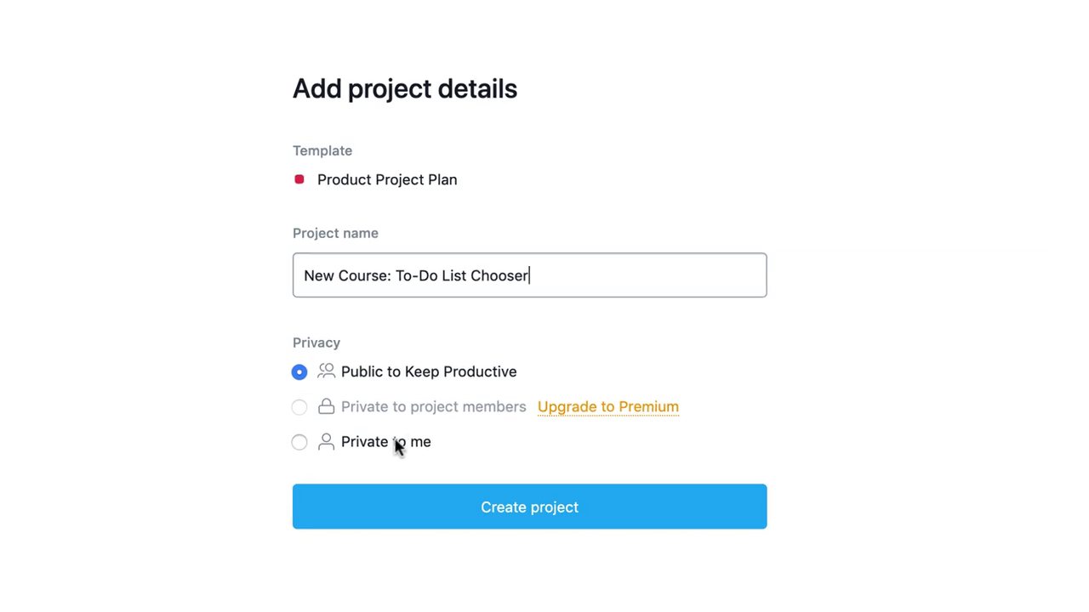
Step: Create the project with its privacy set to Public to Keep Productive, and collapse the navigation sidebar
left_click(416, 443)
left_click(391, 379)
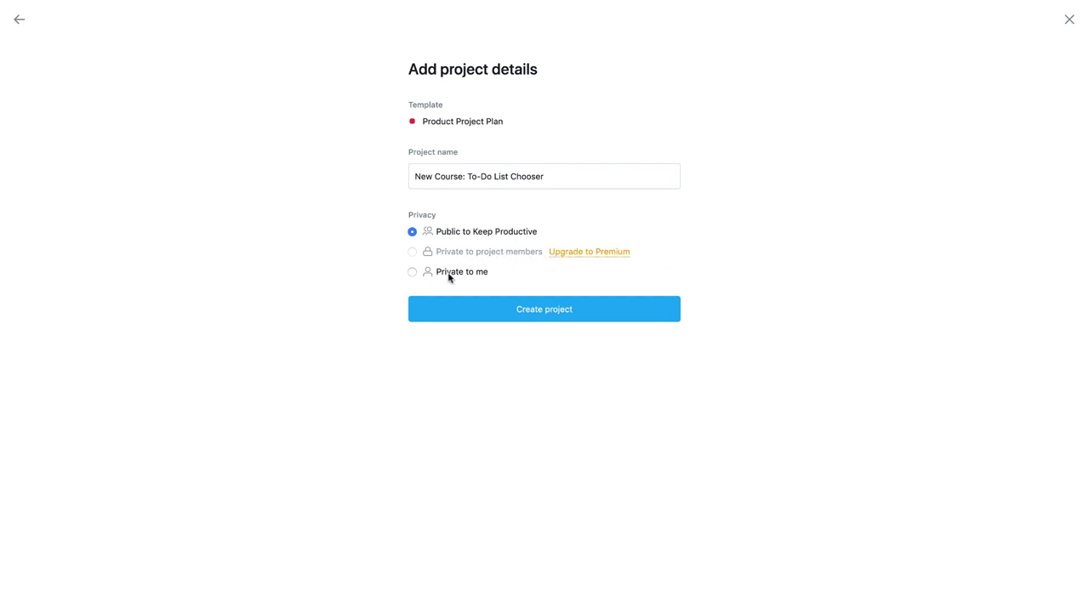
left_click(537, 318)
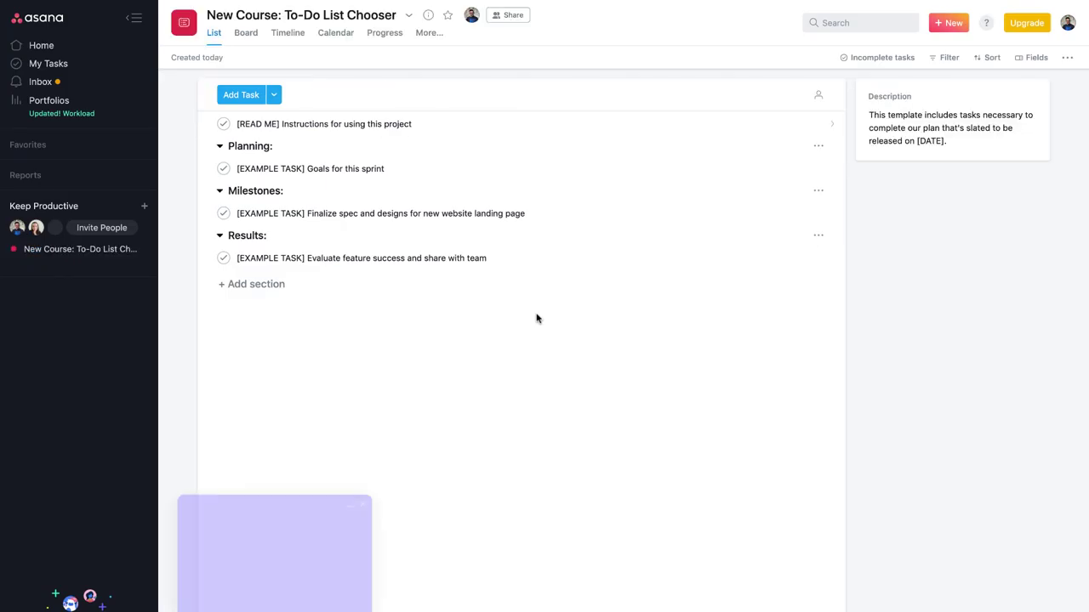
left_click(361, 499)
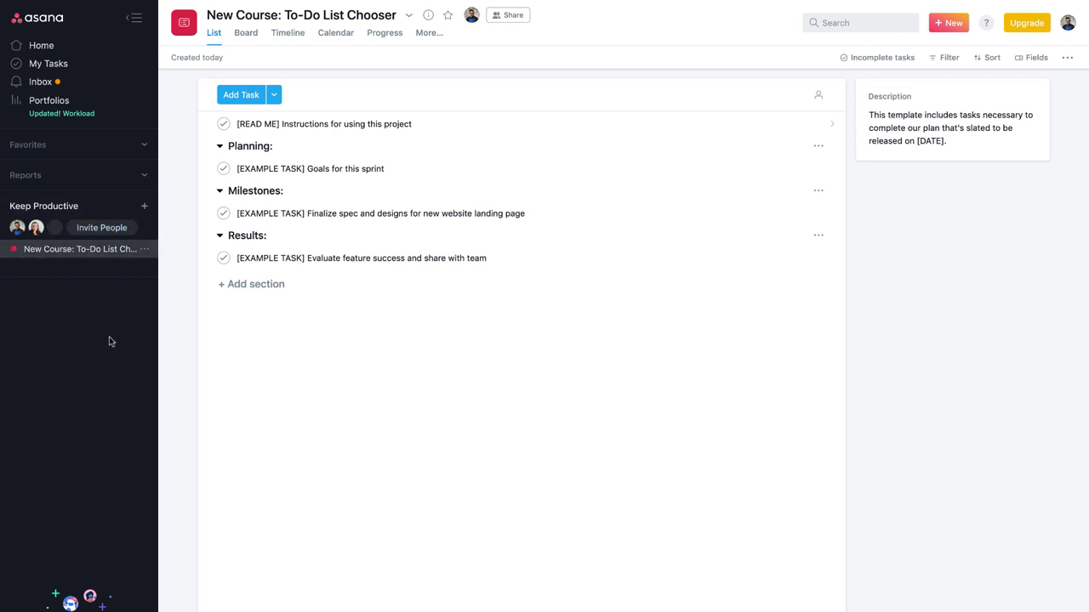
left_click(134, 18)
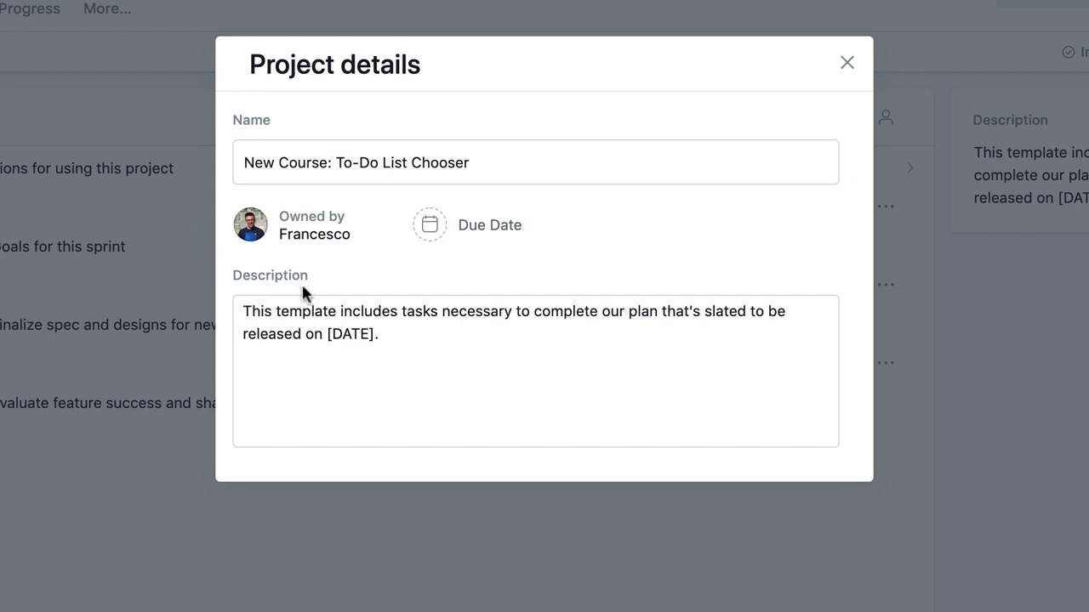
Step: Replace the project's description with "This is for an upcoming course"
left_click(404, 351)
key("ctrl+a")
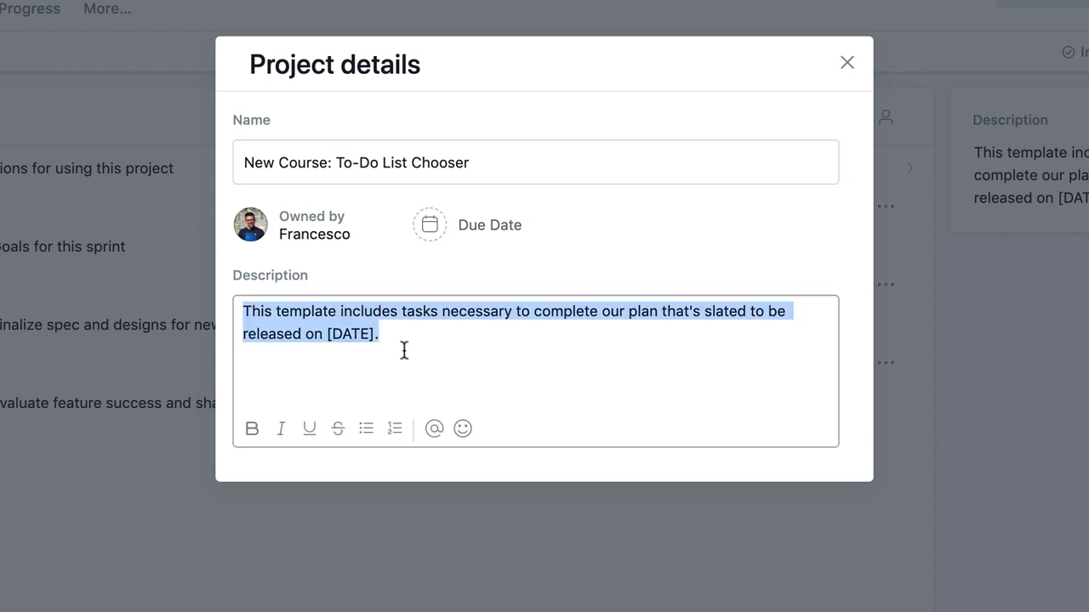
type("T")
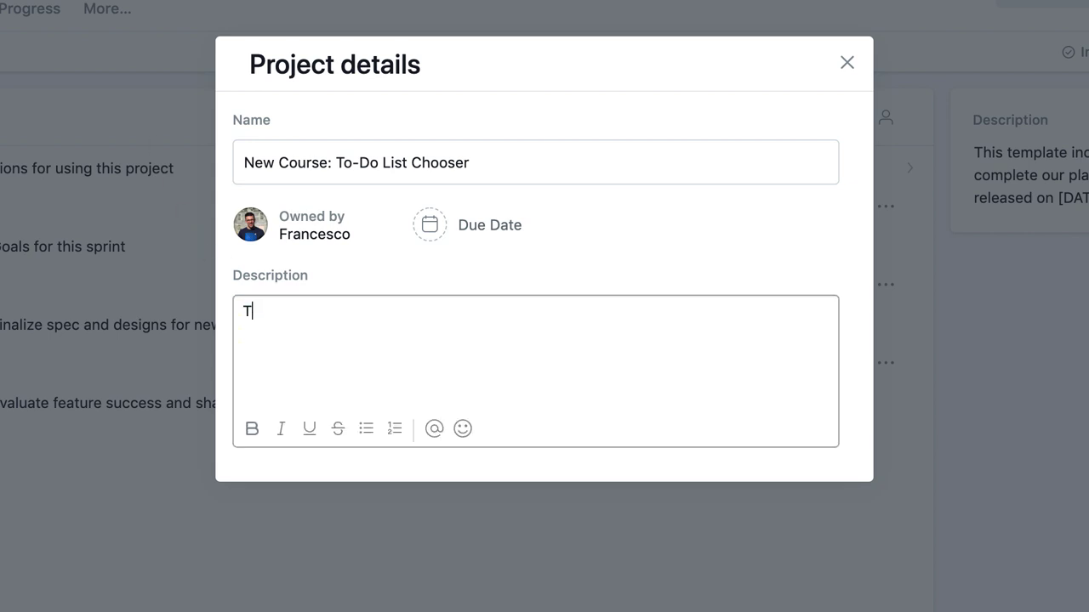
type("his is for an upcoming course")
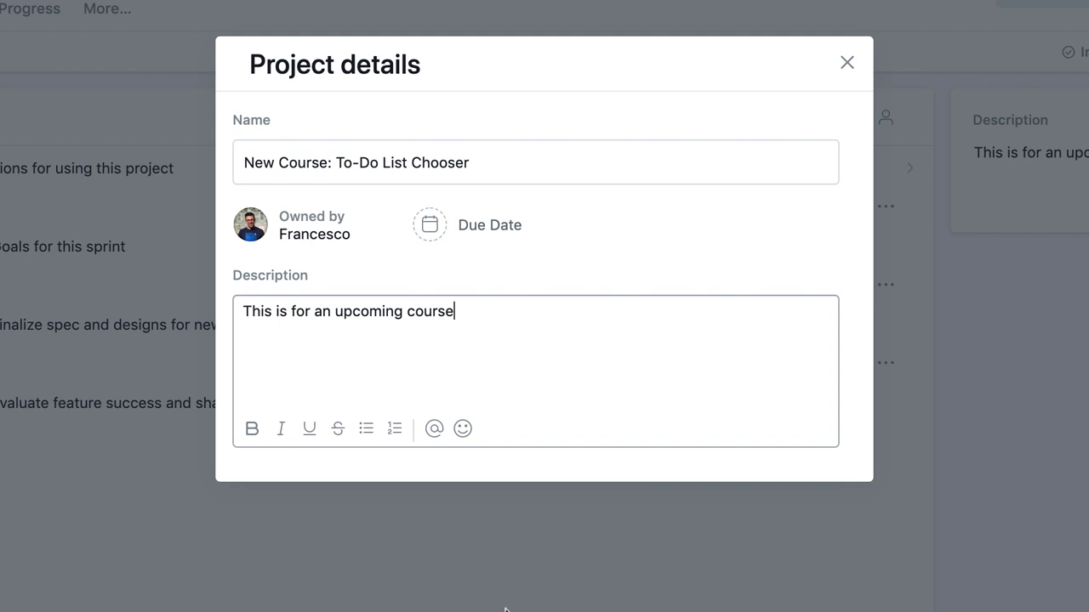
Step: Set the project's due date to 30 September 2019 and close the project details
left_click(441, 243)
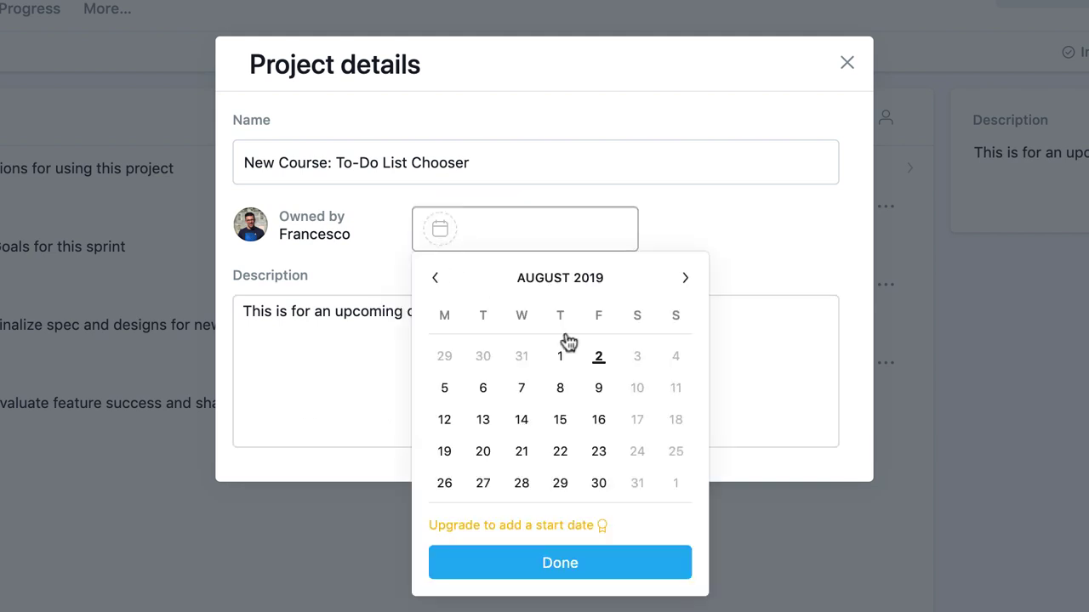
left_click(692, 295)
left_click(521, 483)
left_click(444, 515)
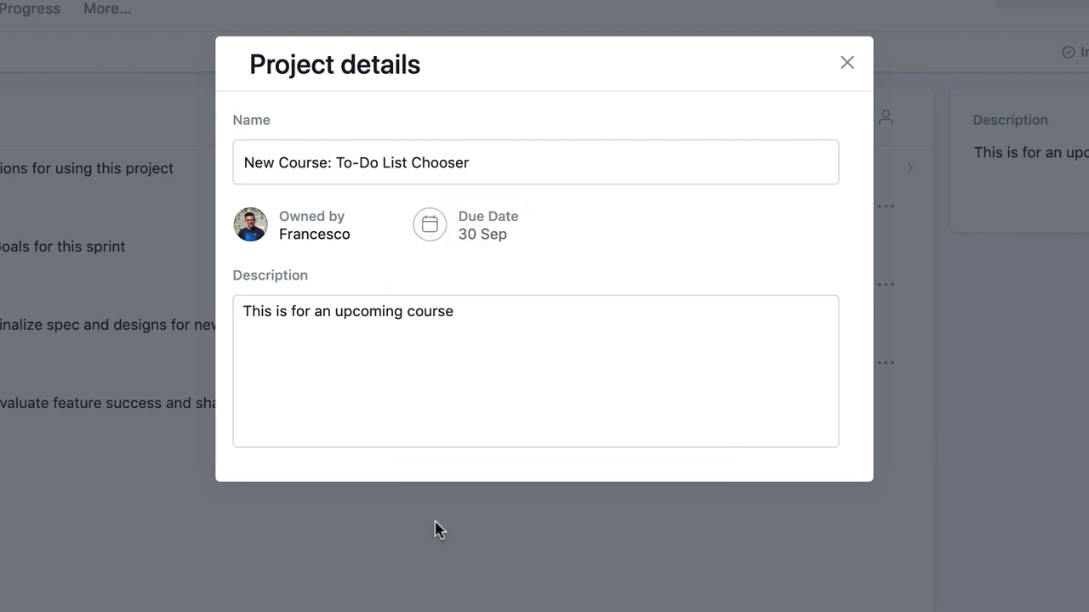
left_click(434, 521)
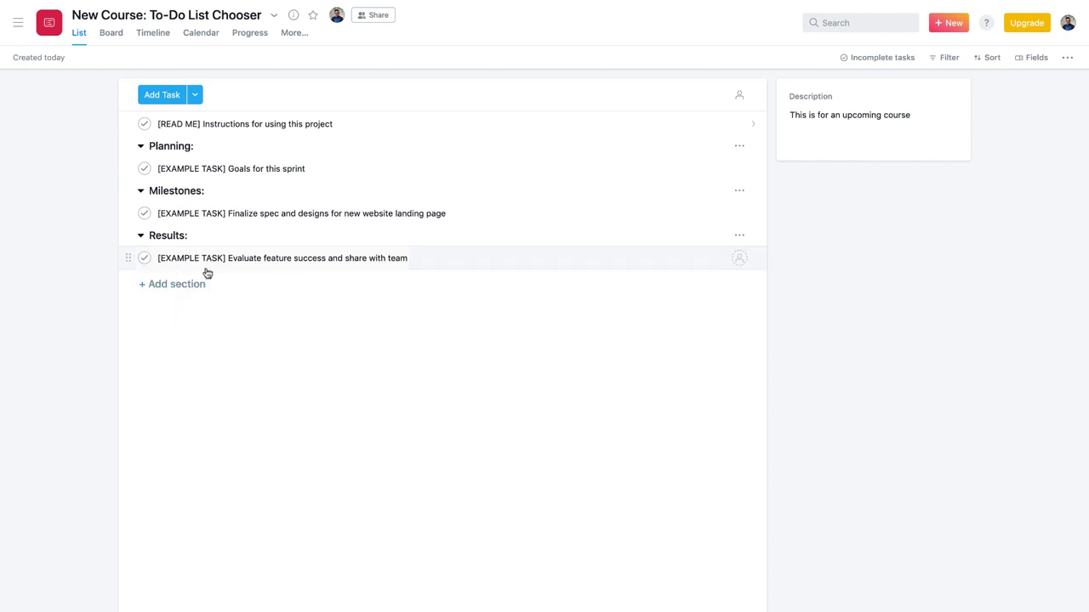
left_click_drag(230, 238, 247, 208)
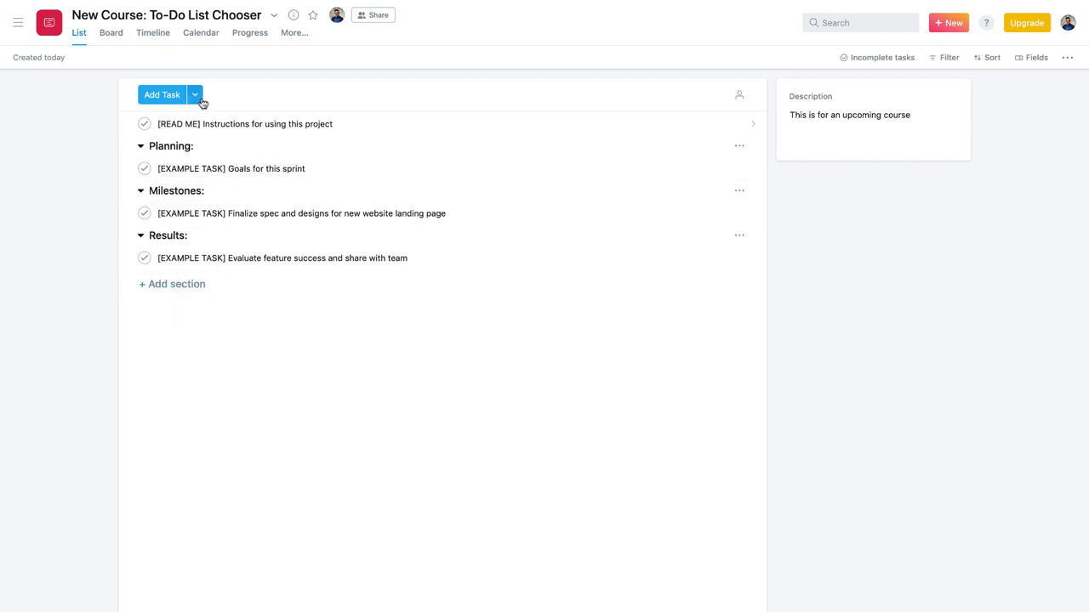
left_click(196, 95)
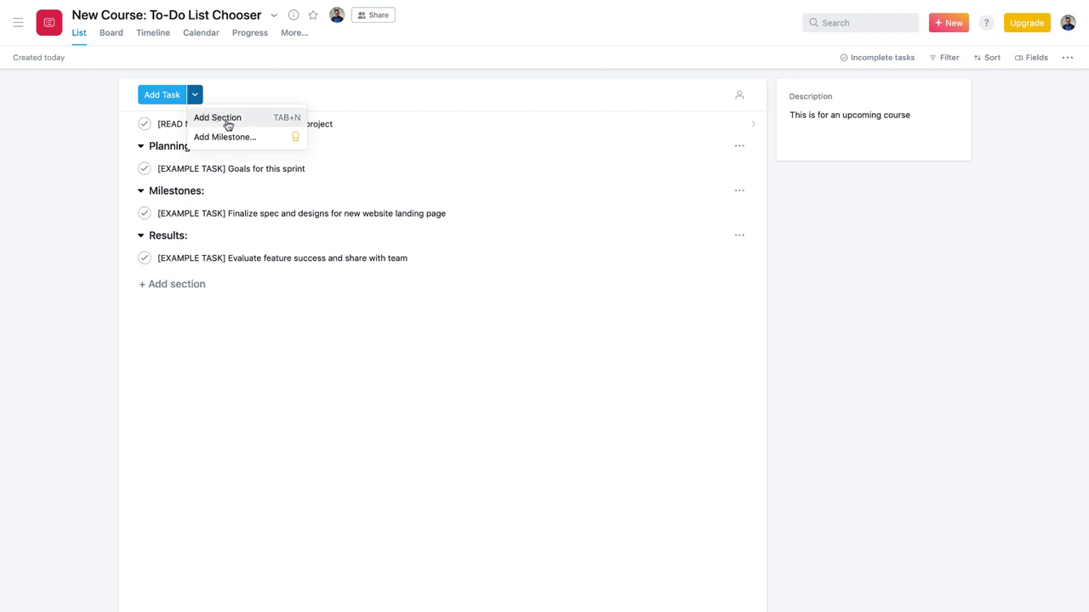
left_click_drag(164, 94, 280, 86)
left_click(275, 86)
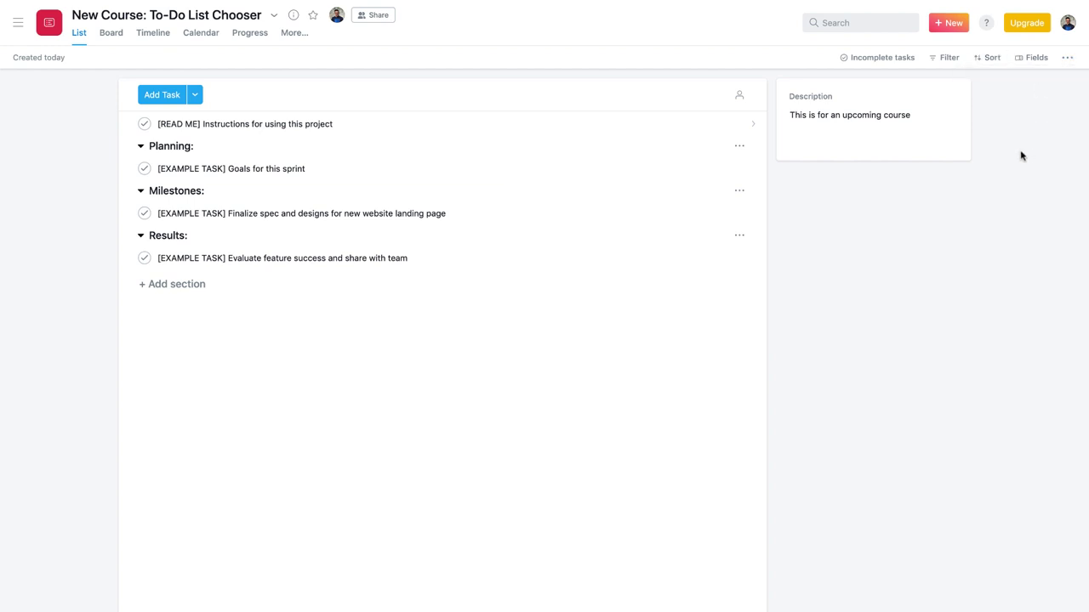
Step: In the project's board view, move the README instructions card to Planning and the sprint goals card to the no-section column
left_click(114, 38)
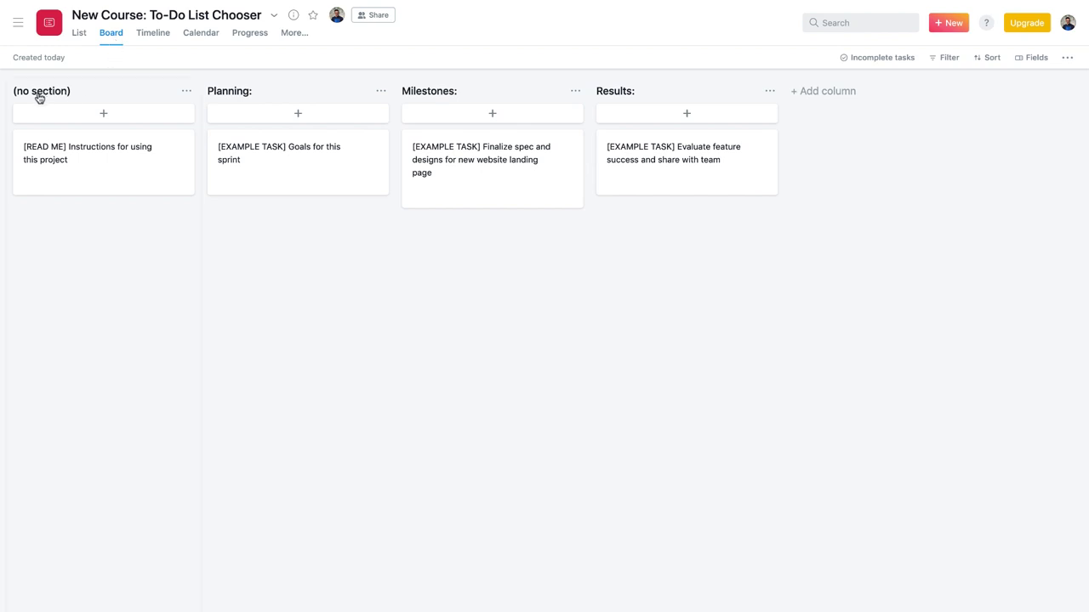
left_click_drag(88, 161, 138, 151)
left_click_drag(121, 229, 345, 184)
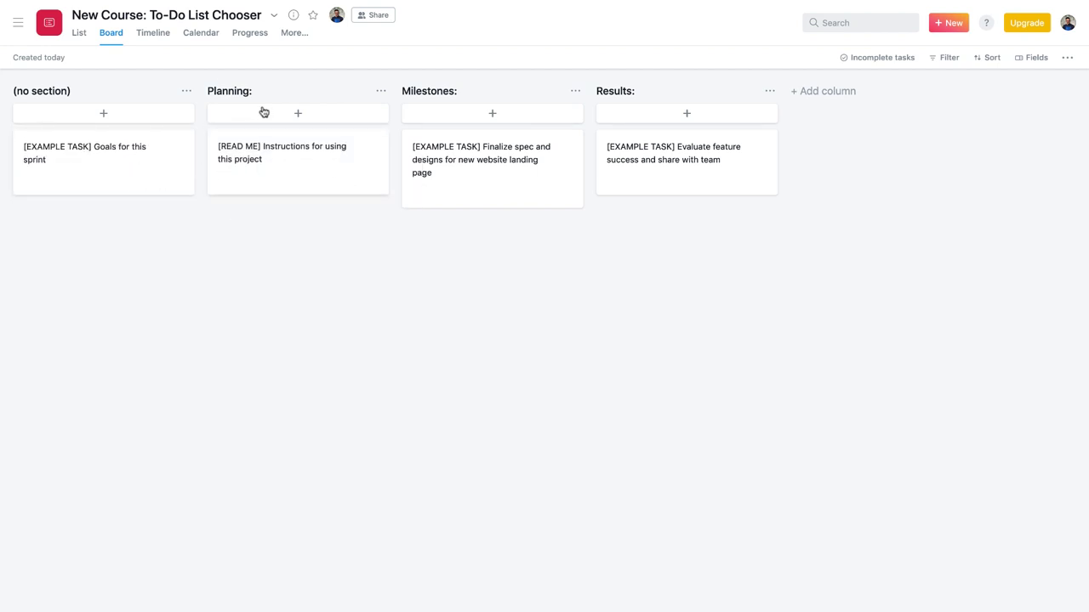
Step: View the project's Timeline and examine its Calendar from July 2019 to the project due date in September
left_click(157, 37)
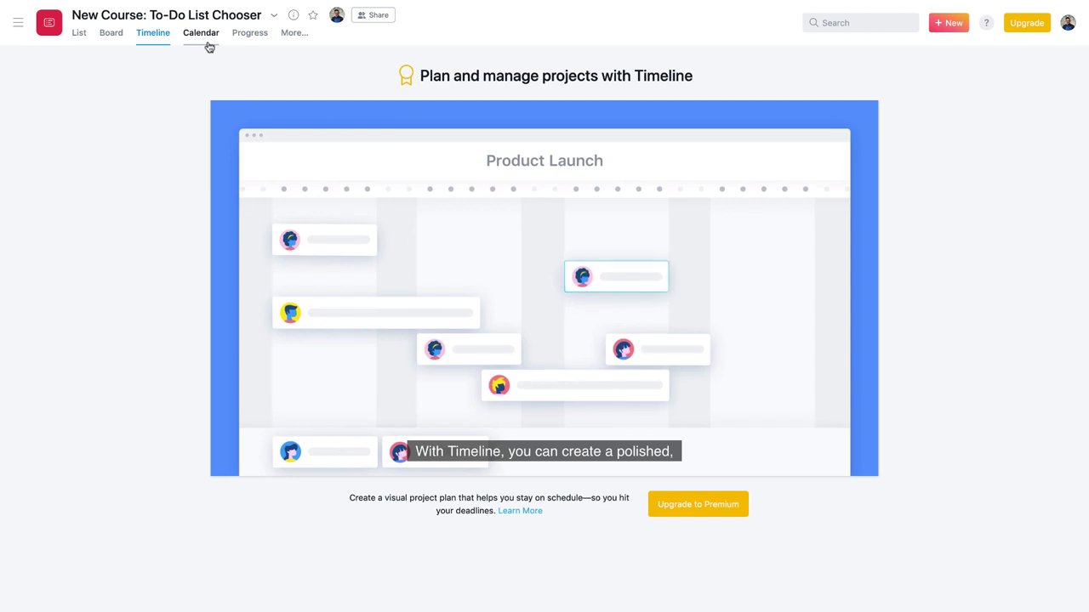
left_click(208, 46)
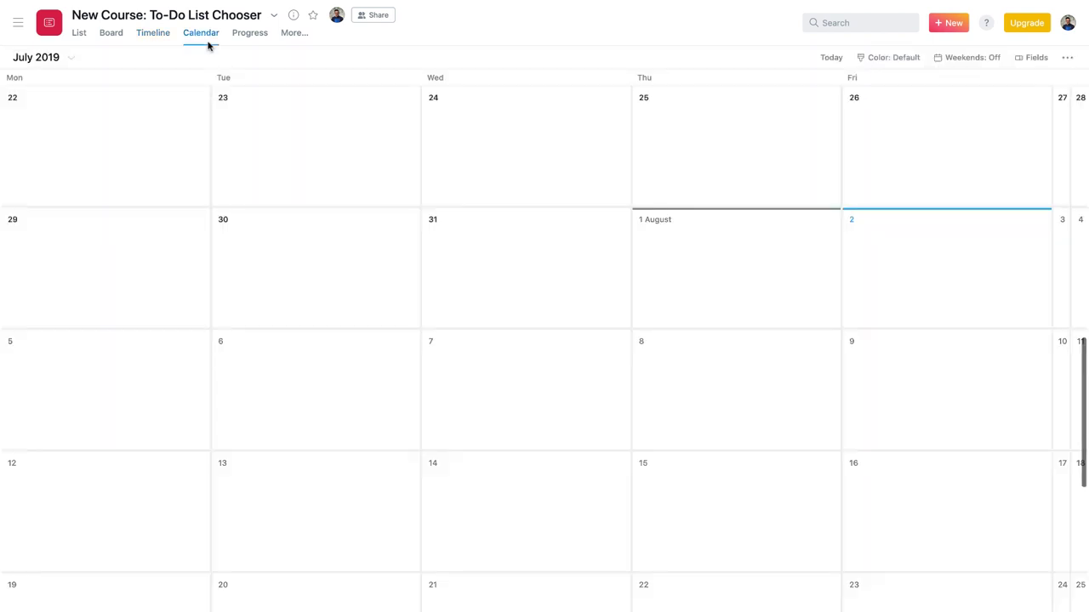
scroll(529, 354, "down", 4)
scroll(529, 354, "up", 2)
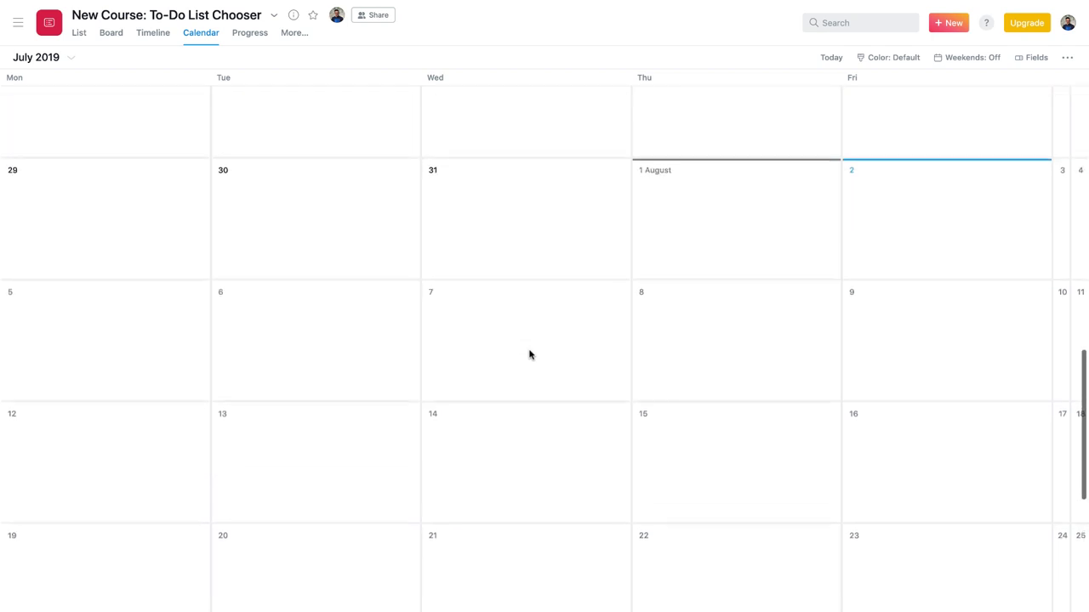
scroll(529, 354, "up", 1)
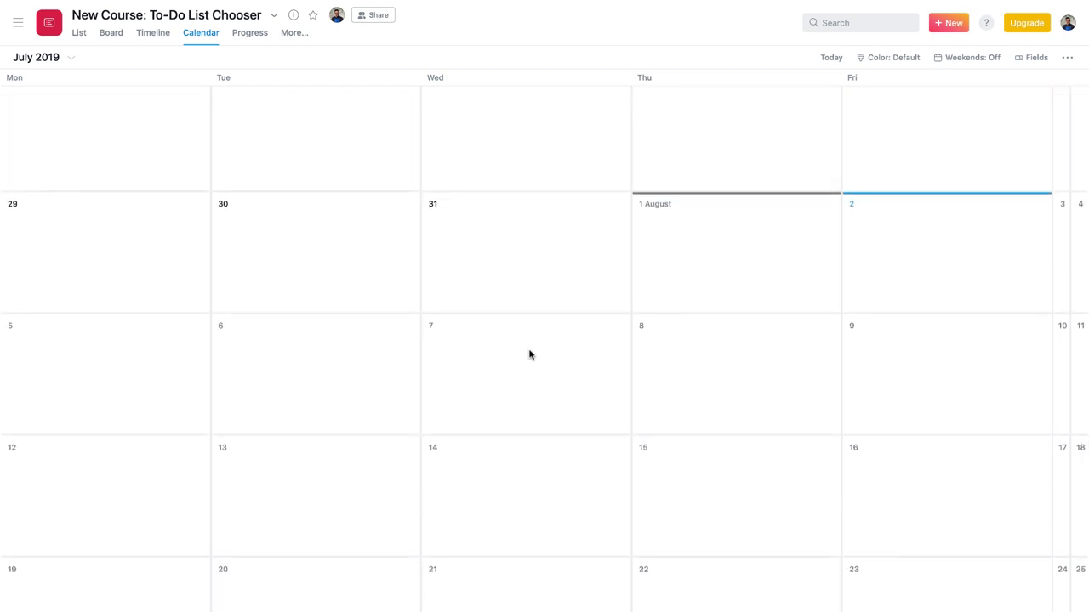
scroll(824, 338, "down", 4)
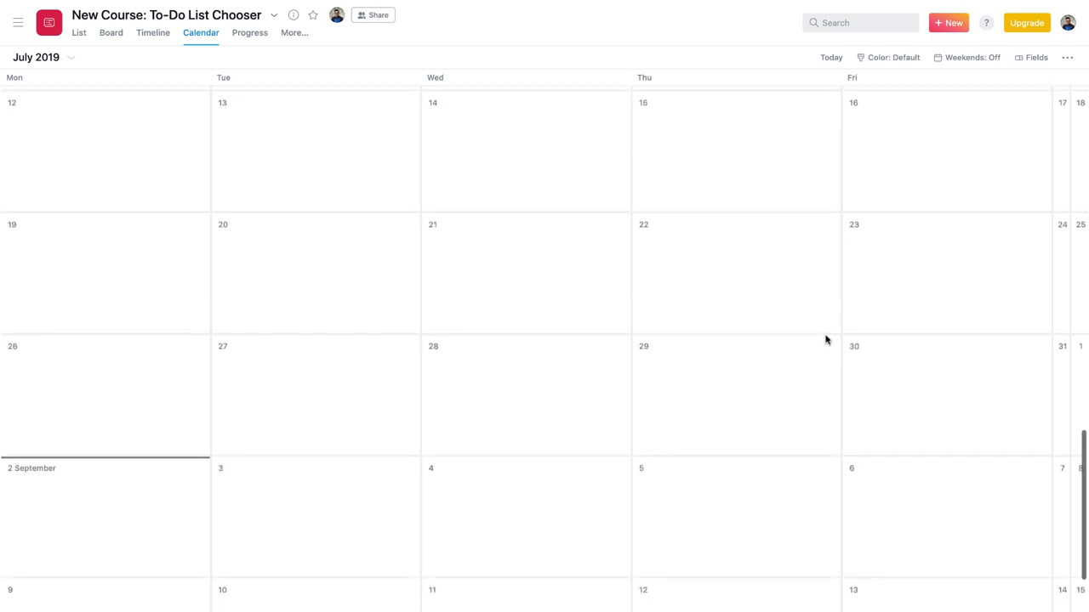
scroll(824, 338, "down", 3)
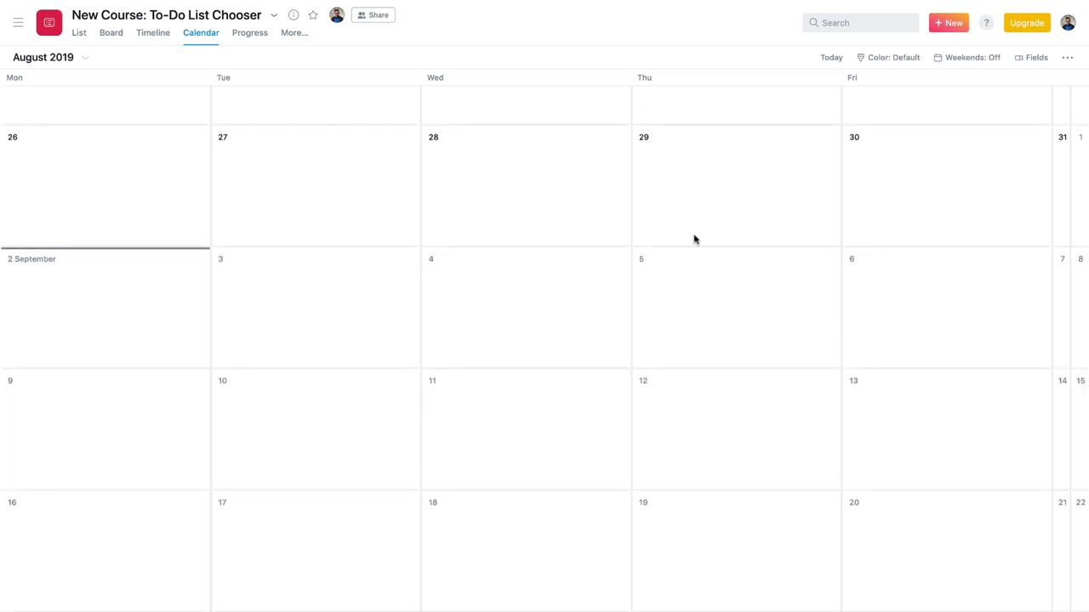
scroll(692, 238, "down", 4)
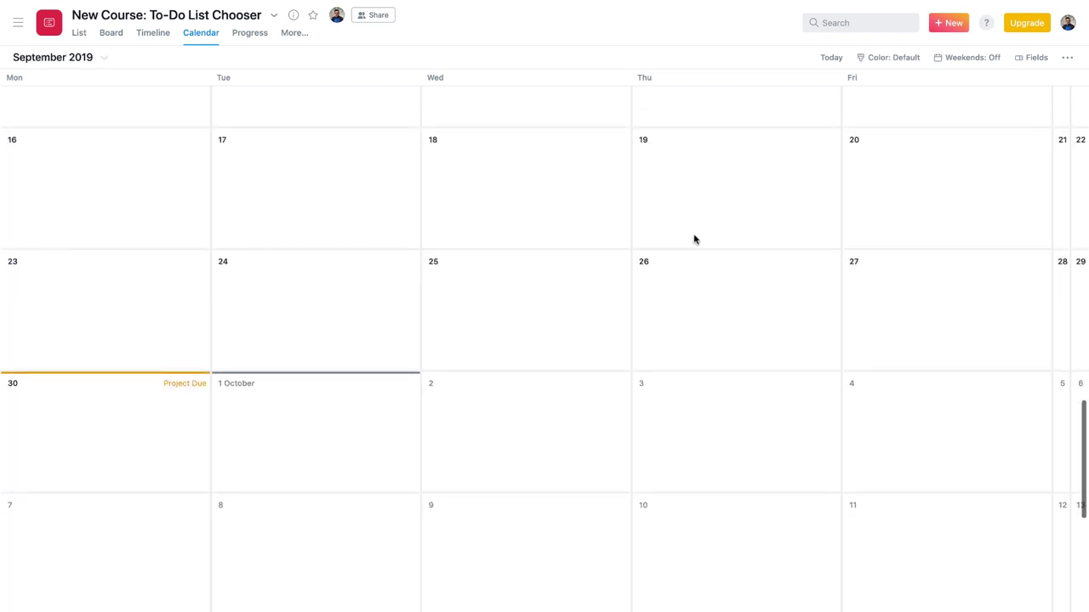
Step: Examine the Project Due entry on 30 September and return the calendar to today's date
left_click(190, 389)
key("Escape")
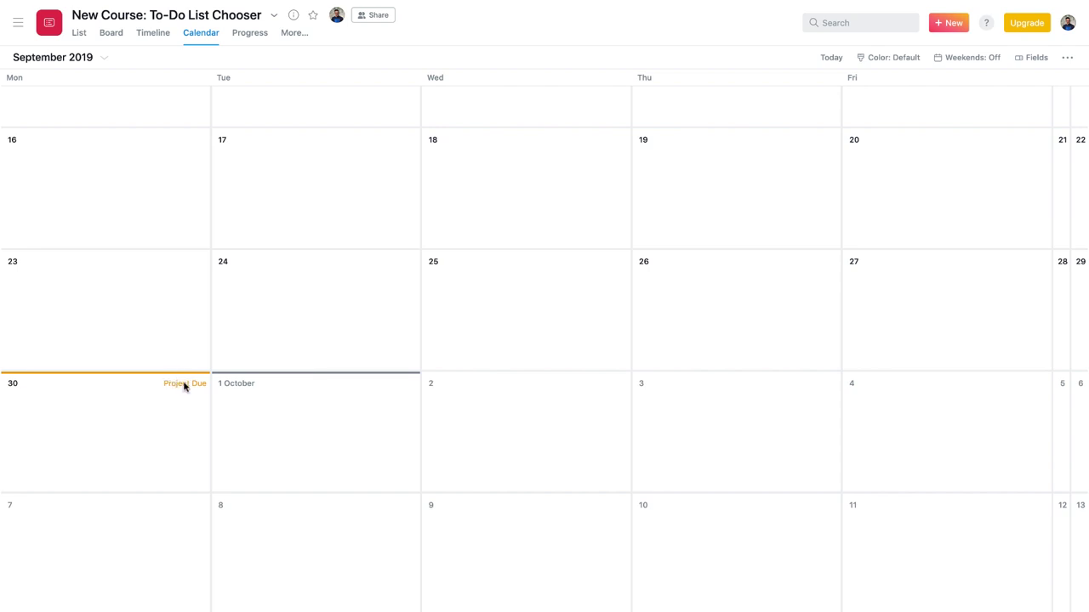
scroll(210, 238, "up", 3)
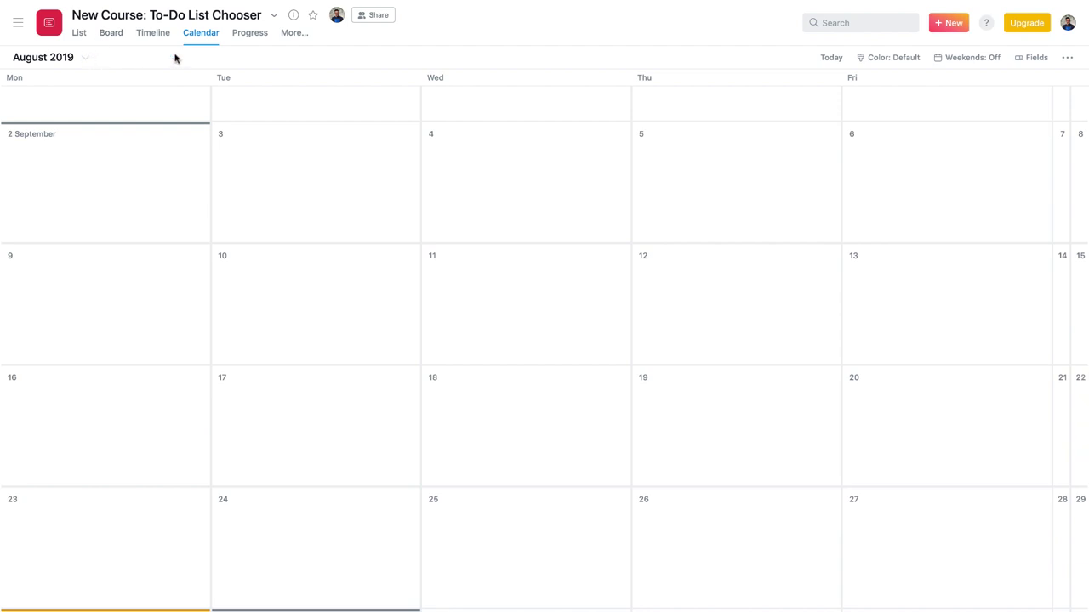
left_click(830, 57)
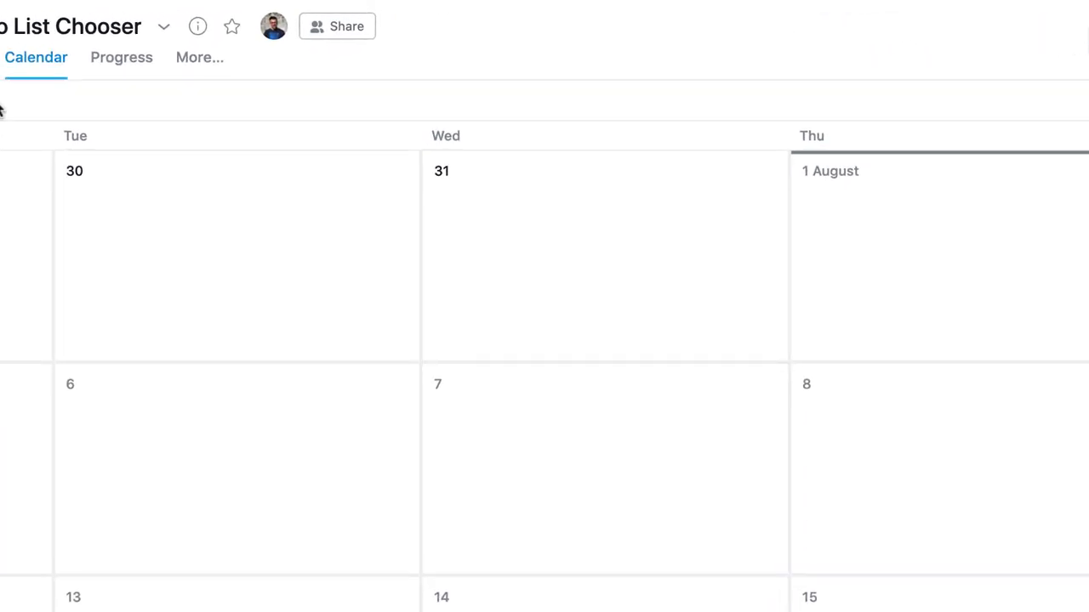
Step: In the project's Progress view, set the new status update to On Track
left_click(111, 77)
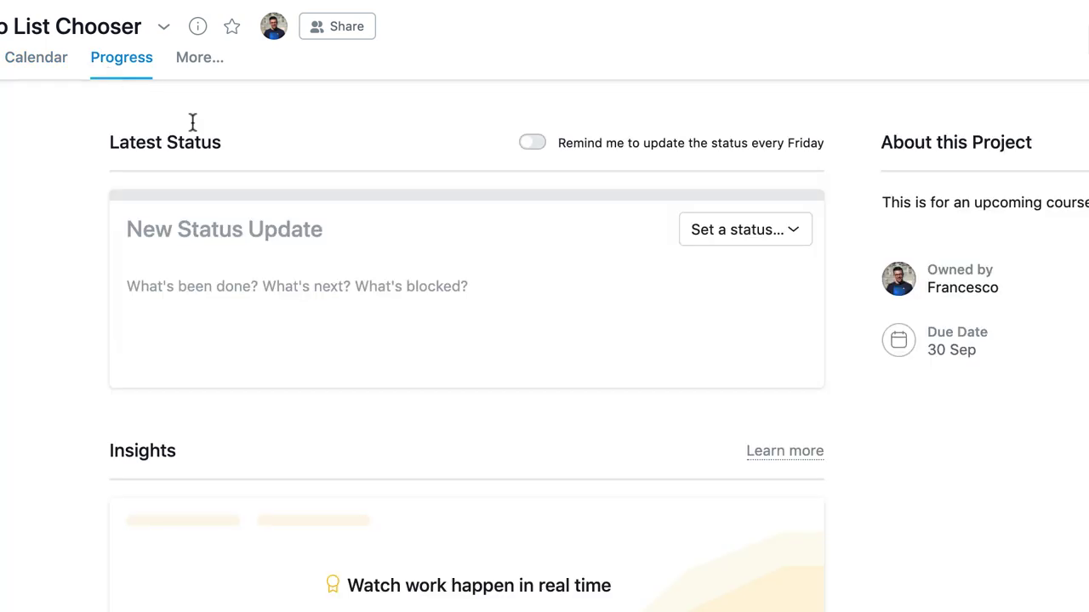
left_click(786, 242)
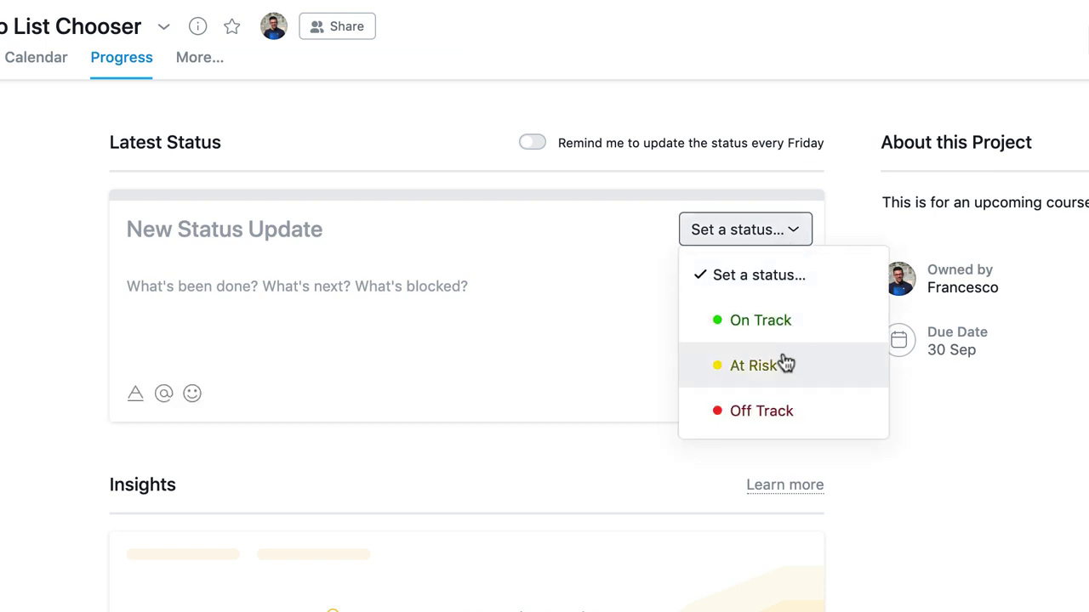
left_click(783, 329)
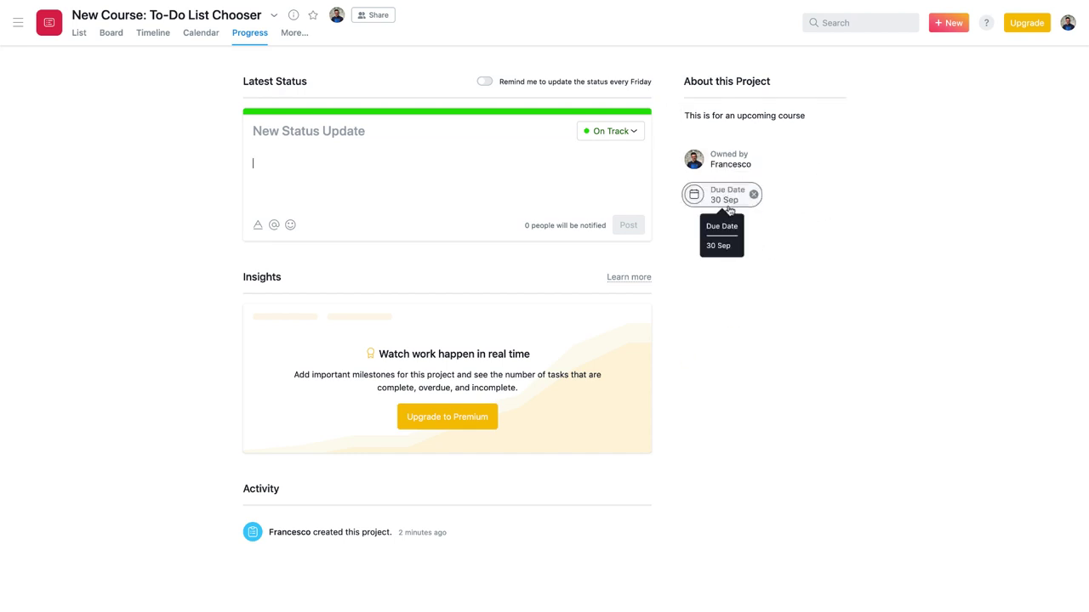
left_click(724, 160)
left_click(743, 372)
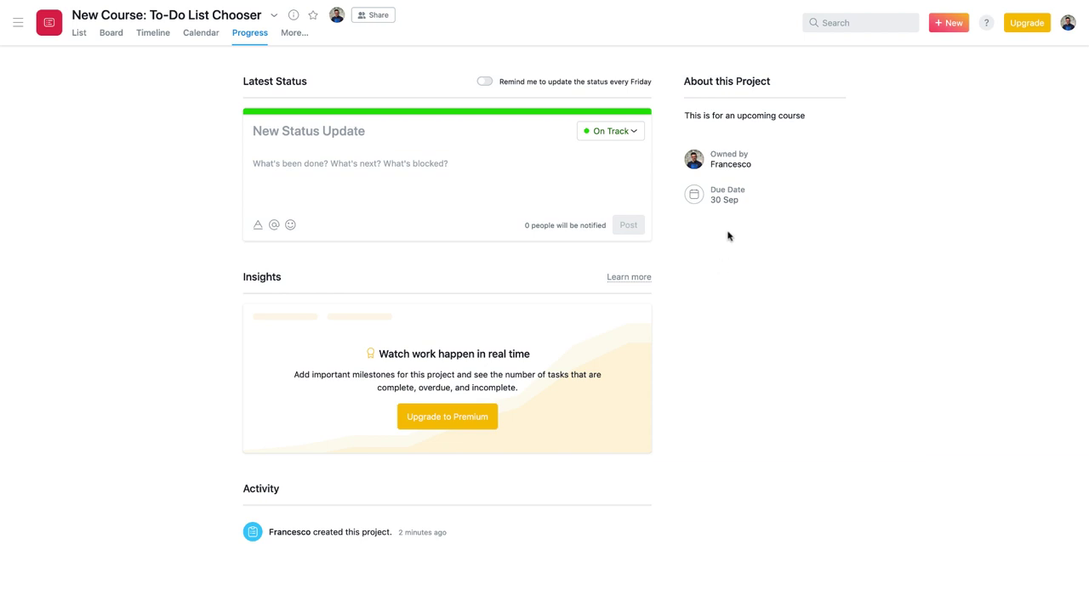
Step: View the project's Forms page and its Conversations page
left_click(298, 34)
left_click(316, 58)
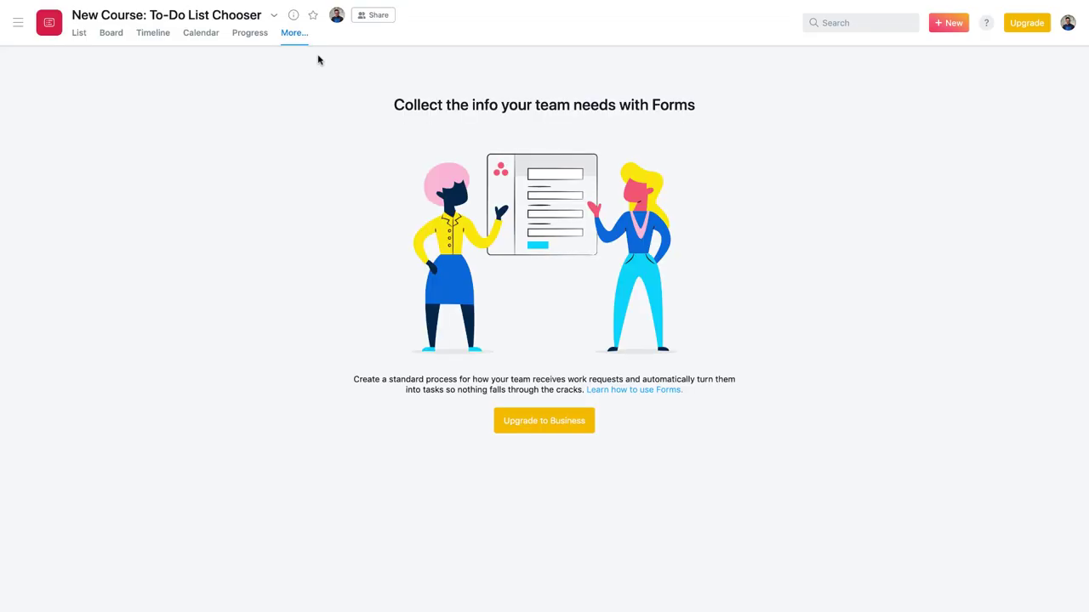
left_click(298, 37)
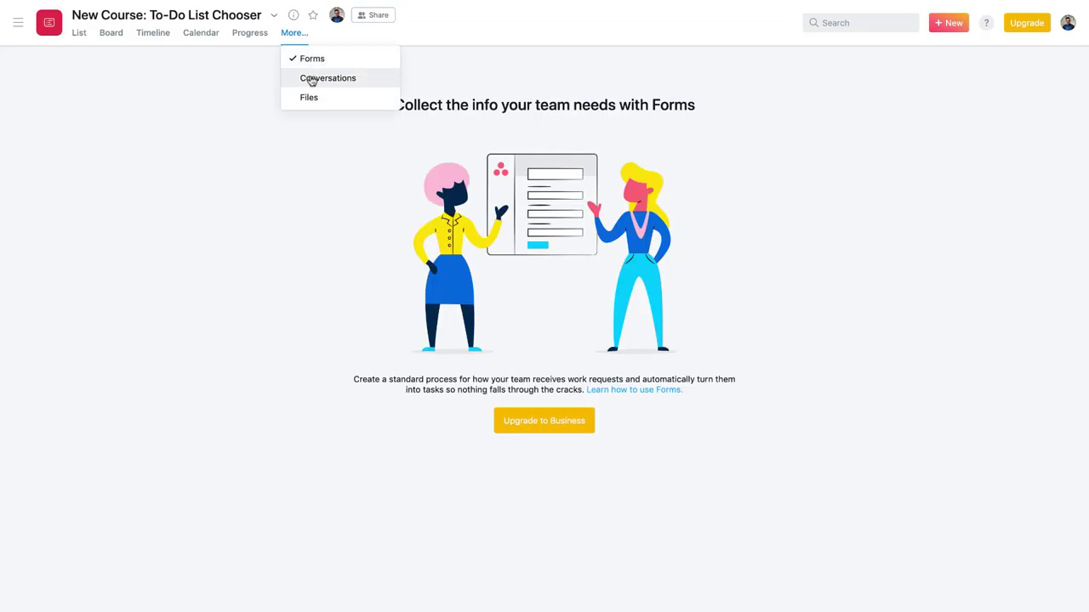
left_click(311, 78)
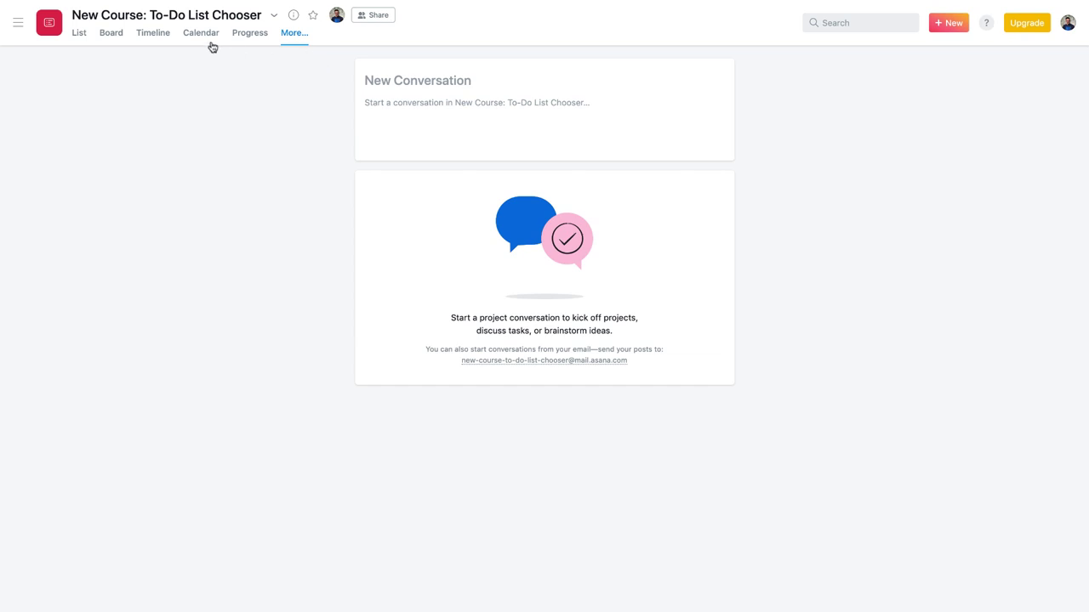
Step: Open the Keep Productive team and look through its Conversations, Calendar and Overview pages
left_click(18, 25)
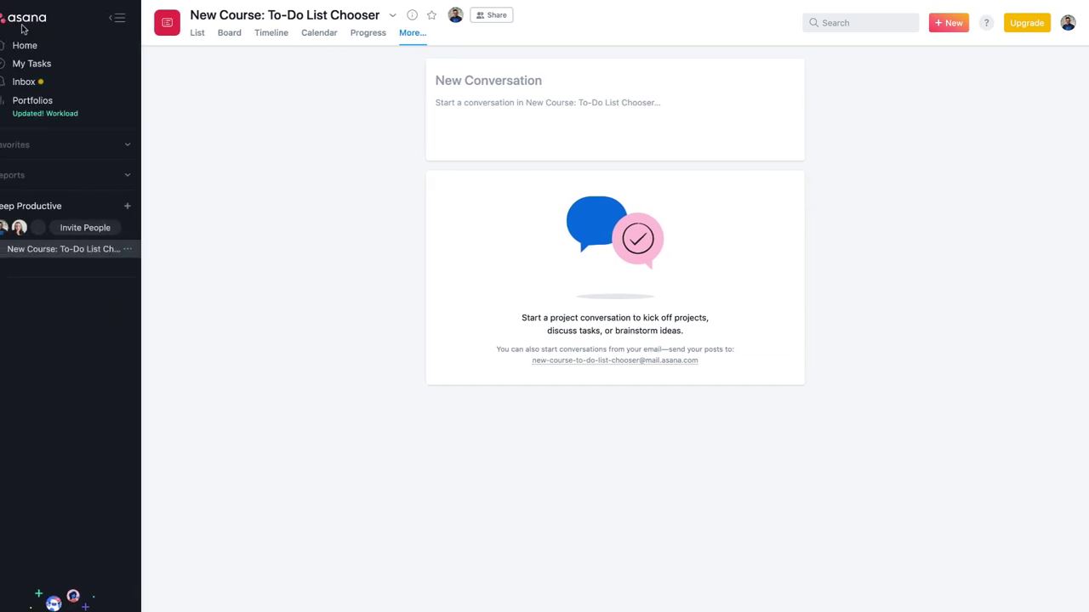
left_click(59, 208)
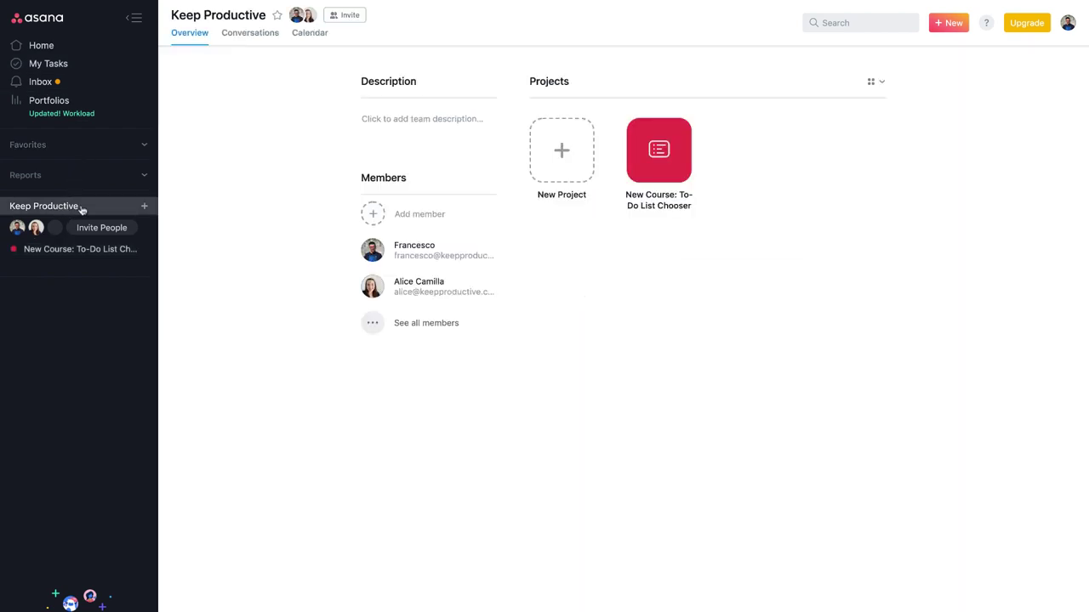
left_click(249, 34)
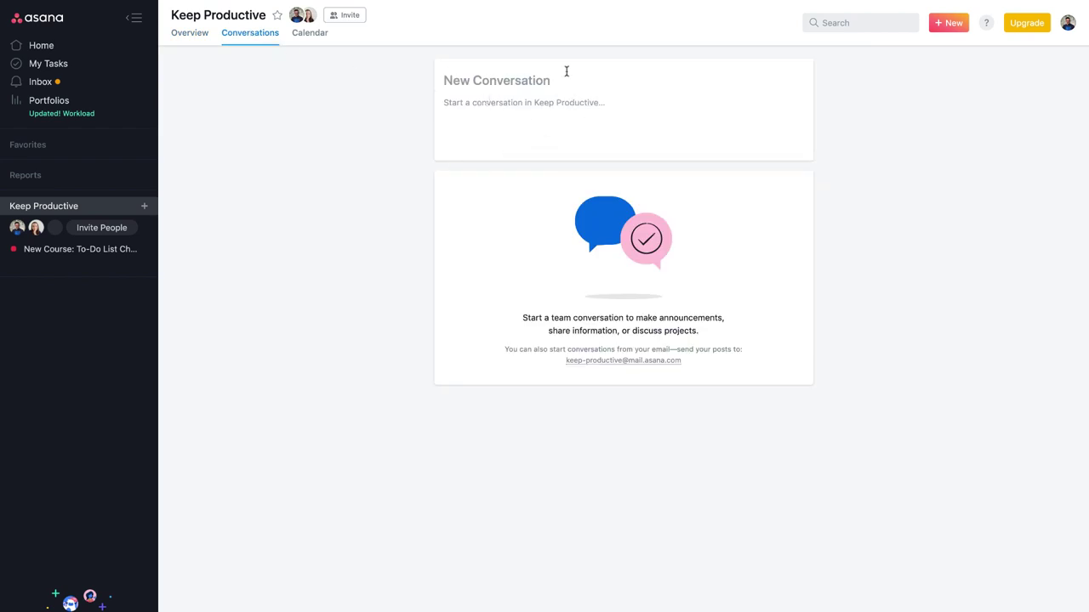
left_click(307, 35)
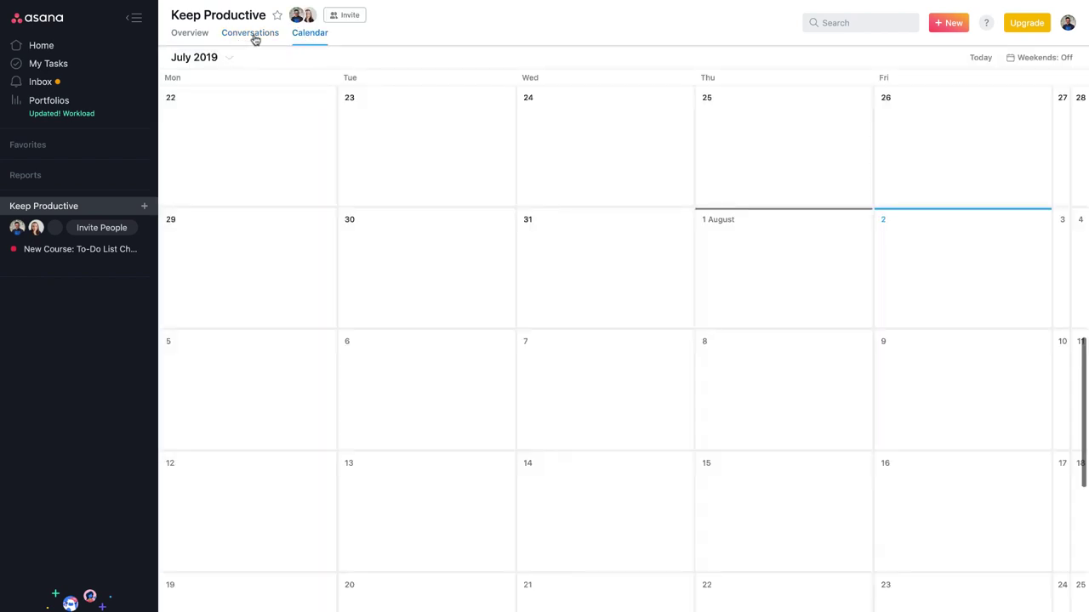
left_click(205, 34)
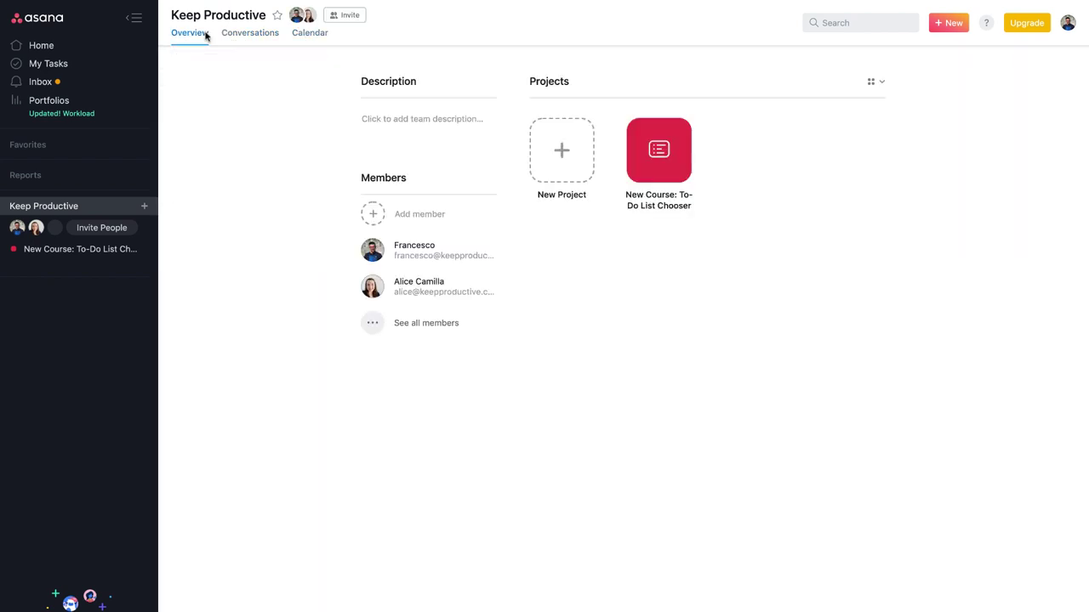
Step: Reopen the New Course: To-Do List Chooser project and view its Files page
left_click(658, 150)
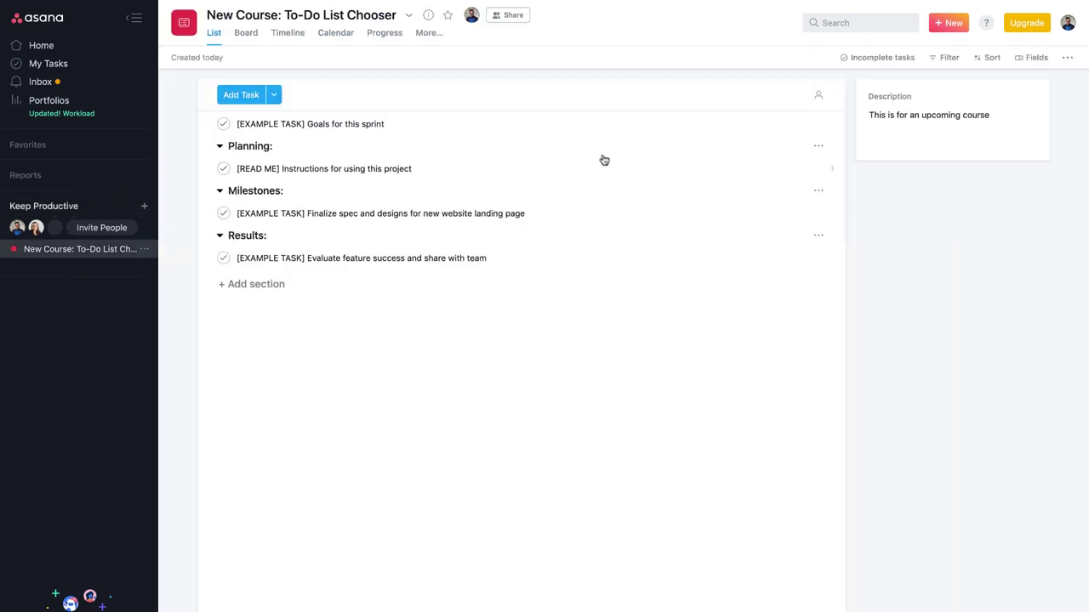
left_click(429, 34)
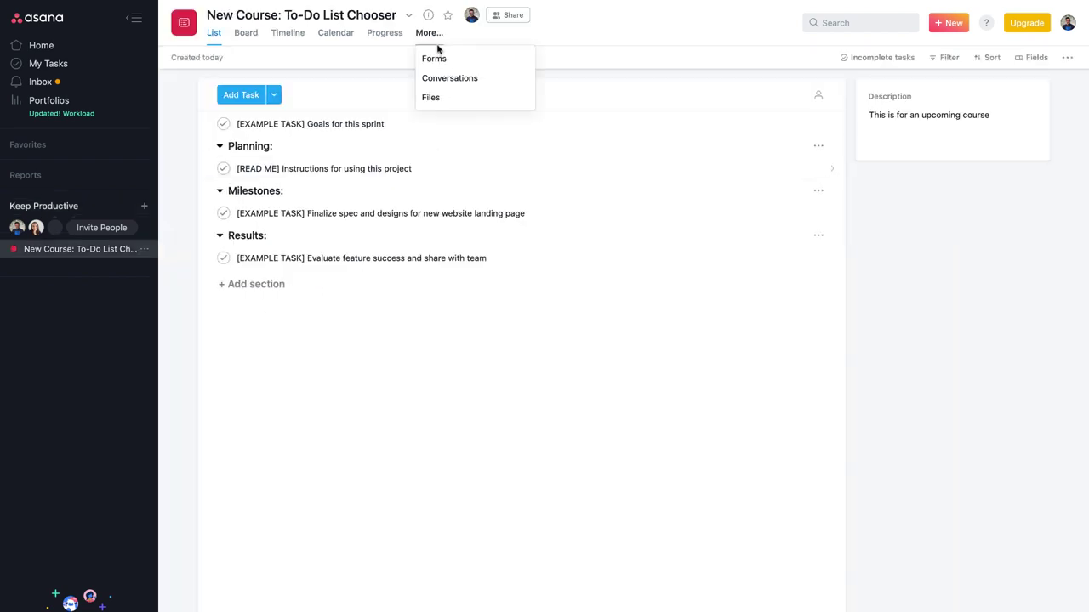
left_click(453, 101)
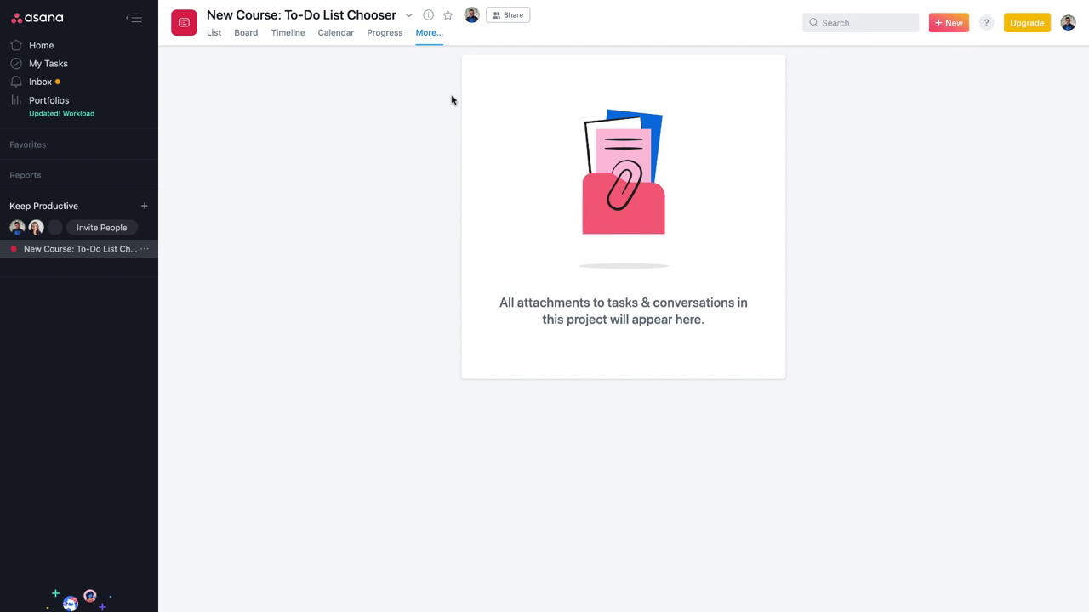
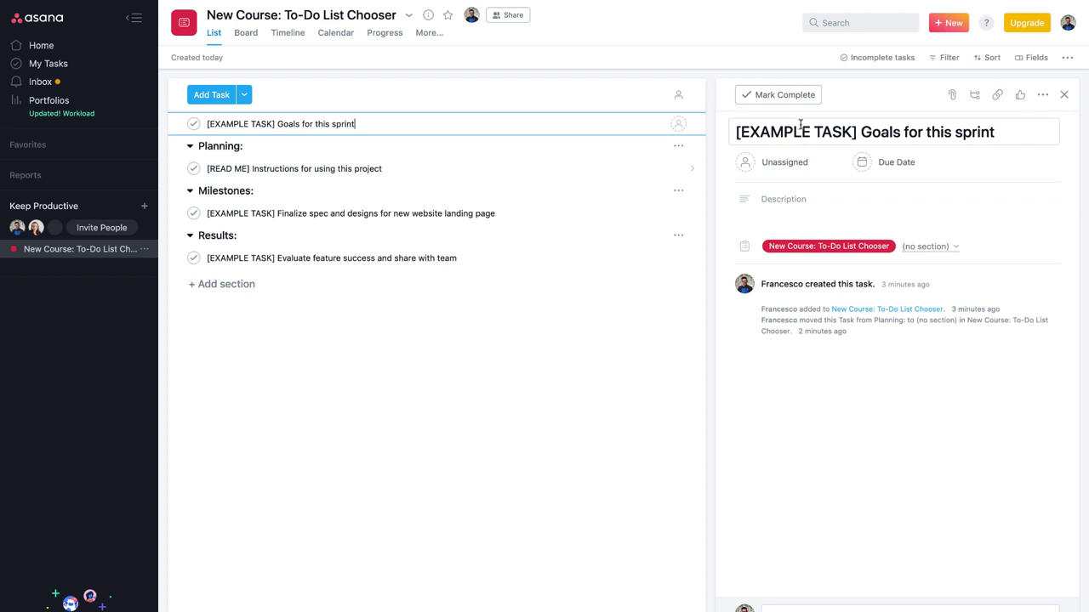
Step: Rename the example task about sprint goals as "Map the Course Content"
left_click(811, 133)
triple_click(811, 136)
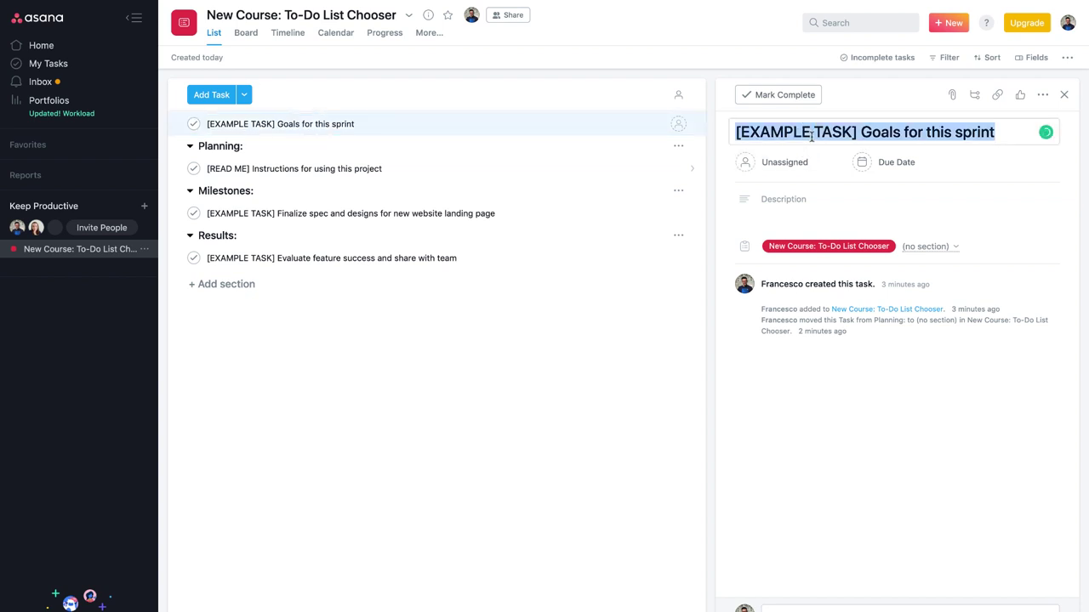
type("Map the Course ")
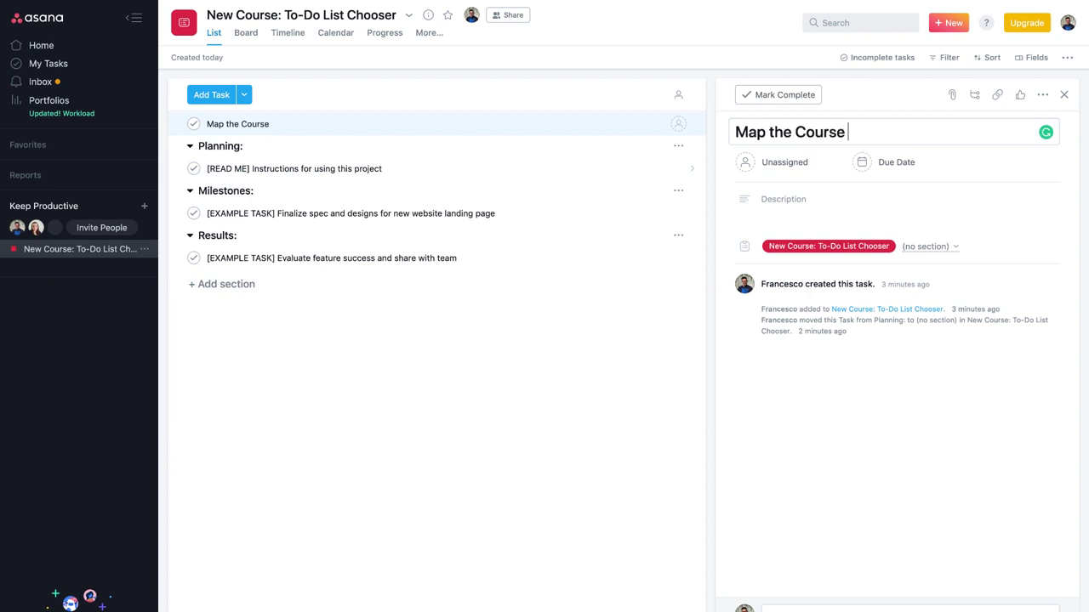
type("Content")
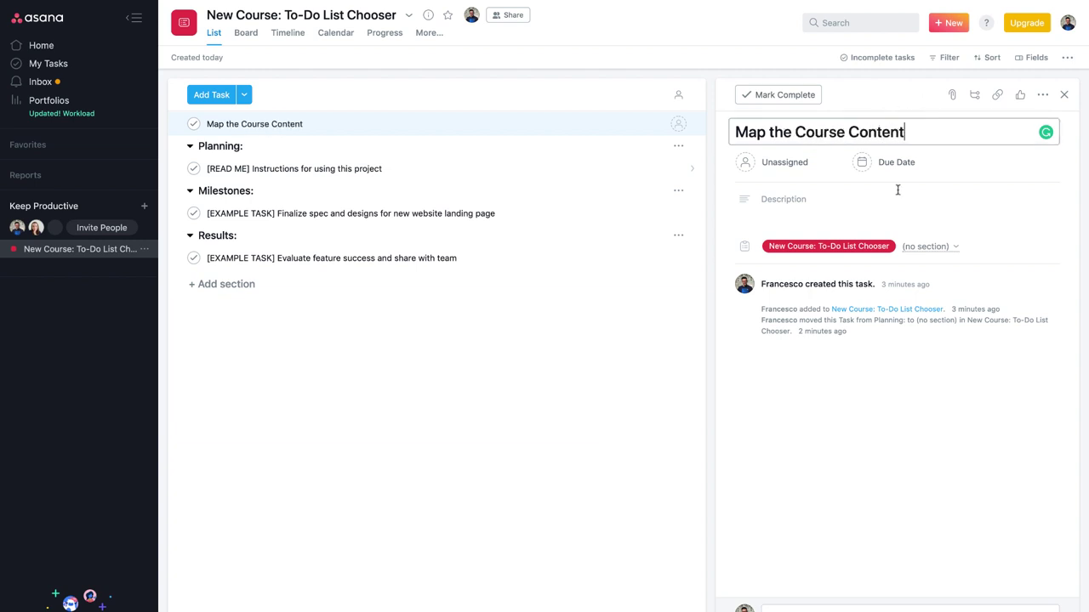
Step: Assign the Map the Course Content task to the project owner
left_click(785, 163)
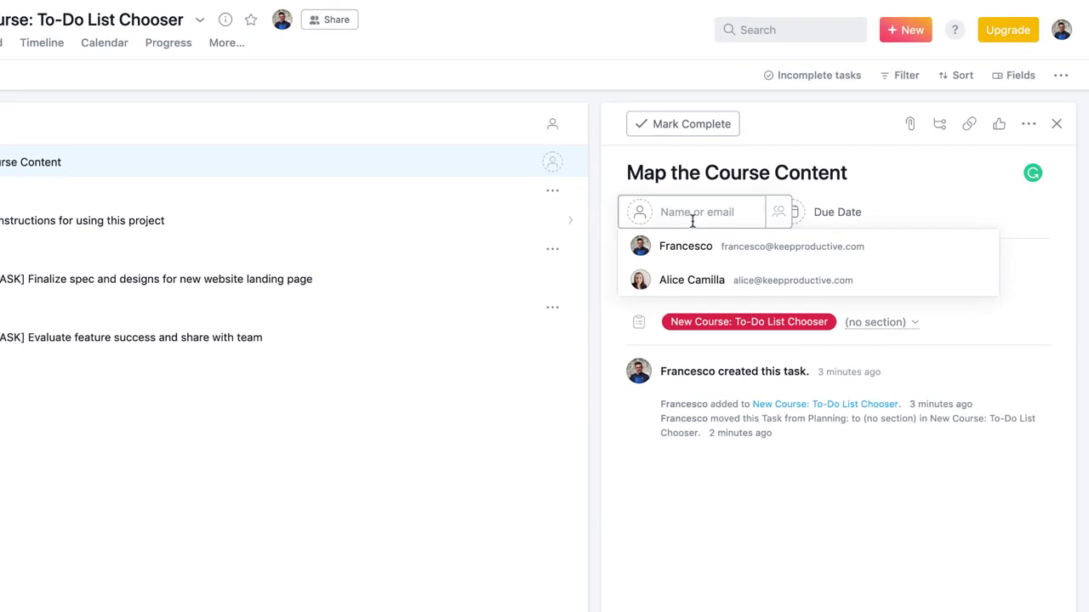
left_click(666, 281)
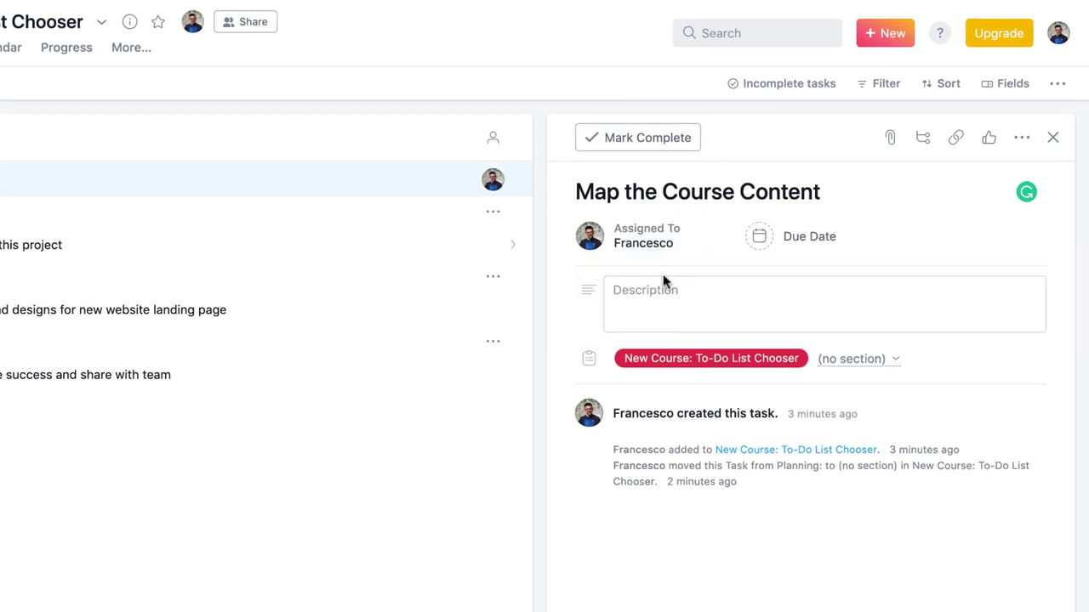
mouse_move(495, 189)
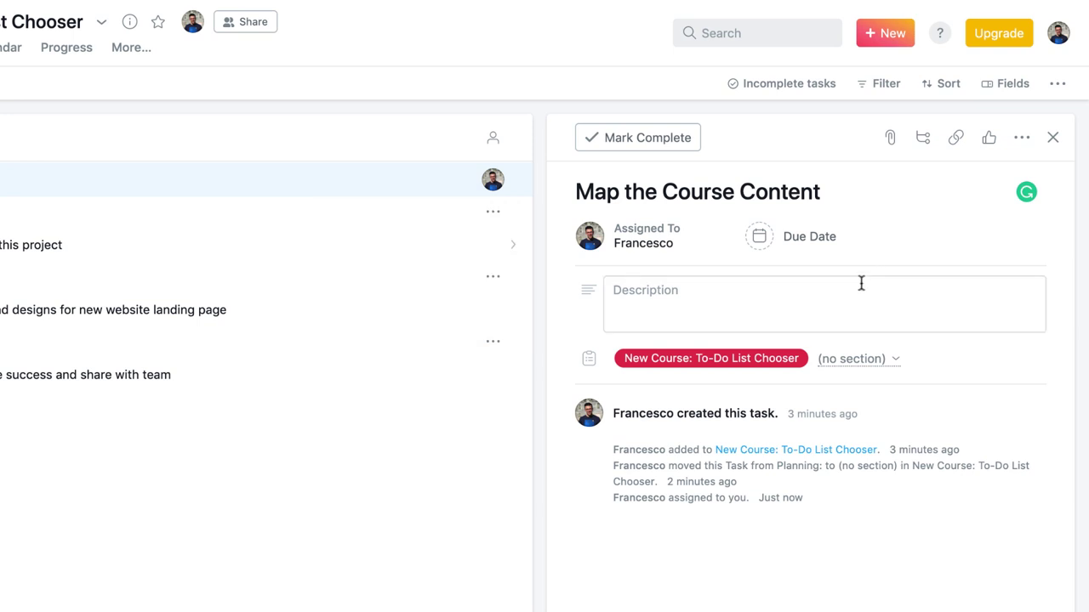
Step: Set the Map the Course Content task's due date to 15 August and move it to the Planning section
left_click(802, 242)
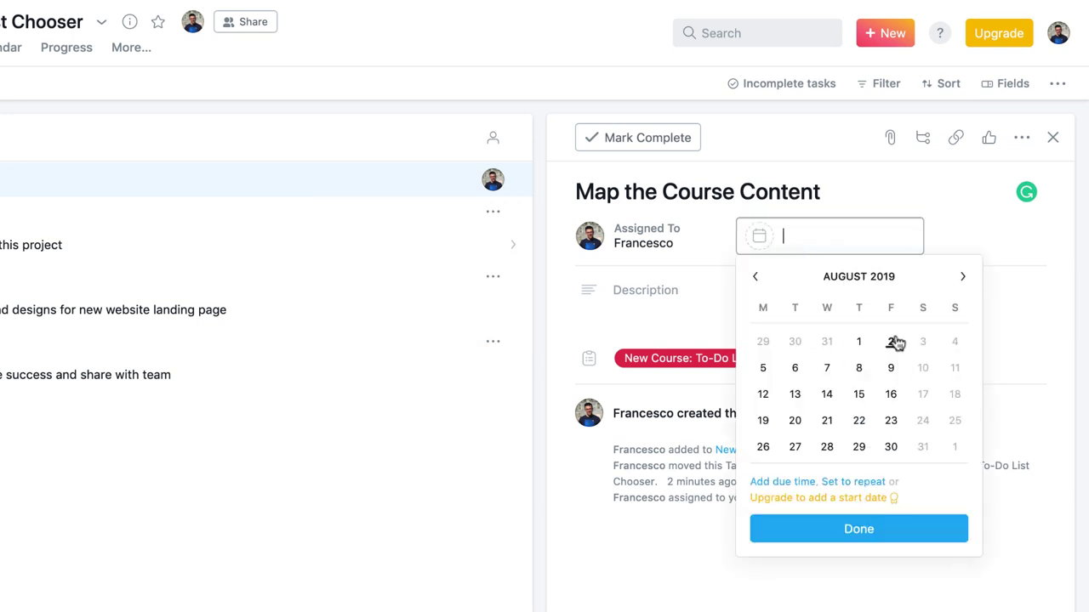
left_click(861, 395)
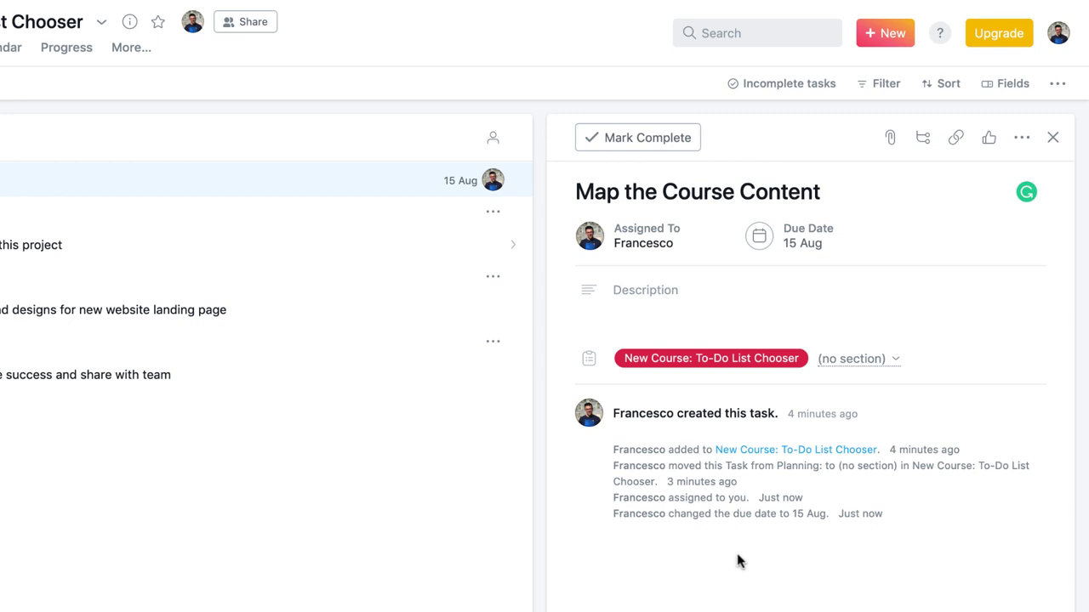
left_click(860, 367)
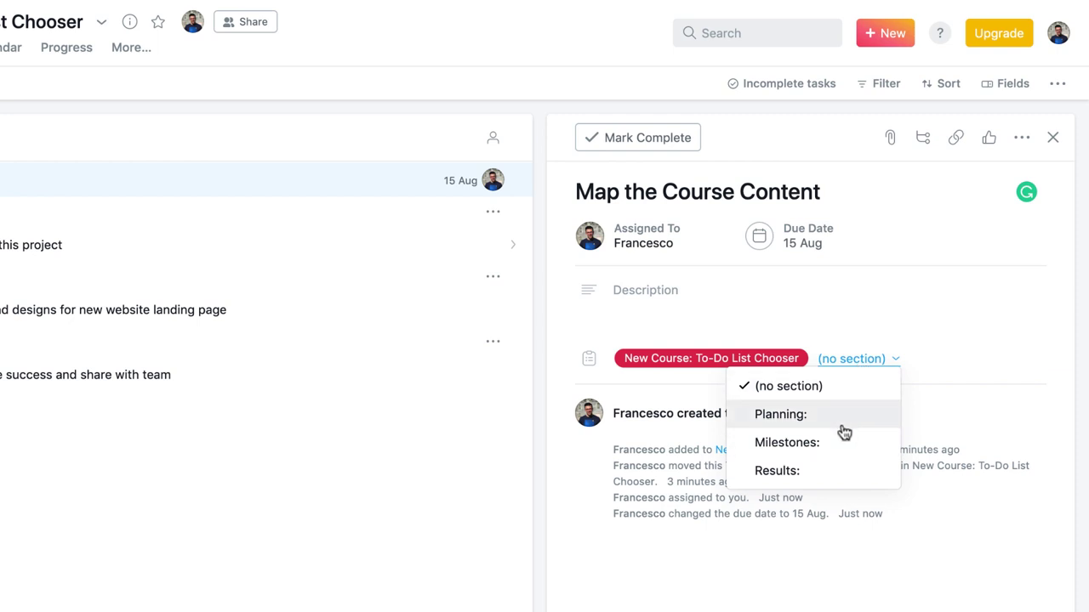
left_click(840, 421)
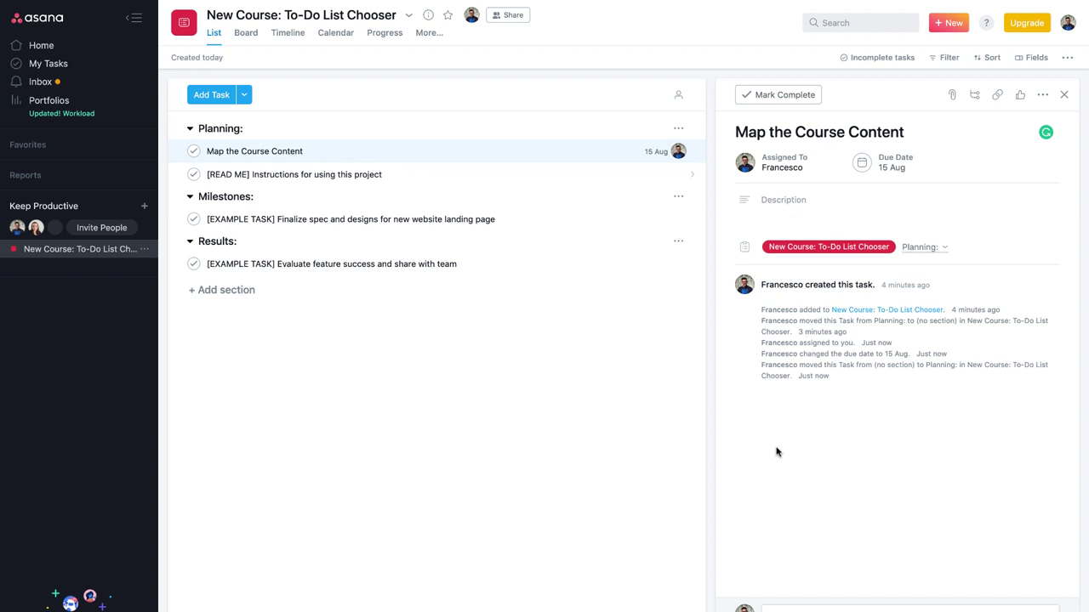
Step: Add the other team member as a follower of the task and toggle your own following of it off and on
left_click(832, 605)
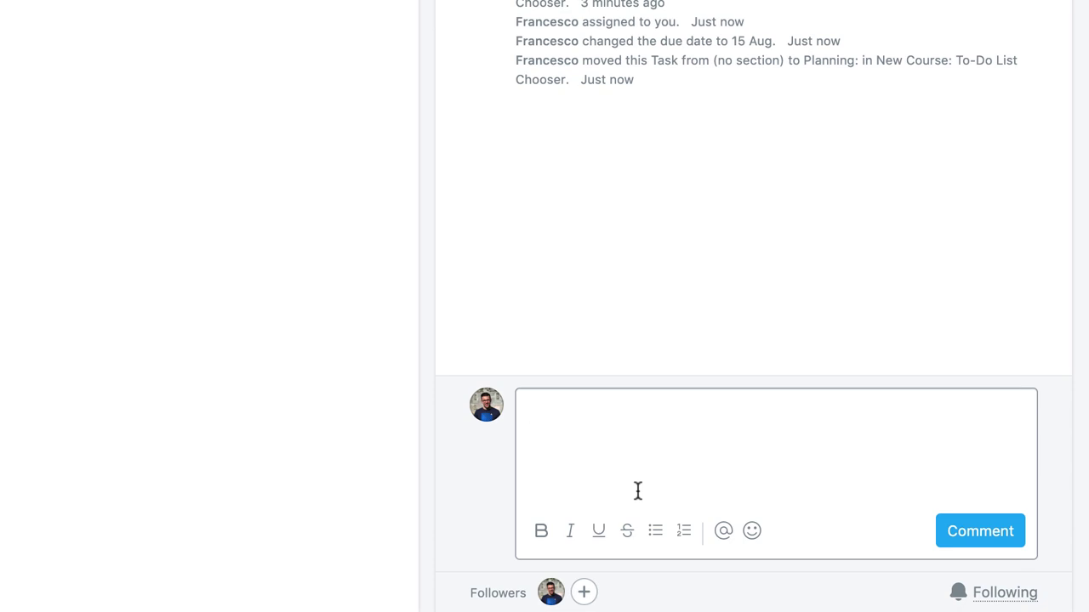
left_click(583, 592)
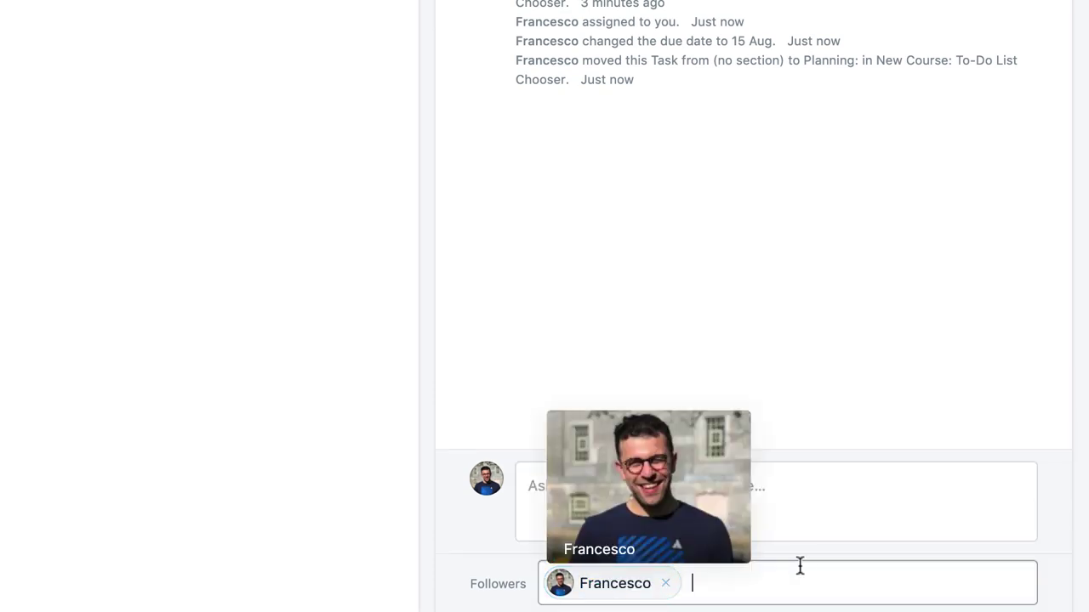
type("aal")
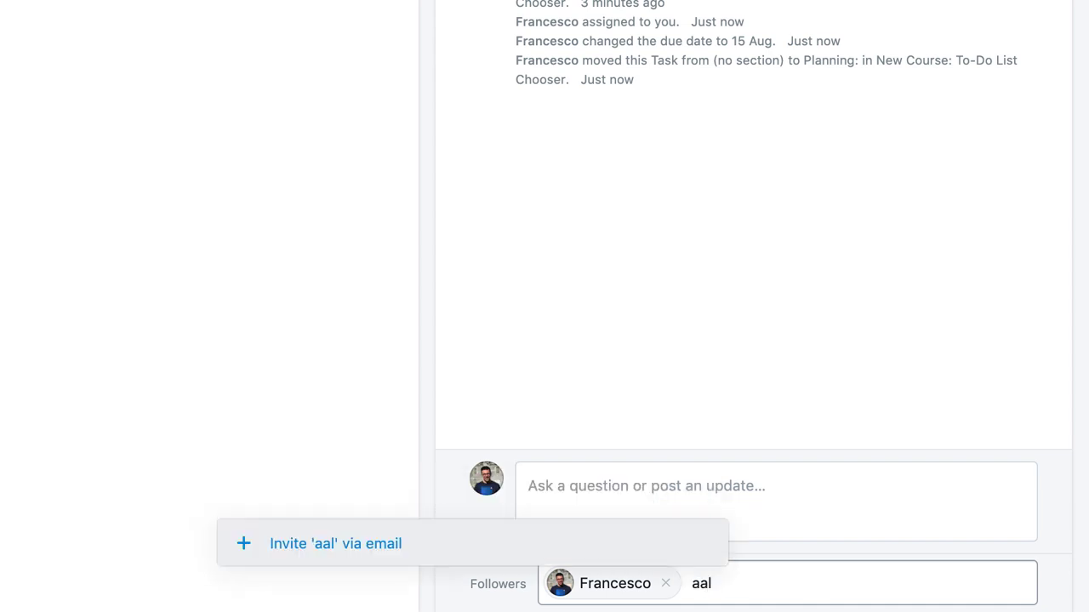
key("BackSpace")
key("BackSpace")
key("Return")
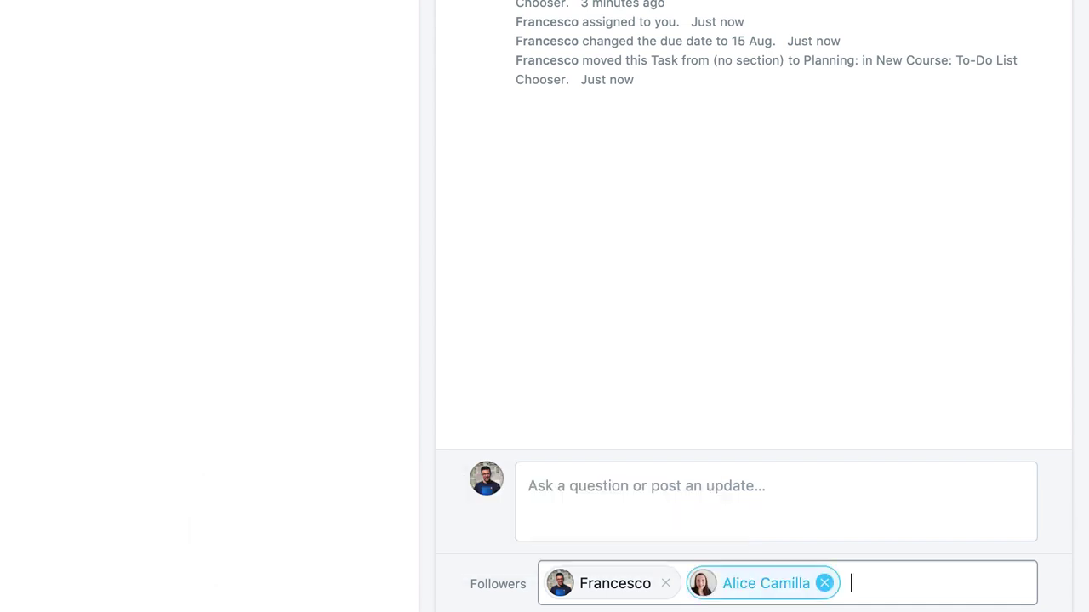
left_click(892, 400)
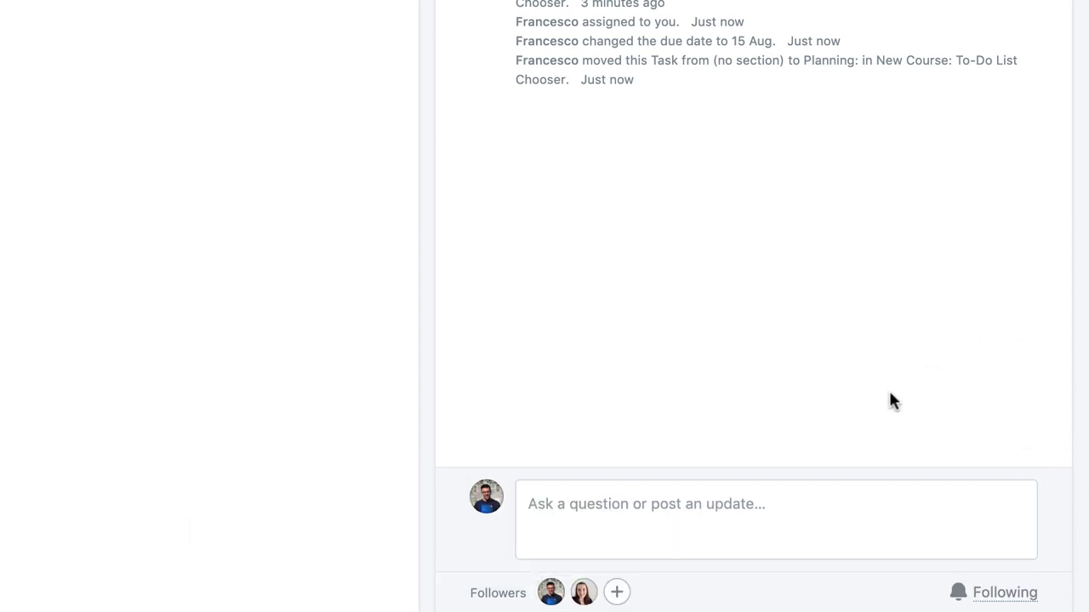
left_click(1005, 594)
left_click(995, 596)
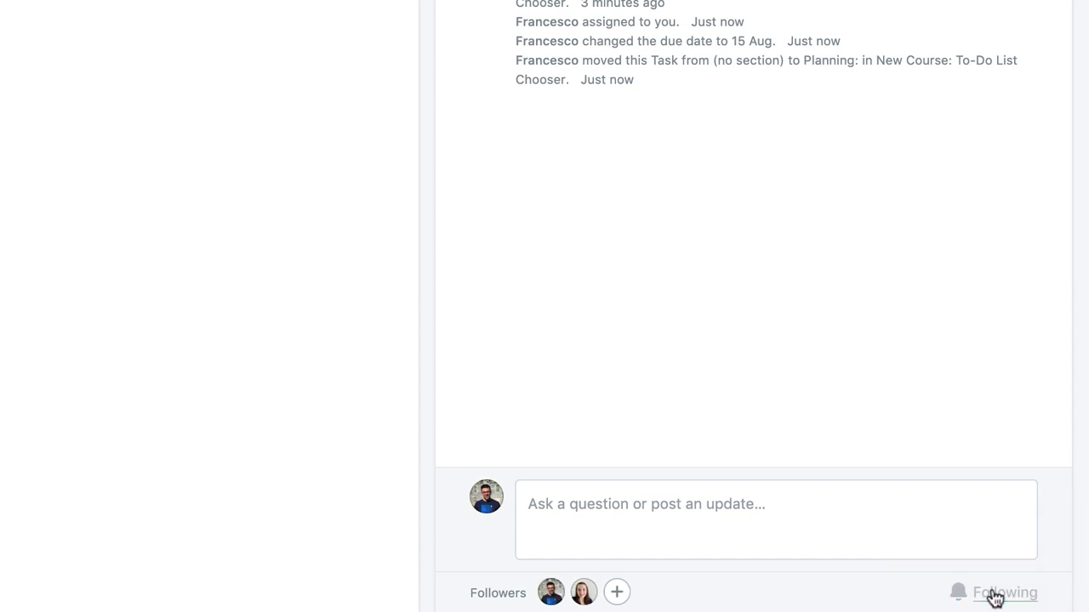
Step: Toggle your own following of the Map the Course Content task once more
left_click(995, 596)
left_click(995, 595)
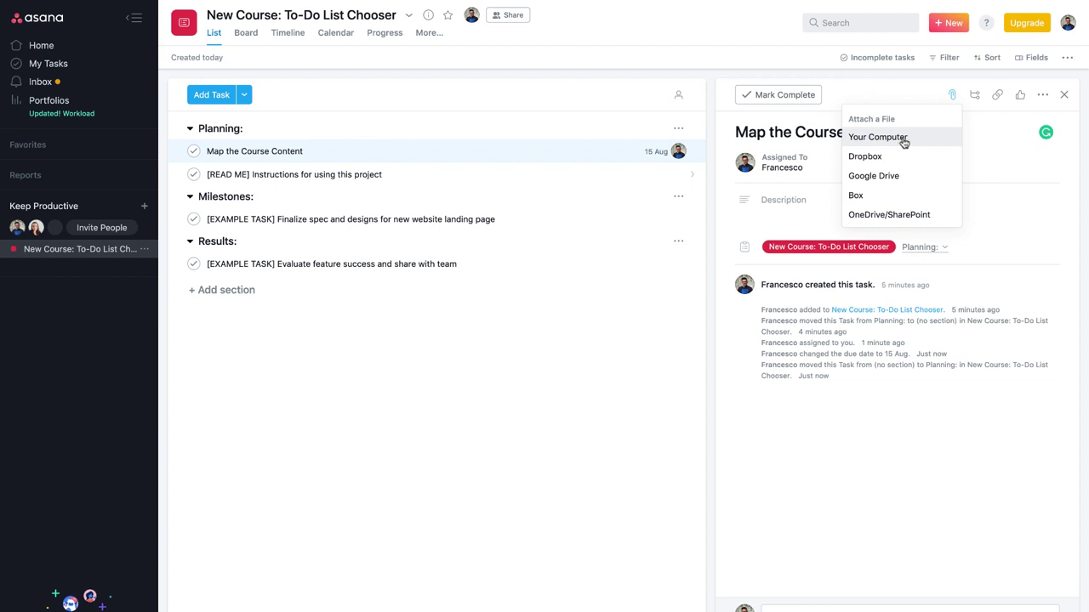
Step: Attach "A2 Unit 8 - Project Proposal for Client.pdf" from the computer's Downloads folder to the Map the Course Content task
left_click(903, 140)
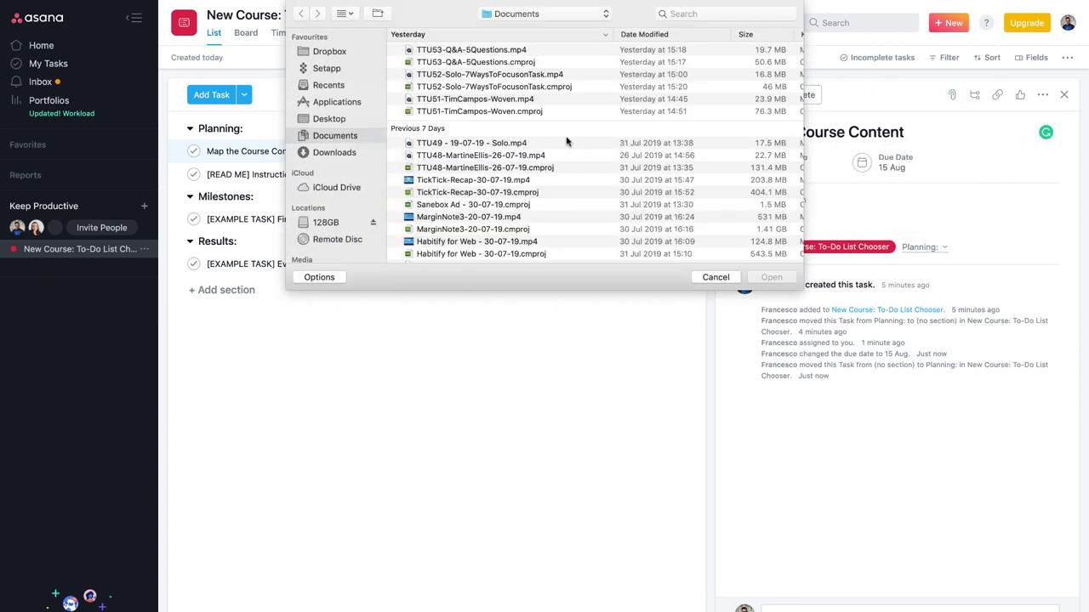
left_click(333, 152)
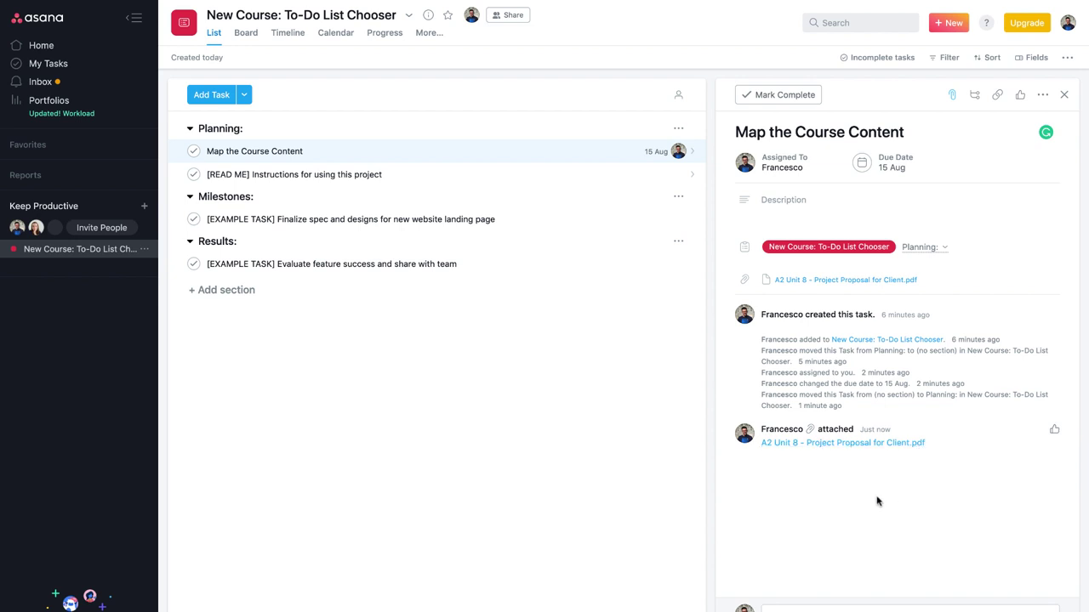
Step: Review the attached PDF, the options of its activity entry and the sources available for attaching another file
left_click(868, 448)
left_click(1069, 429)
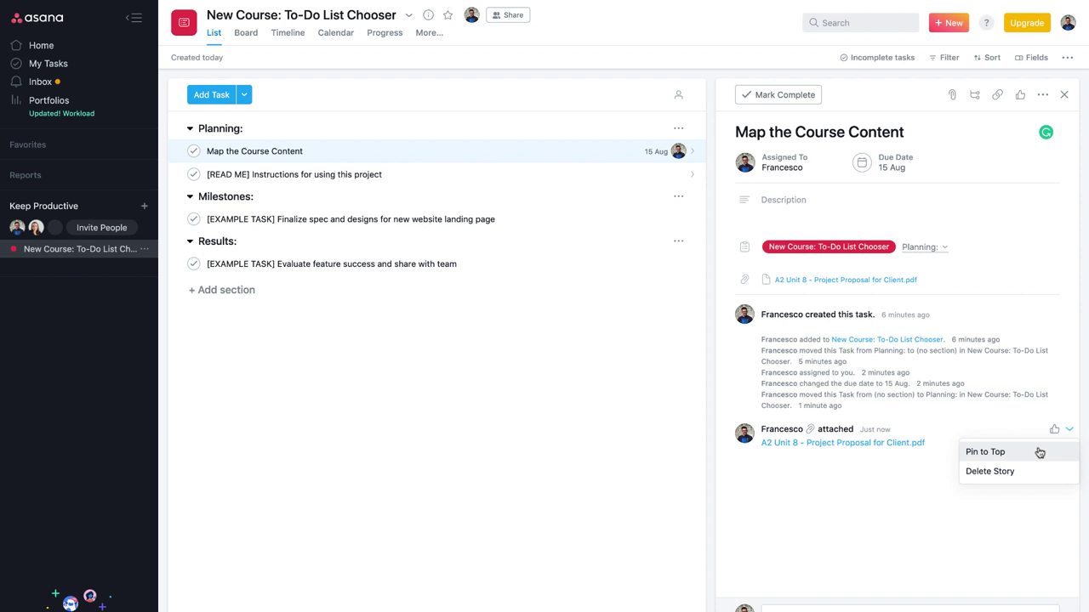
left_click(909, 568)
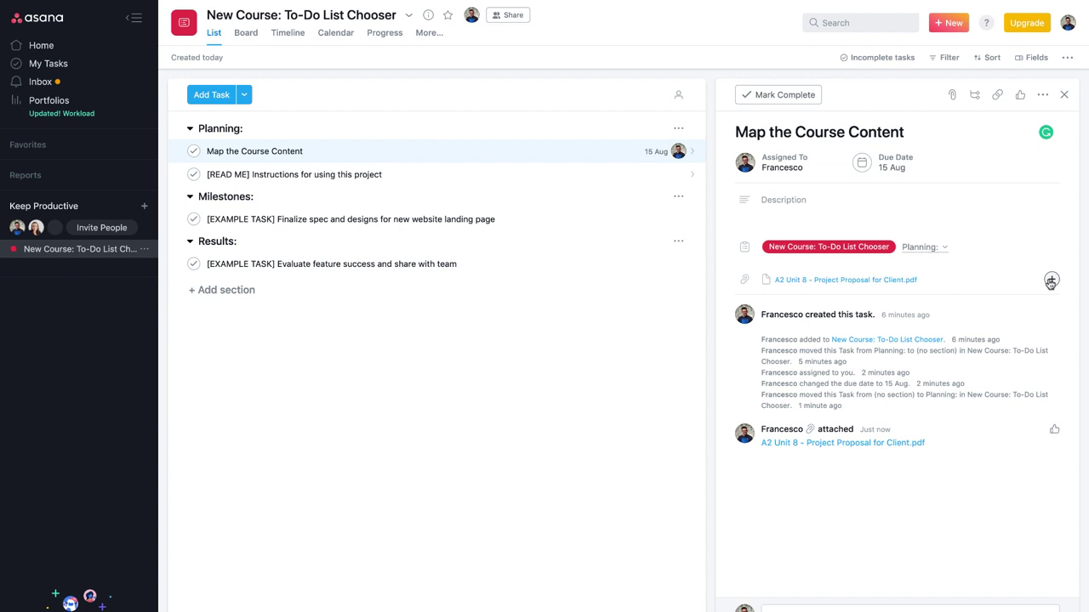
left_click(1051, 281)
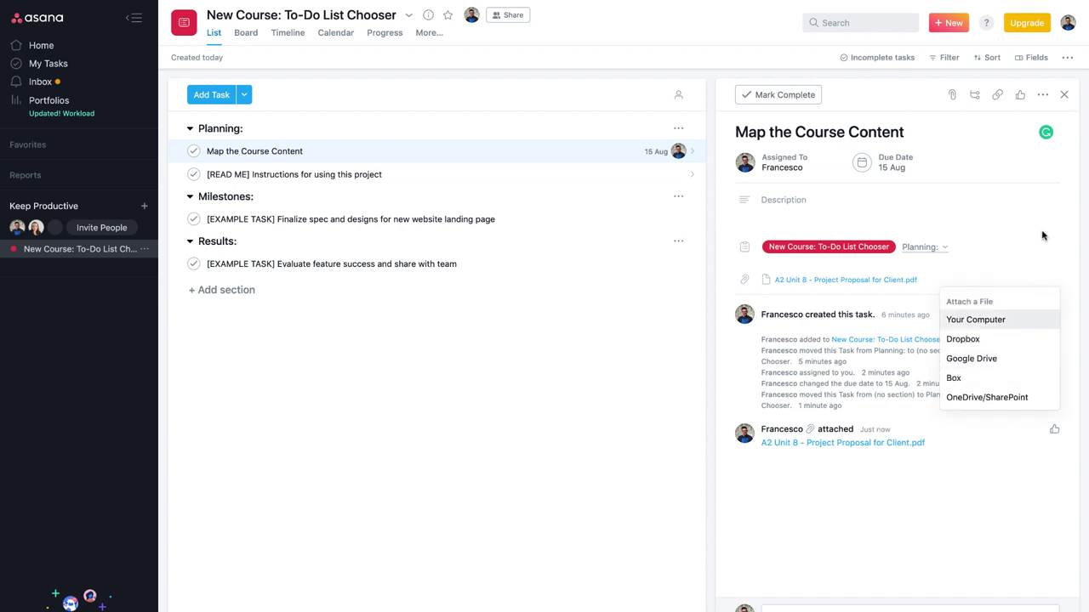
left_click(1044, 199)
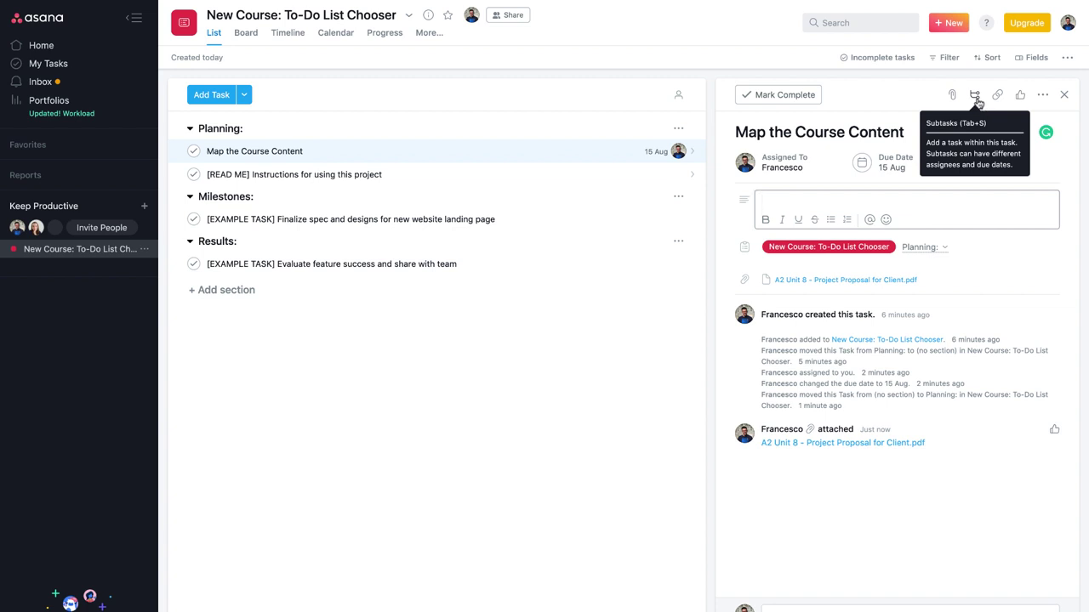
Step: Add a blank subtask to the Map the Course Content task and nest another blank subtask inside it
left_click(976, 97)
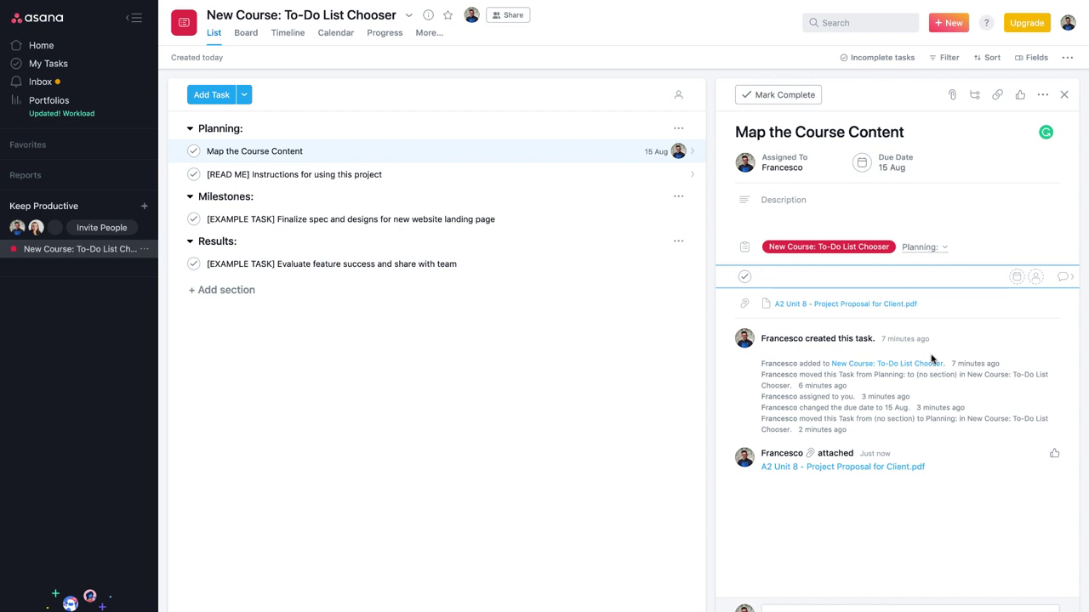
left_click(1065, 278)
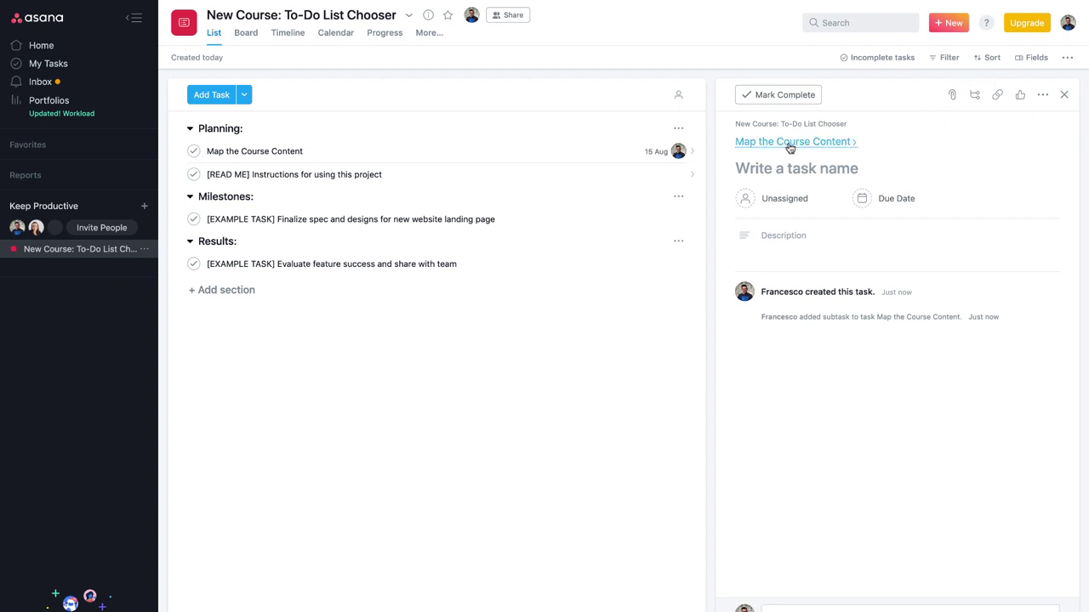
left_click(974, 94)
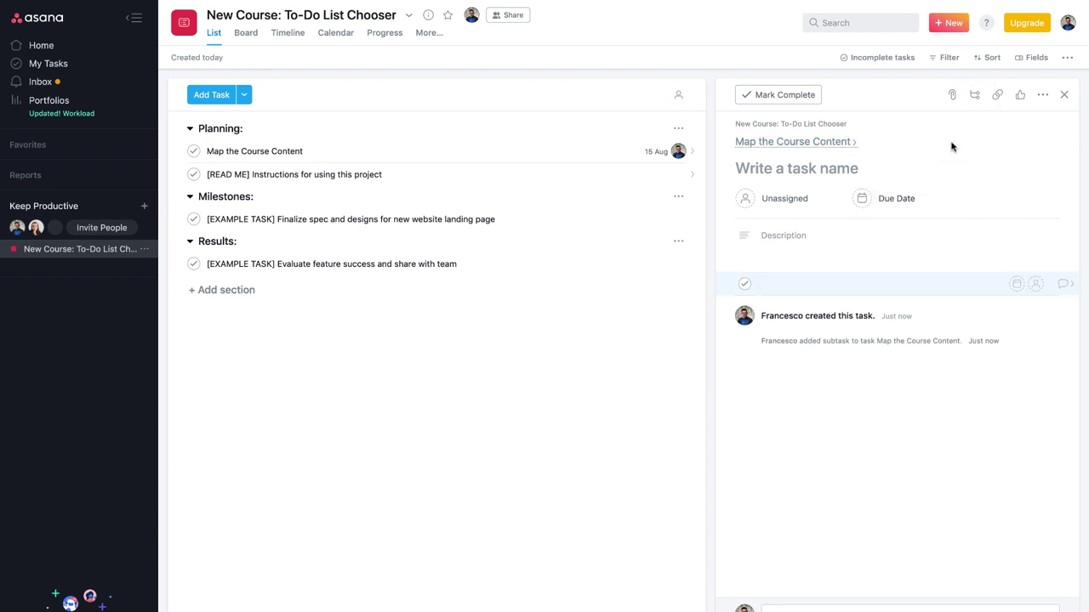
left_click(814, 142)
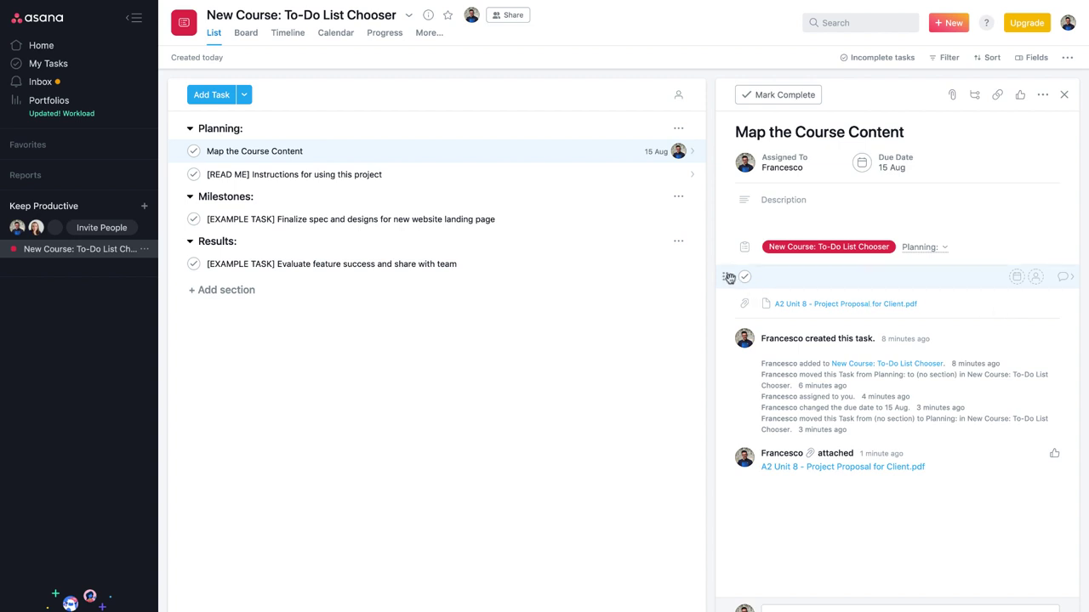
Step: Delete the nested blank subtask and return to the Map the Course Content task
left_click(1068, 277)
left_click(1043, 94)
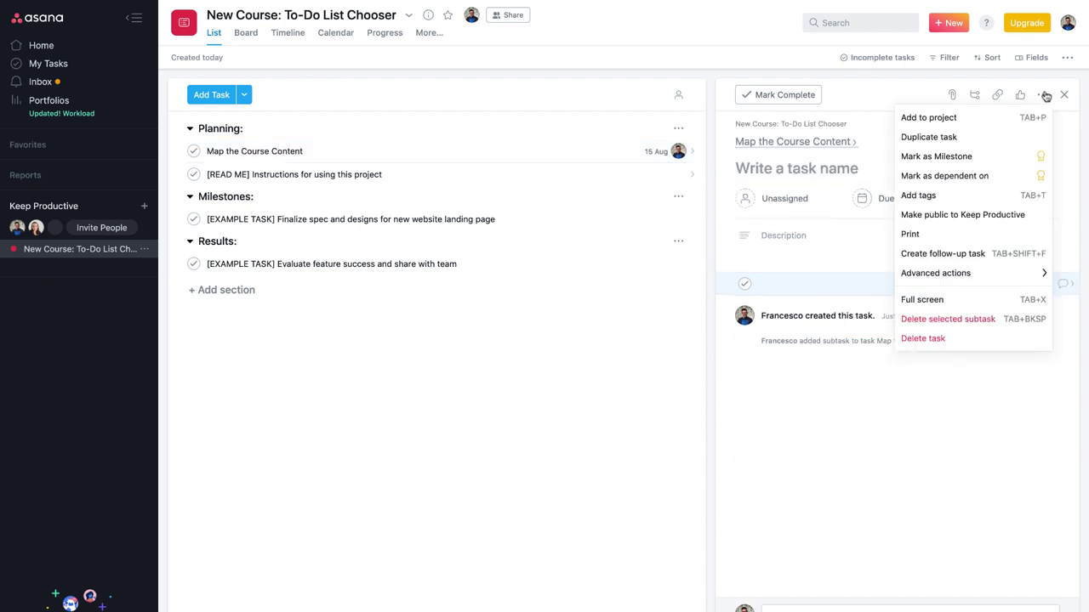
left_click(965, 322)
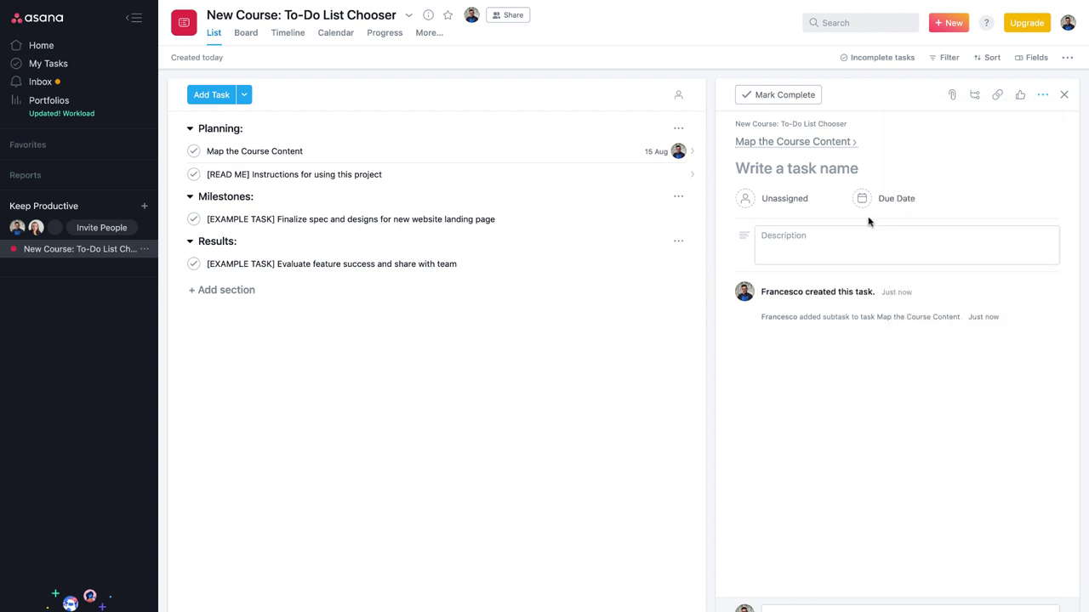
left_click(820, 142)
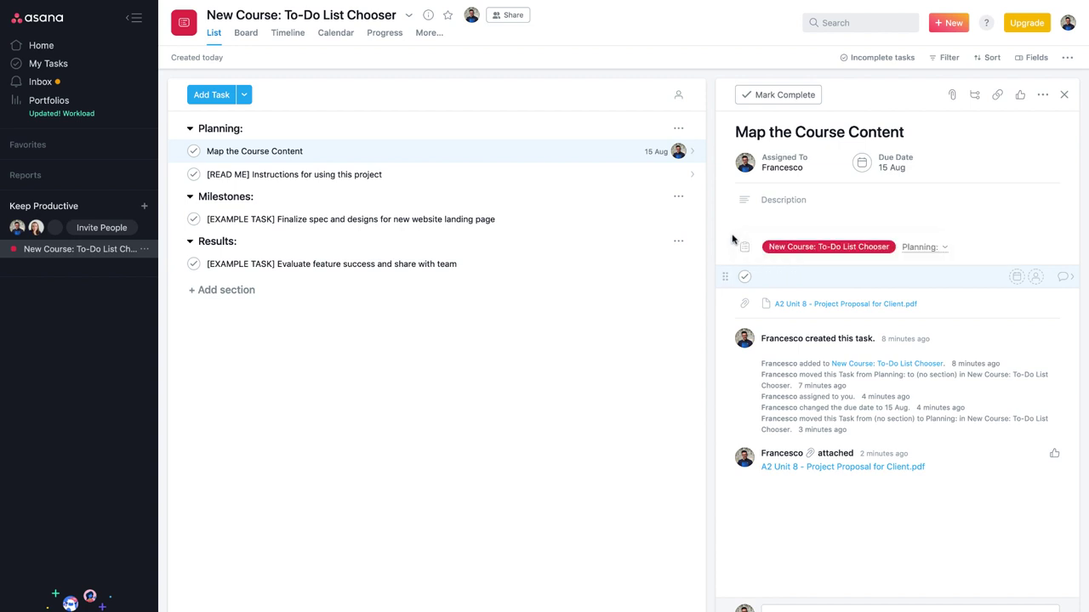
Step: Permanently delete the remaining blank subtask of the Map the Course Content task
left_click(1063, 279)
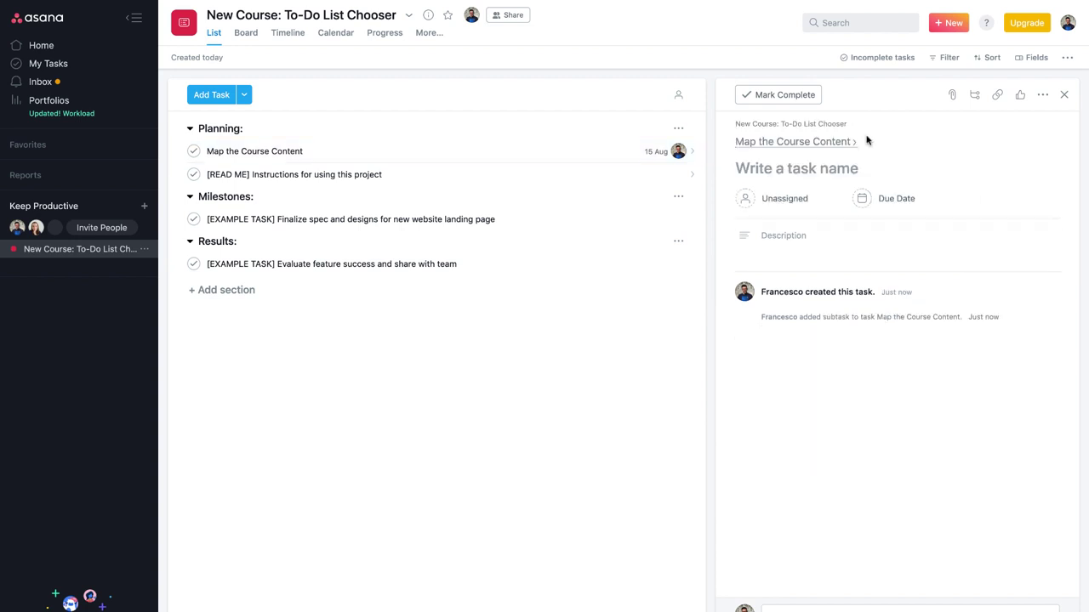
left_click(1042, 97)
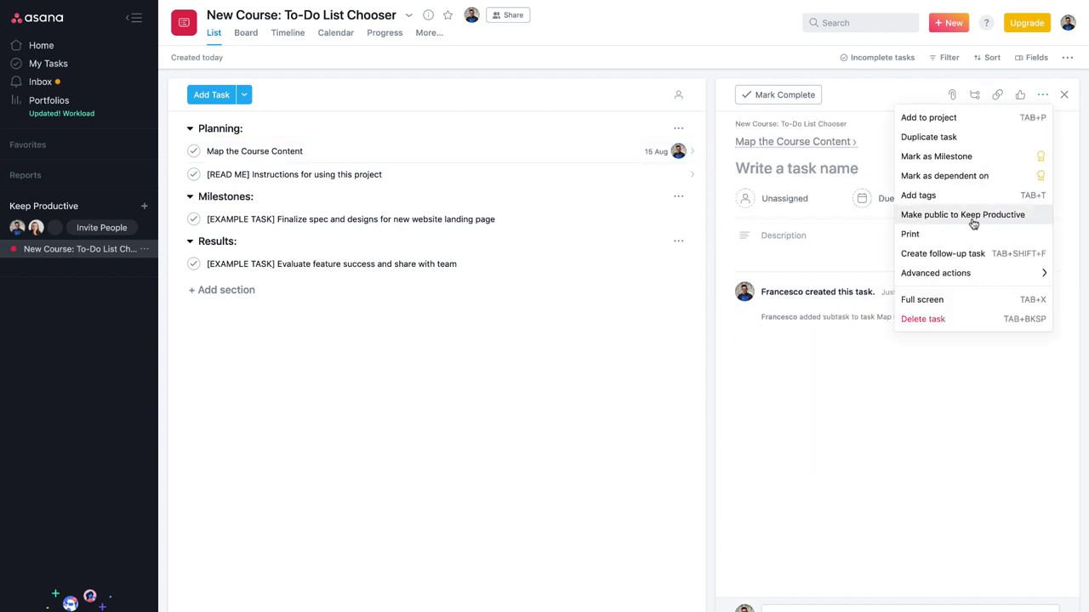
left_click(942, 318)
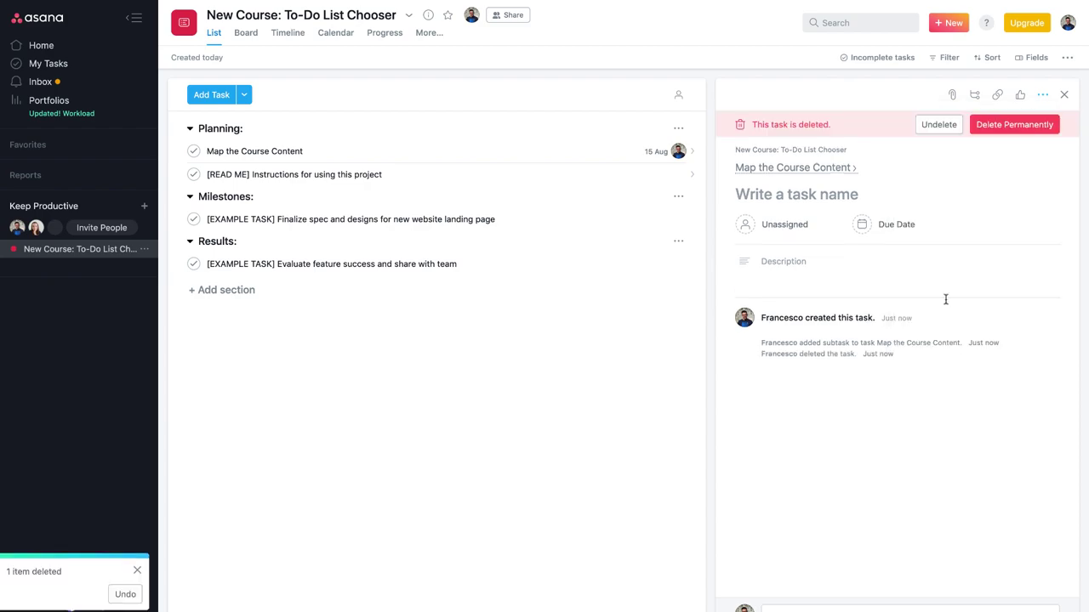
left_click(989, 128)
left_click(693, 135)
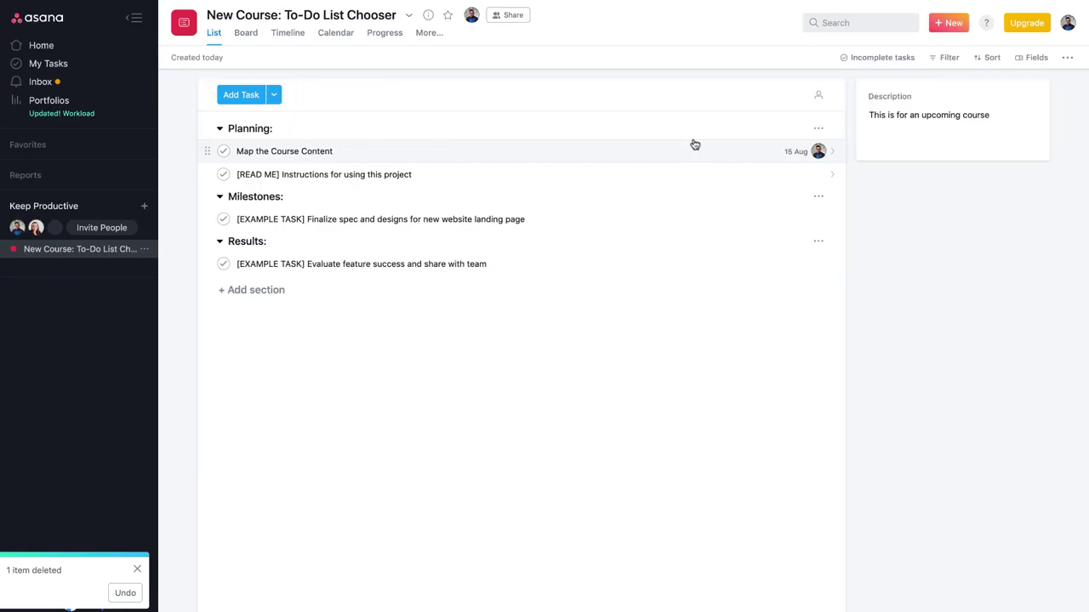
Step: Reopen the Map the Course Content task's details and copy its task link
left_click(503, 153)
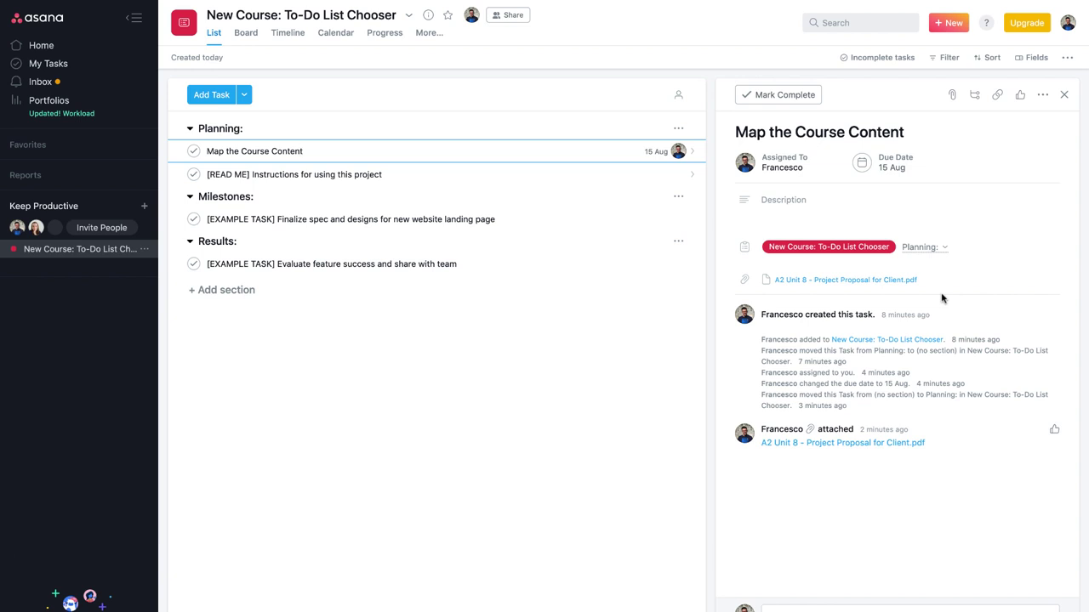
left_click(996, 97)
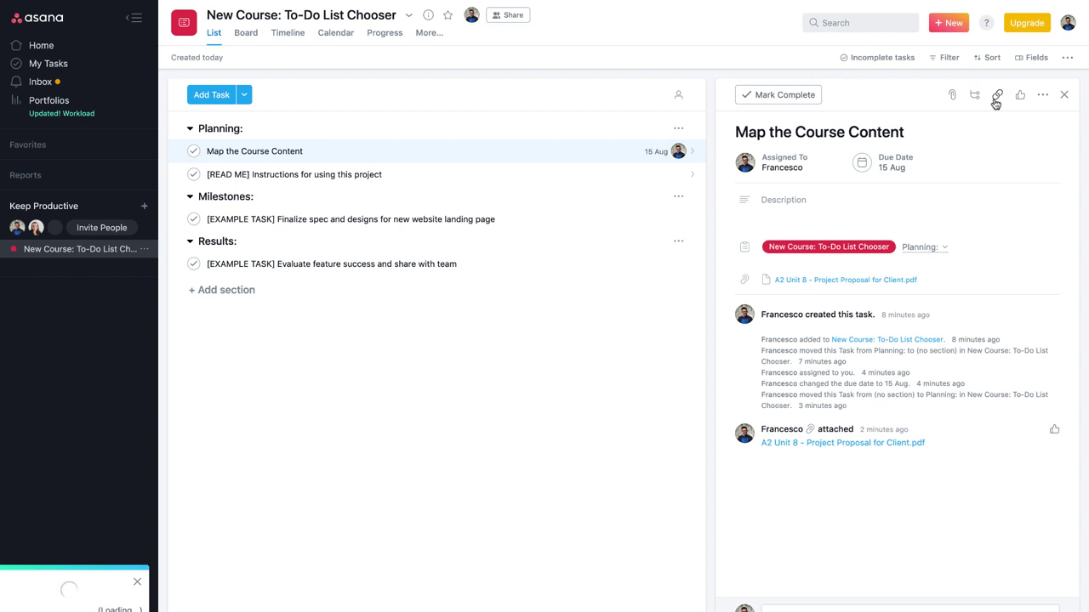
Step: Add a "writing" tag to the Map the Course Content task and colour it green
left_click(1043, 97)
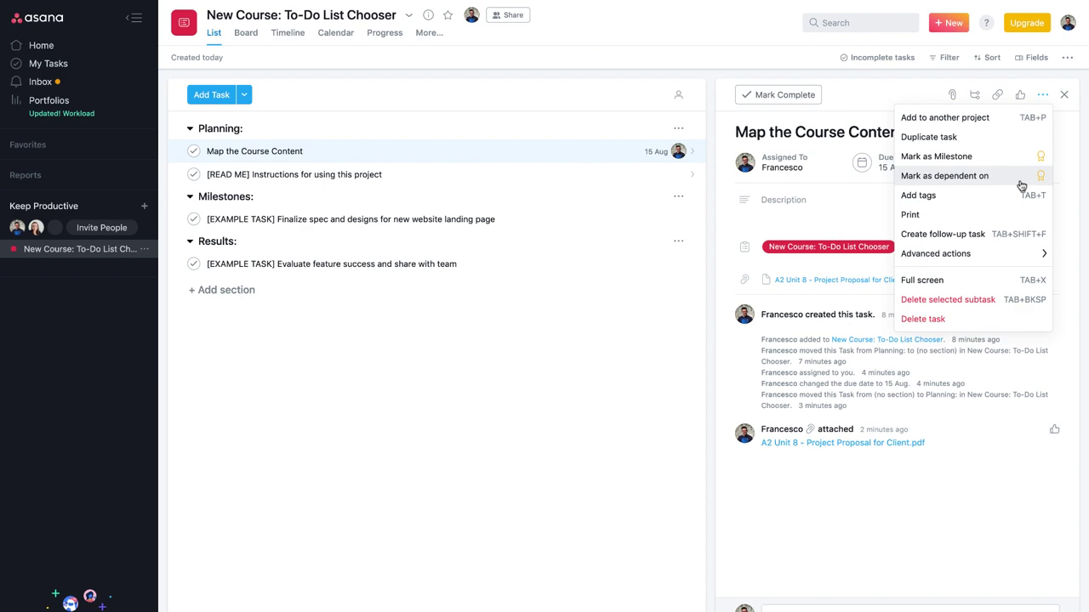
left_click(1020, 195)
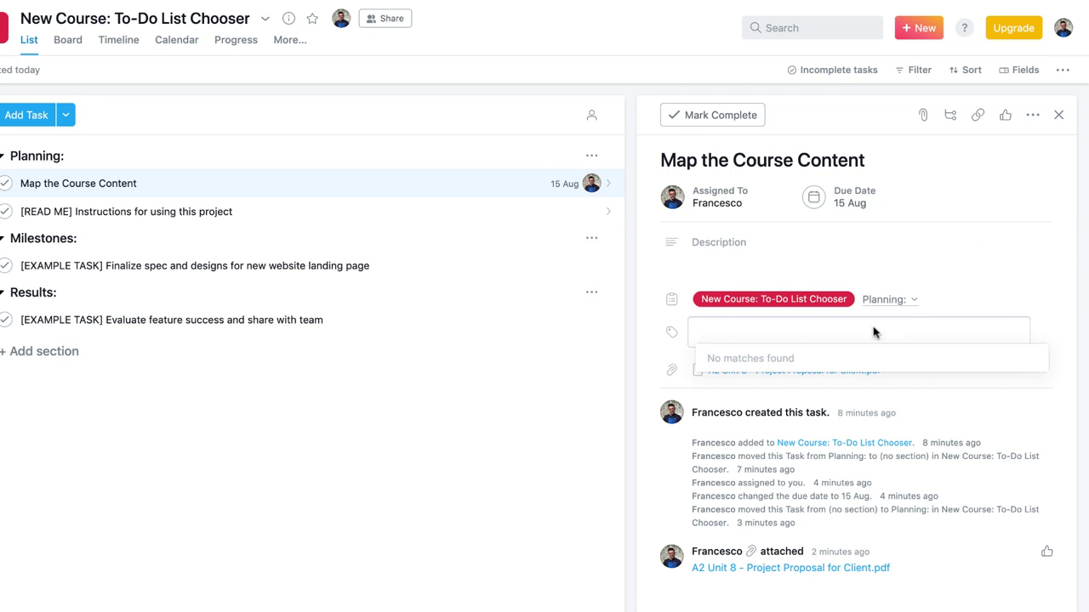
type("writing")
key("Return")
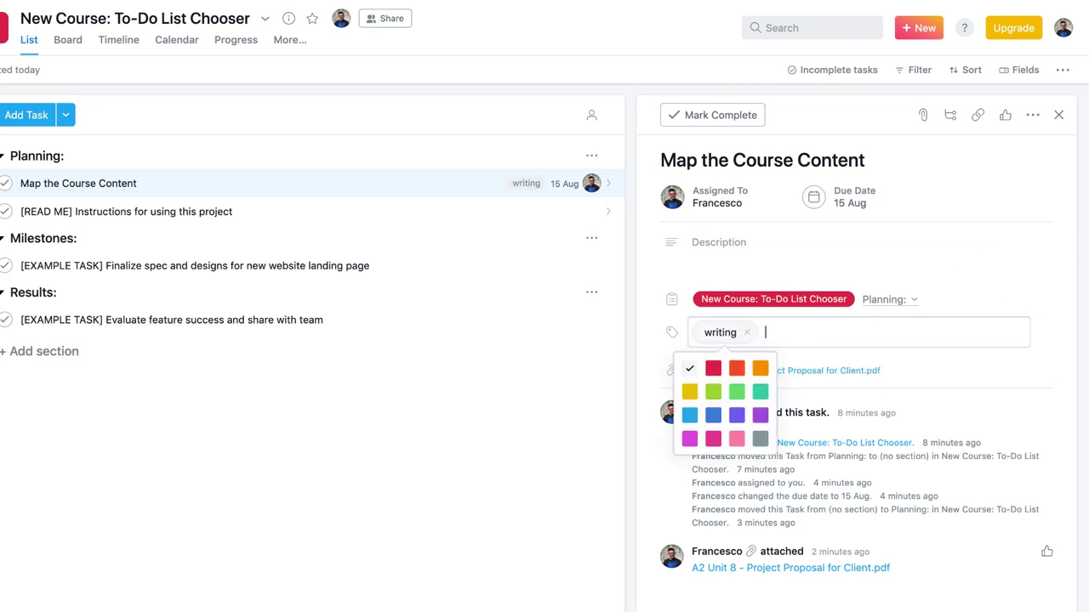
left_click(735, 391)
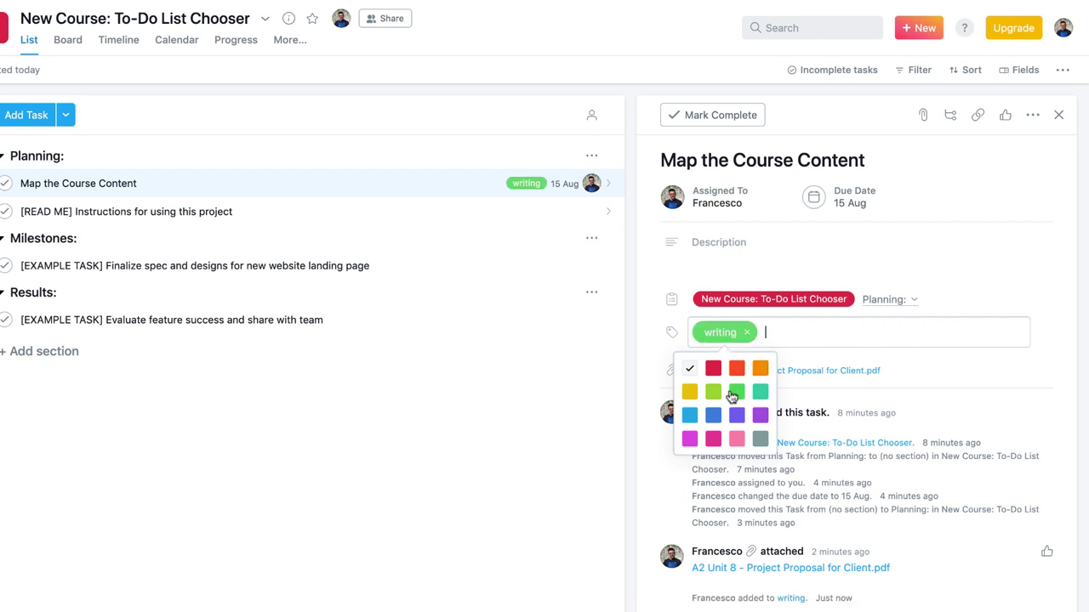
left_click(885, 247)
left_click(919, 219)
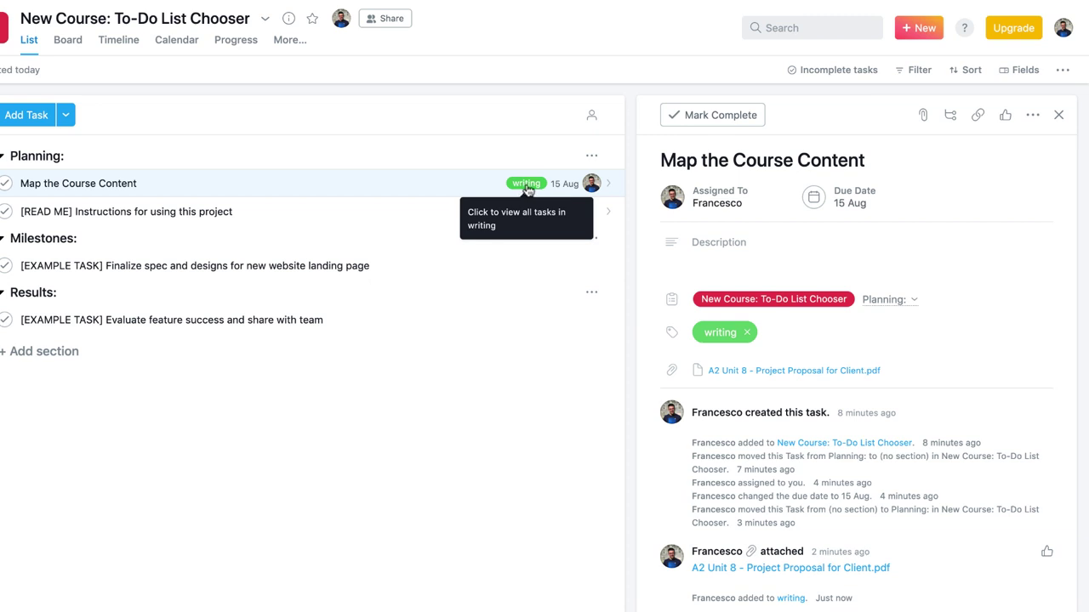
Step: Examine the additional and advanced actions available for the Map the Course Content task, including converting it and creating a follow-up task
left_click(1040, 120)
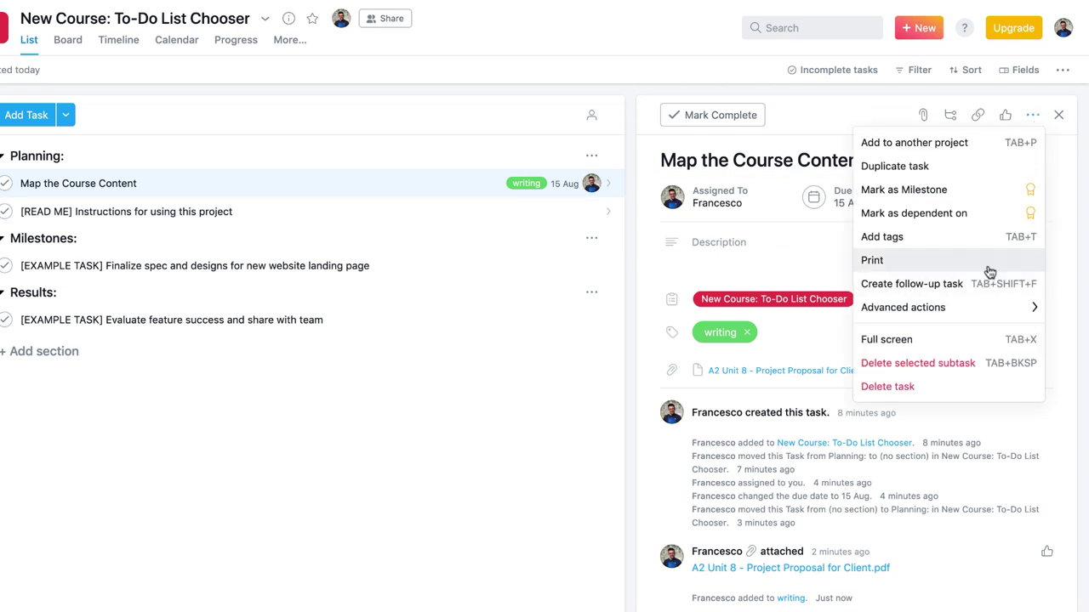
mouse_move(996, 309)
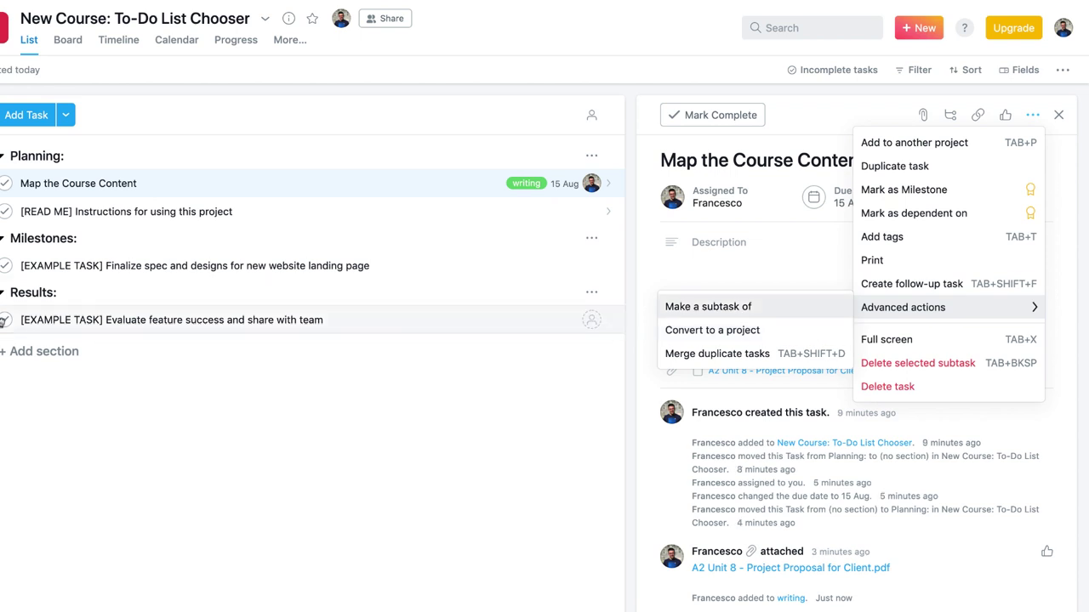
key("Escape")
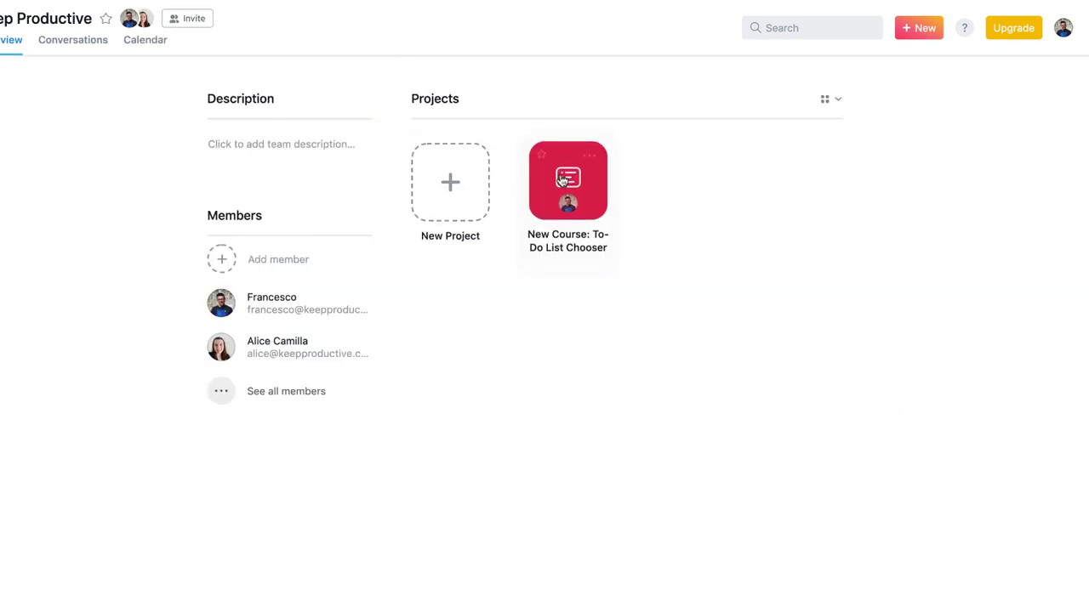
mouse_move(598, 153)
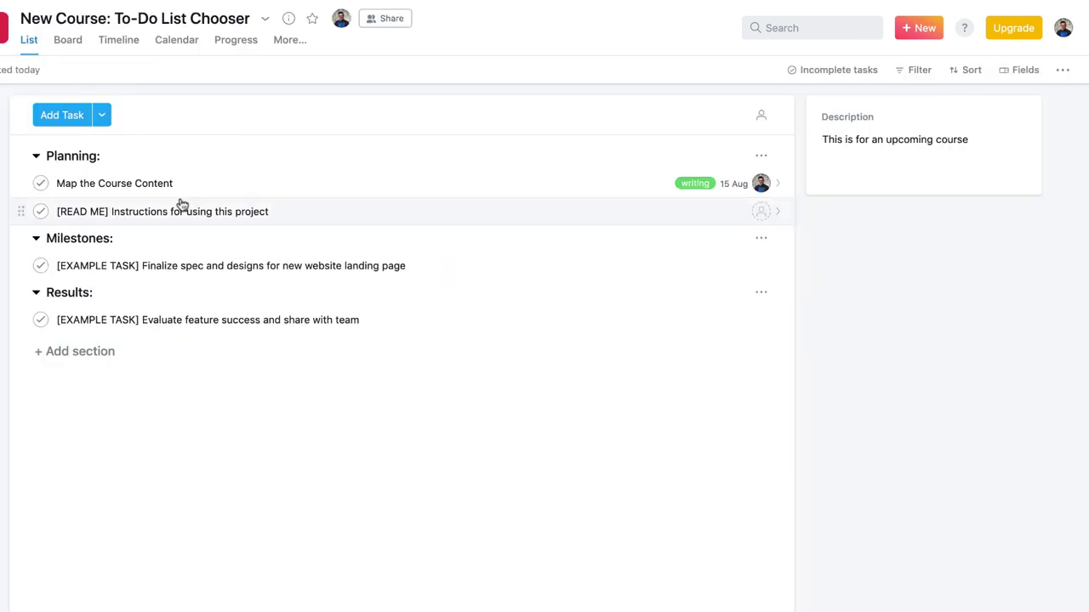
left_click(777, 187)
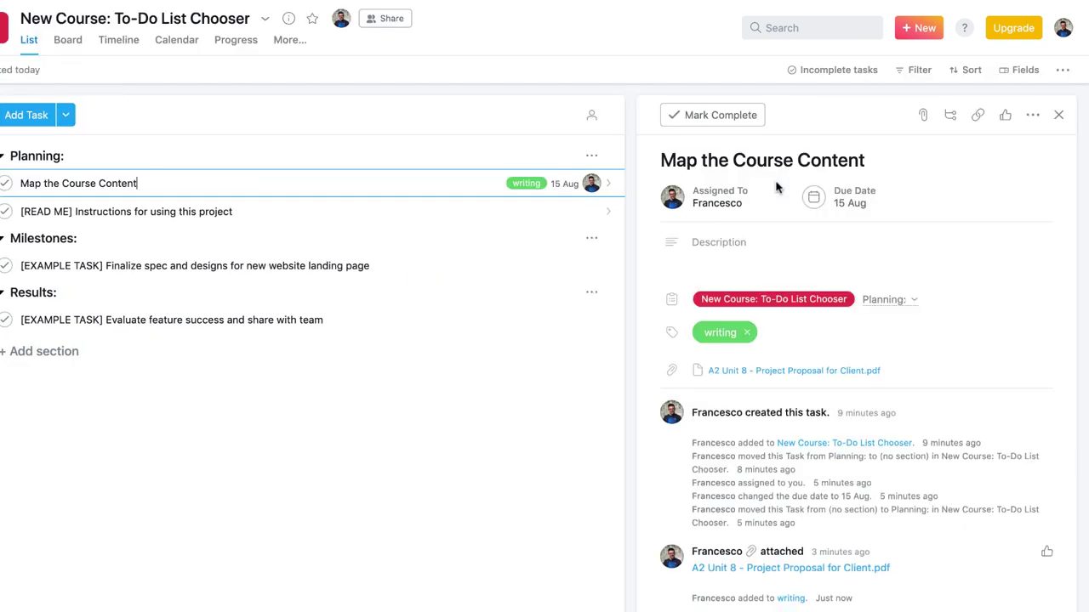
left_click(1033, 115)
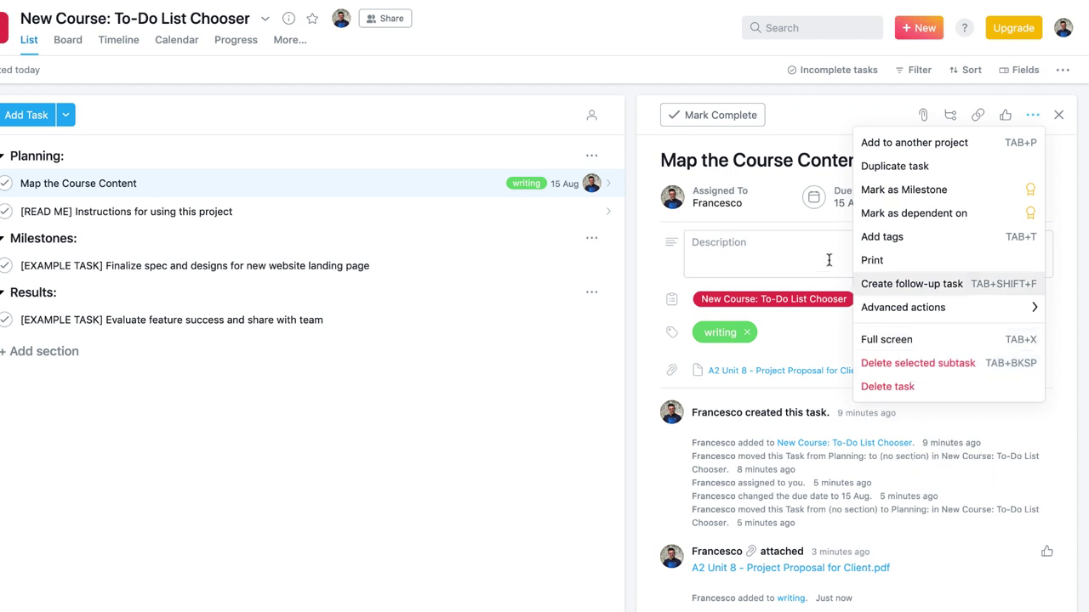
left_click(821, 127)
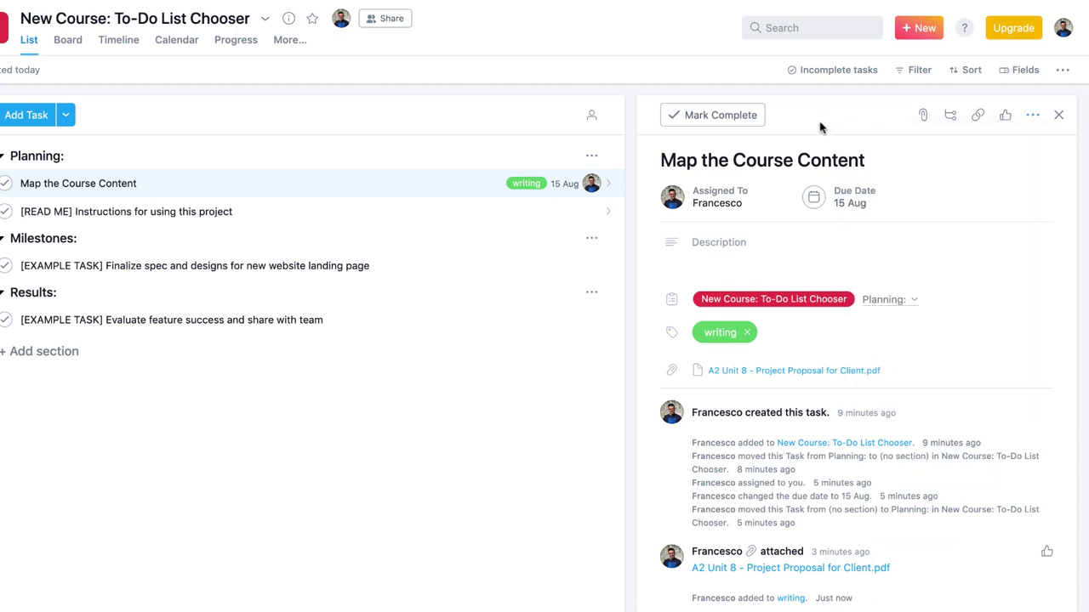
Step: Mark the [READ ME] Instructions for using this project task complete and sort the project's task list by assignee
left_click(335, 215)
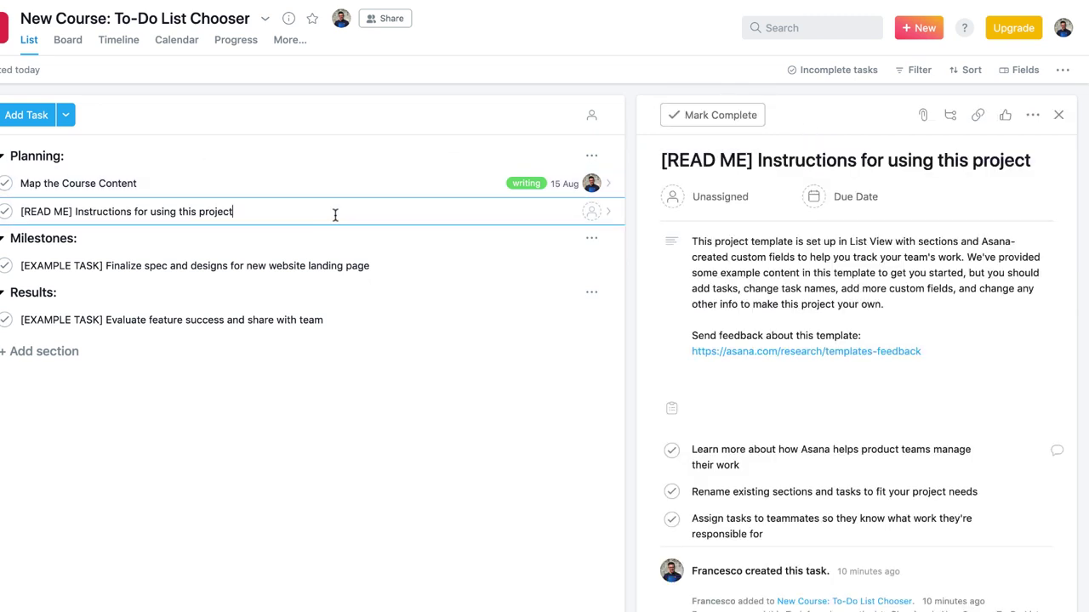
left_click(733, 119)
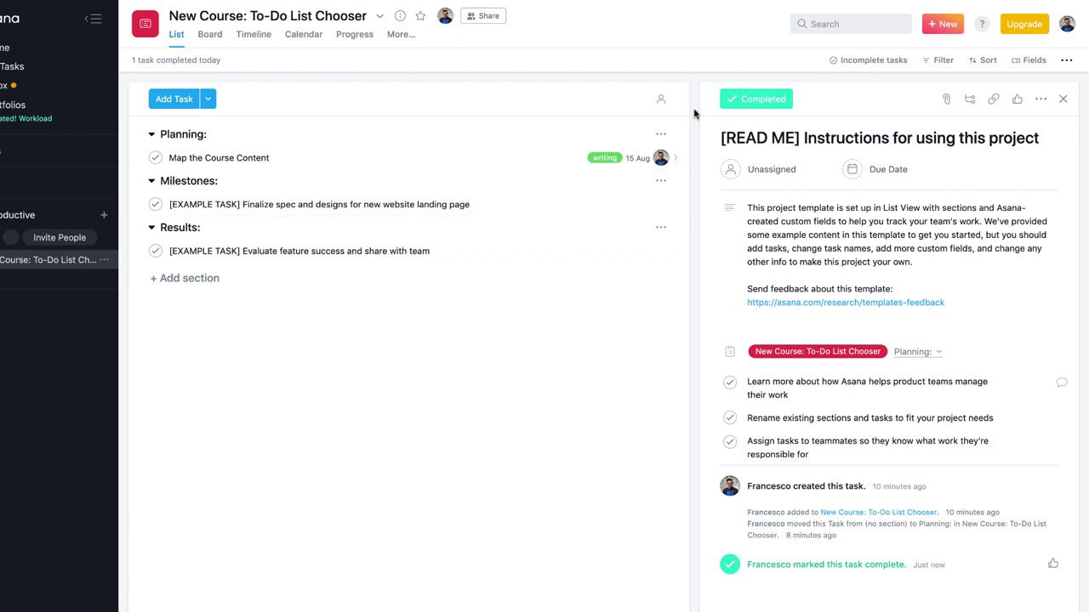
left_click(661, 99)
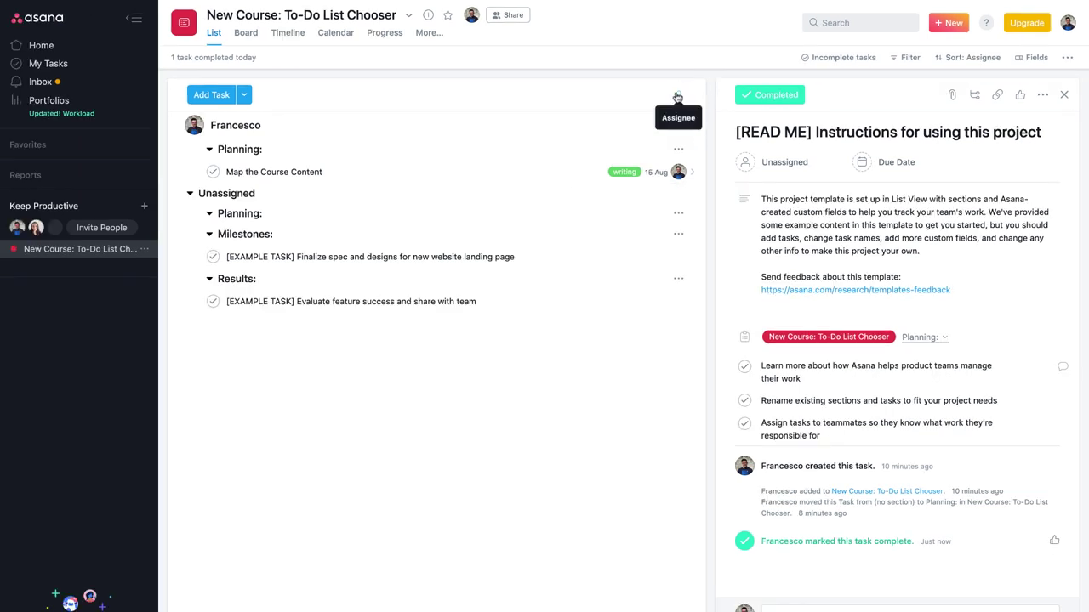
Step: Toggle the assignee sorting of the project's task list and leave the tasks in their section order
left_click(676, 96)
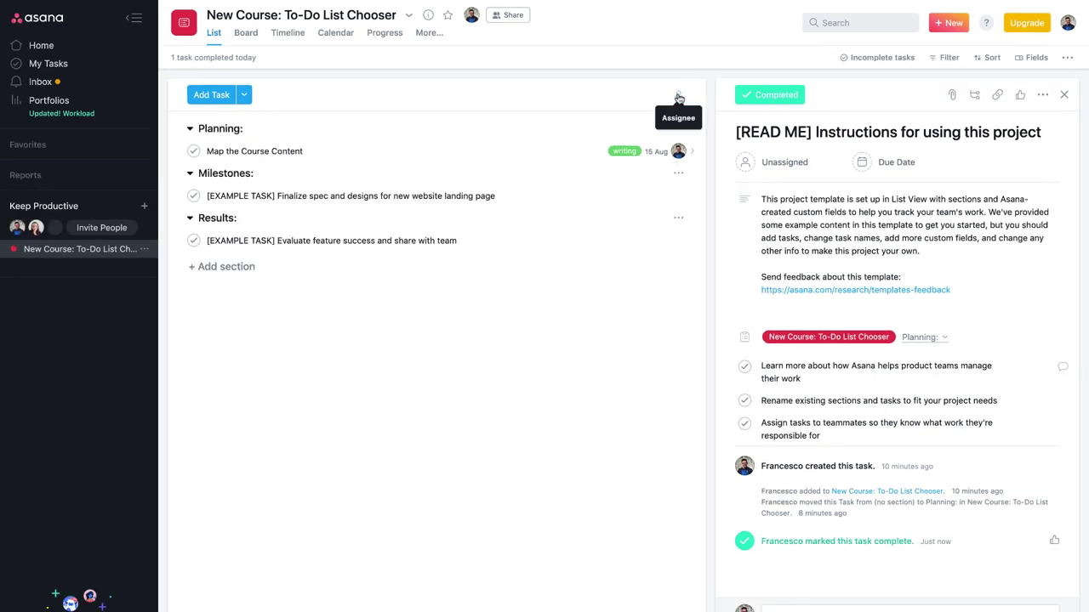
left_click(678, 98)
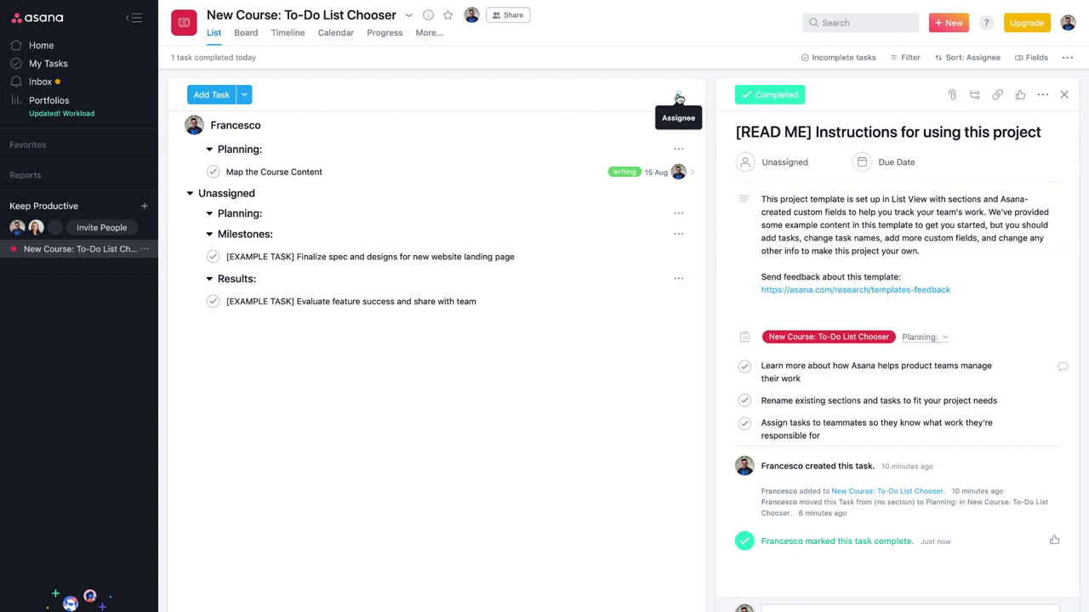
left_click(678, 98)
Step: Rename the example task in the Milestones section as "Research success of to-do courses online"
left_click(549, 195)
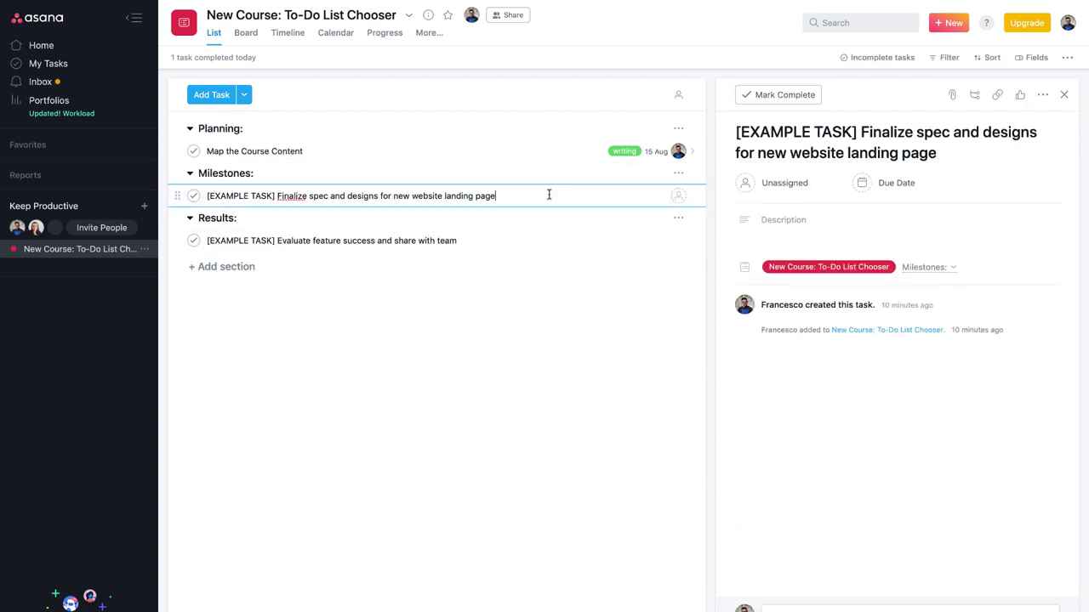
triple_click(942, 139)
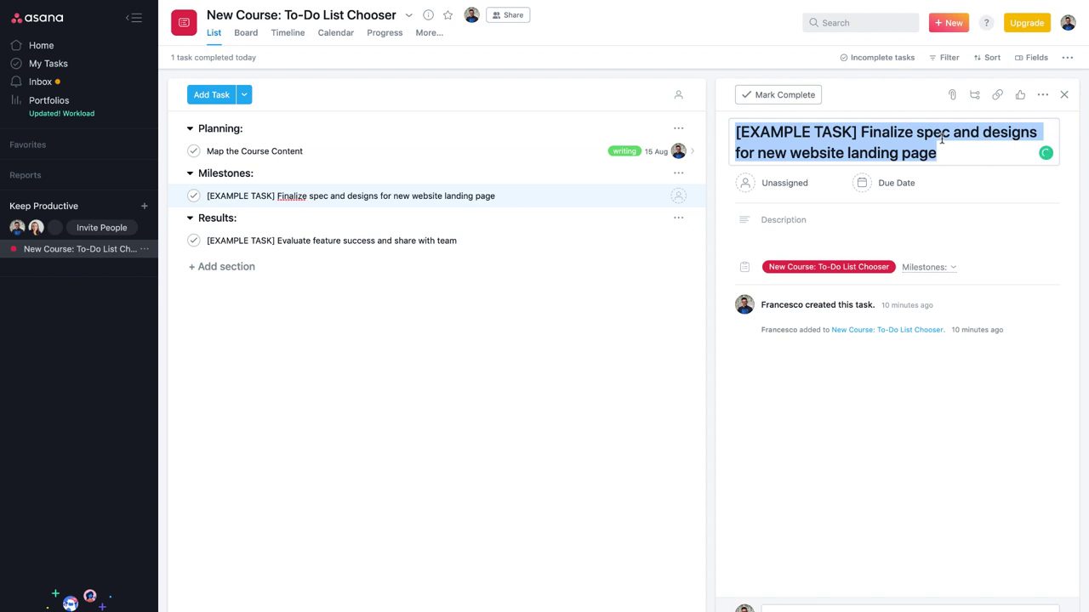
type("Research su")
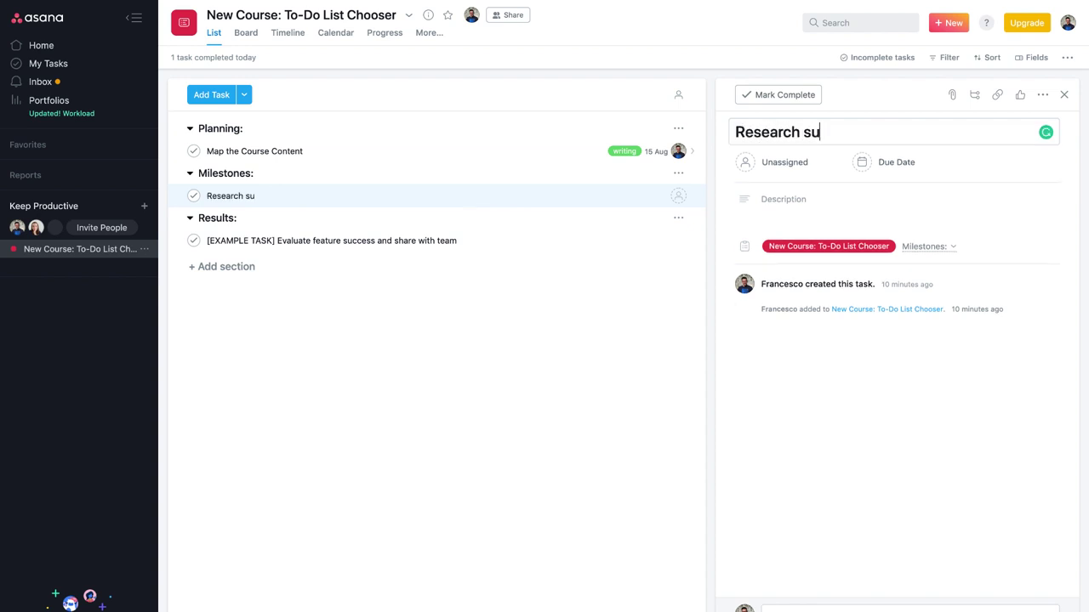
type("ccess of to-do courses")
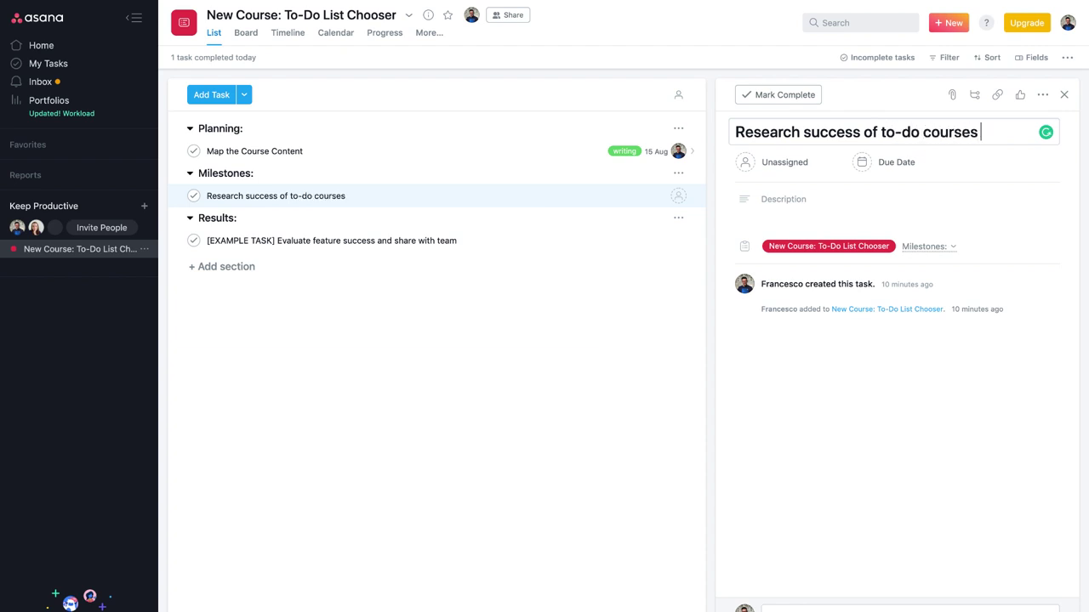
type(" online")
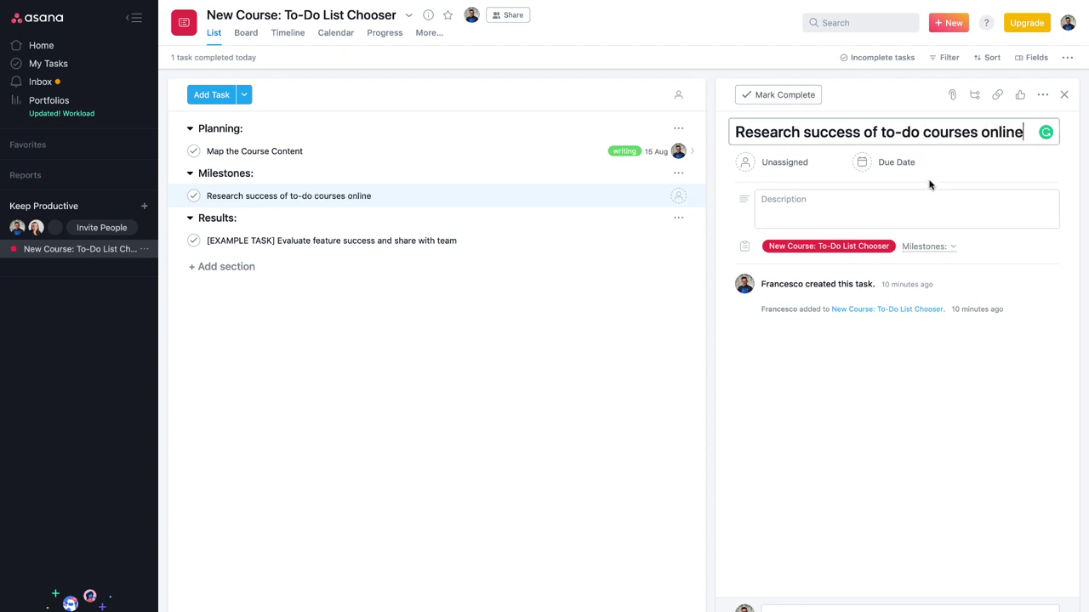
Step: Assign the Research success of to-do courses online task to the other team member and set its due date to 29 August
left_click(790, 163)
left_click(795, 211)
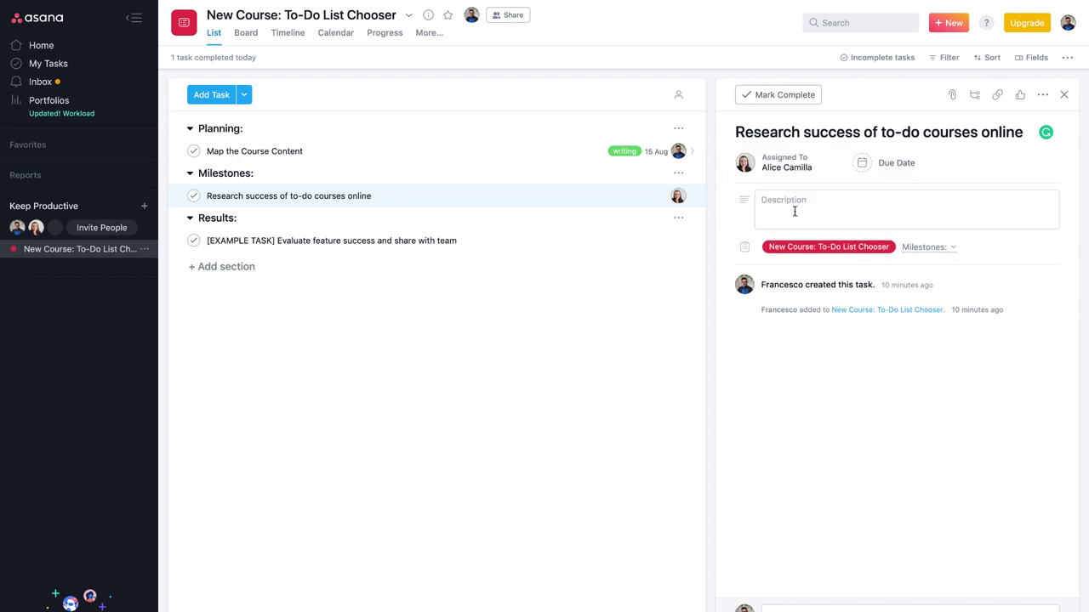
left_click(909, 163)
left_click(931, 311)
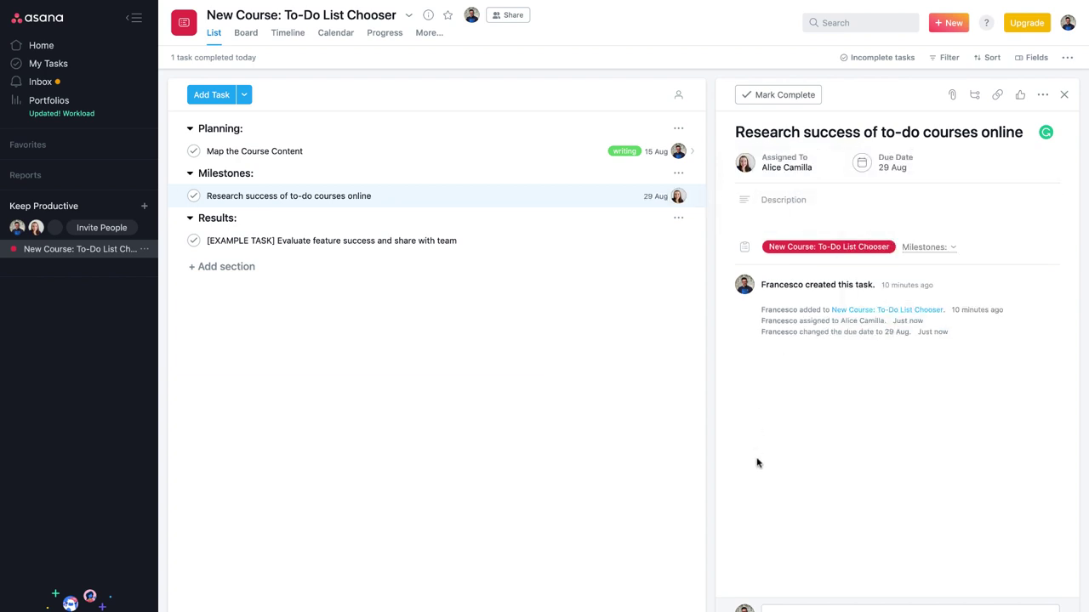
Step: Temporarily sort the task list by assignee and add an untitled section below Results
left_click(678, 95)
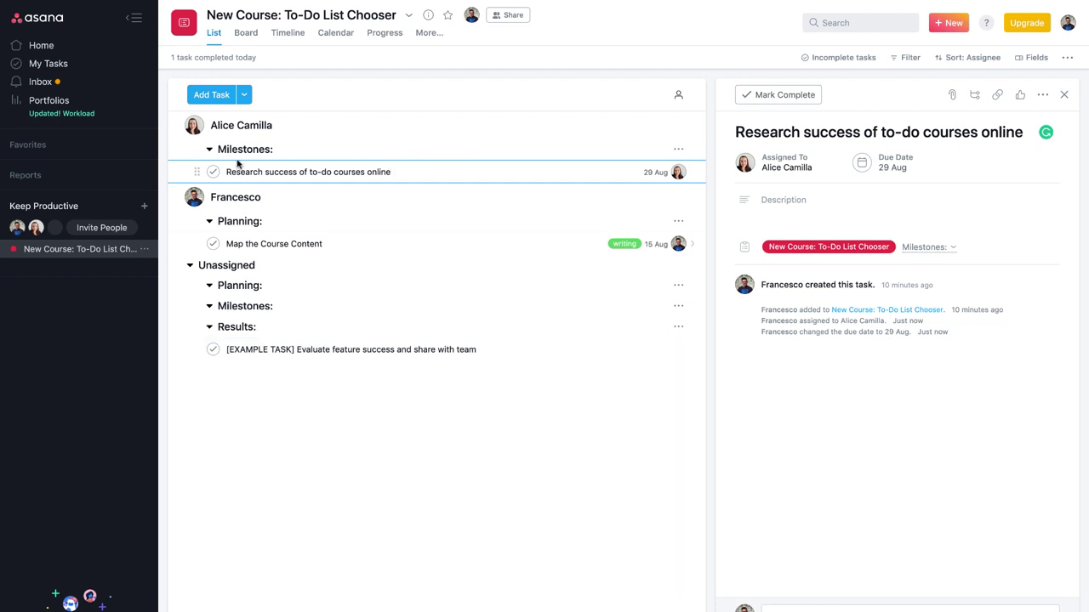
left_click(678, 96)
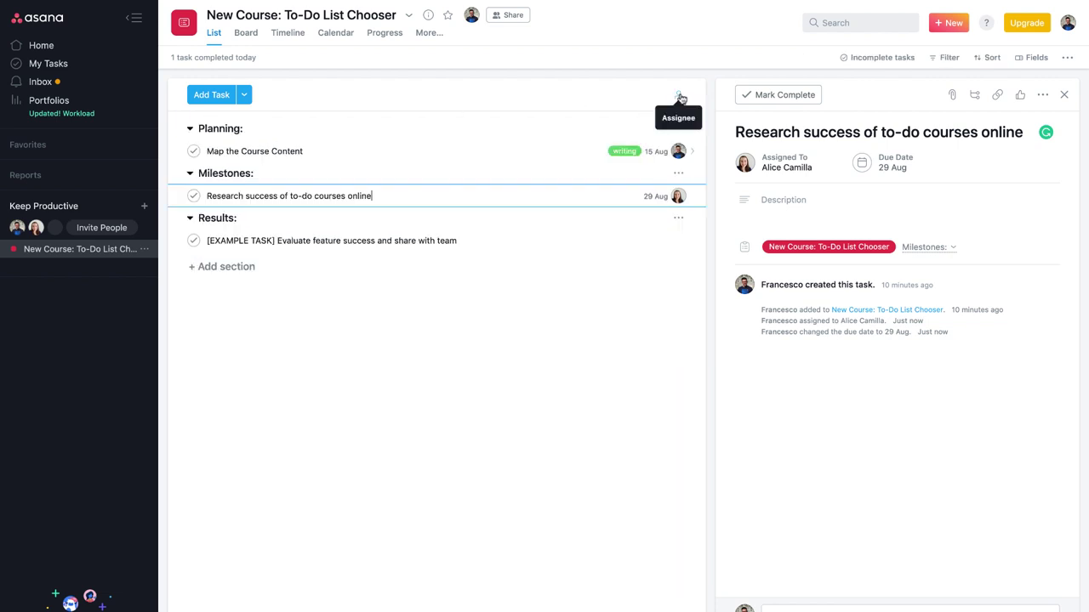
left_click(226, 267)
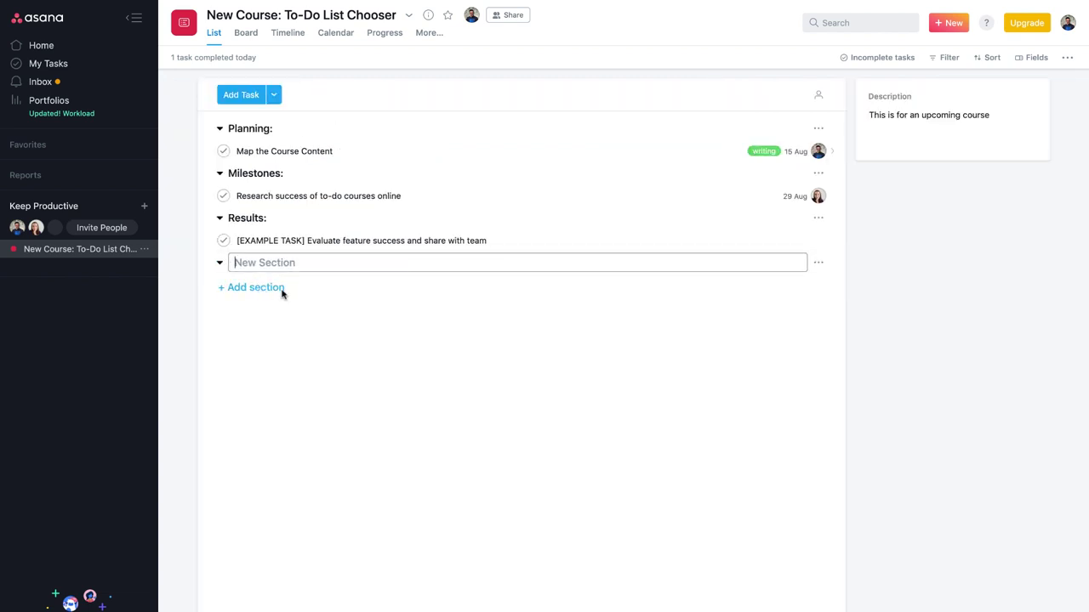
left_click(377, 345)
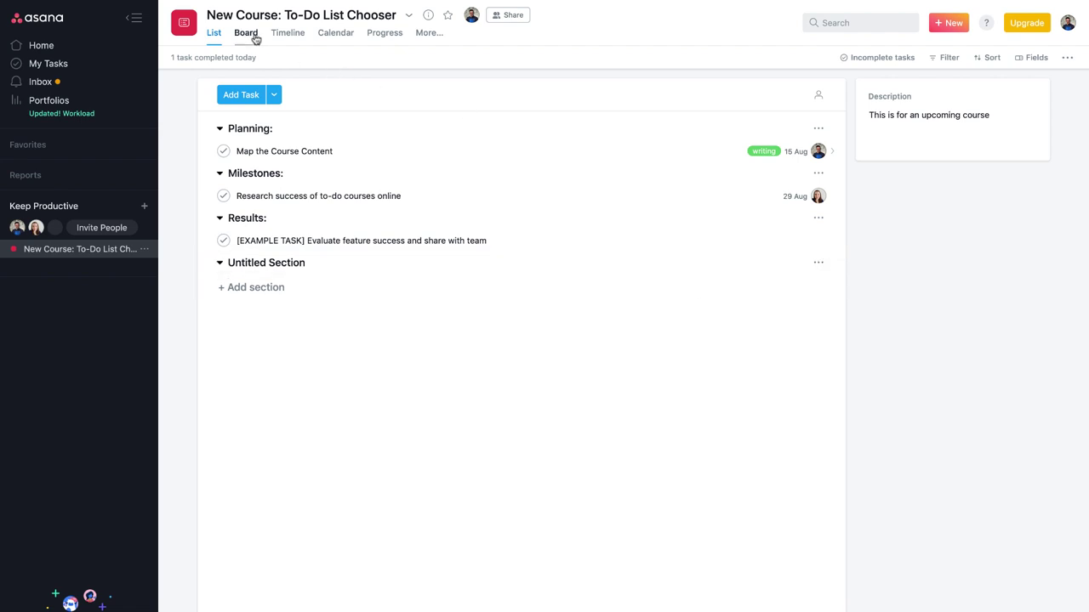
Step: Show the project as a board and rename the Planning column as Plan
left_click(246, 33)
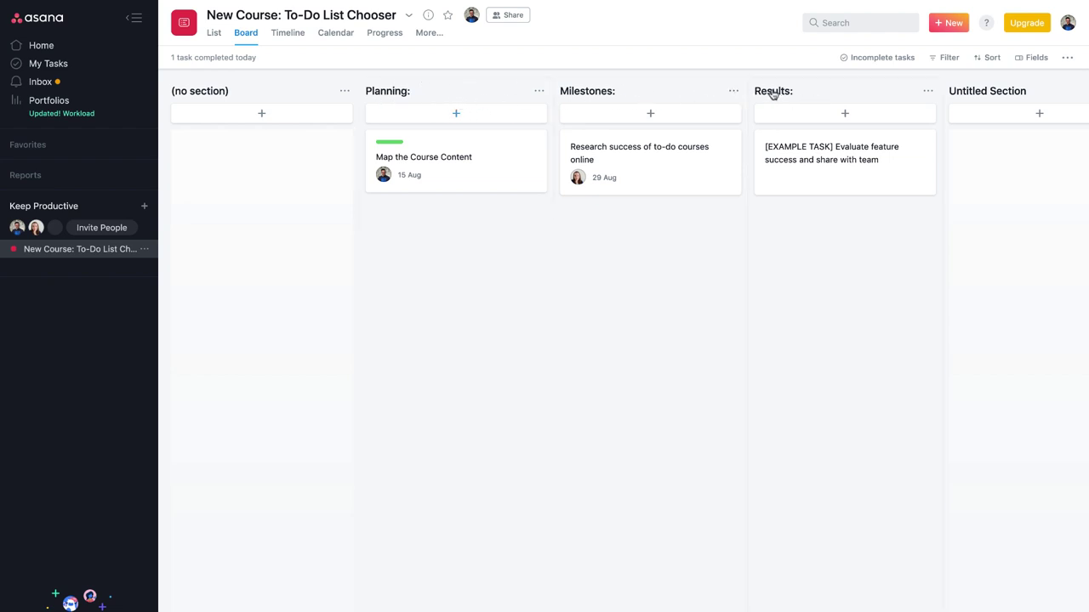
left_click(378, 91)
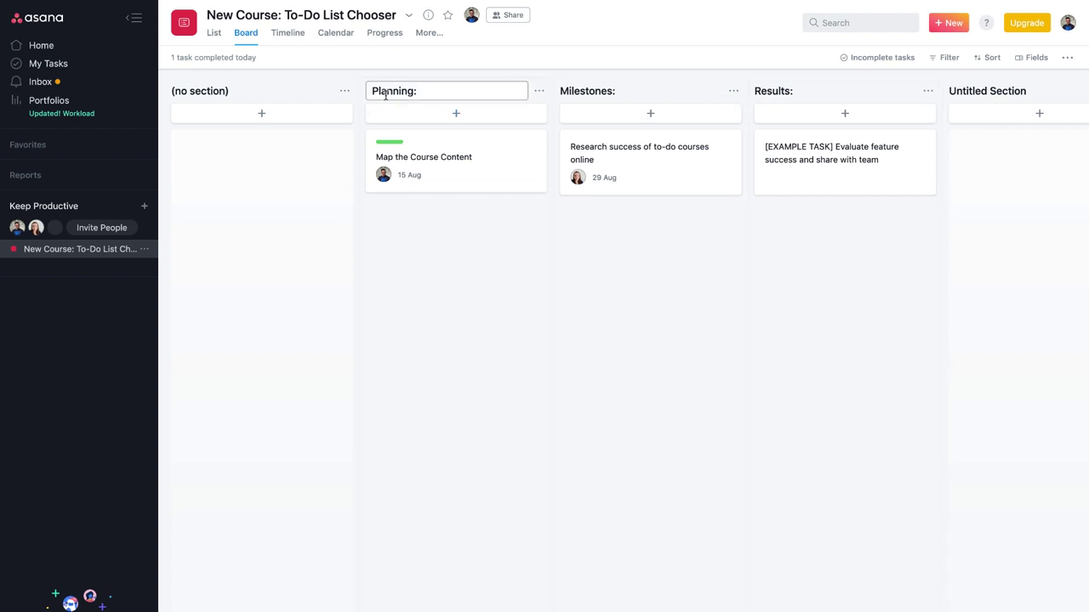
triple_click(401, 92)
type("Plan")
key("Return")
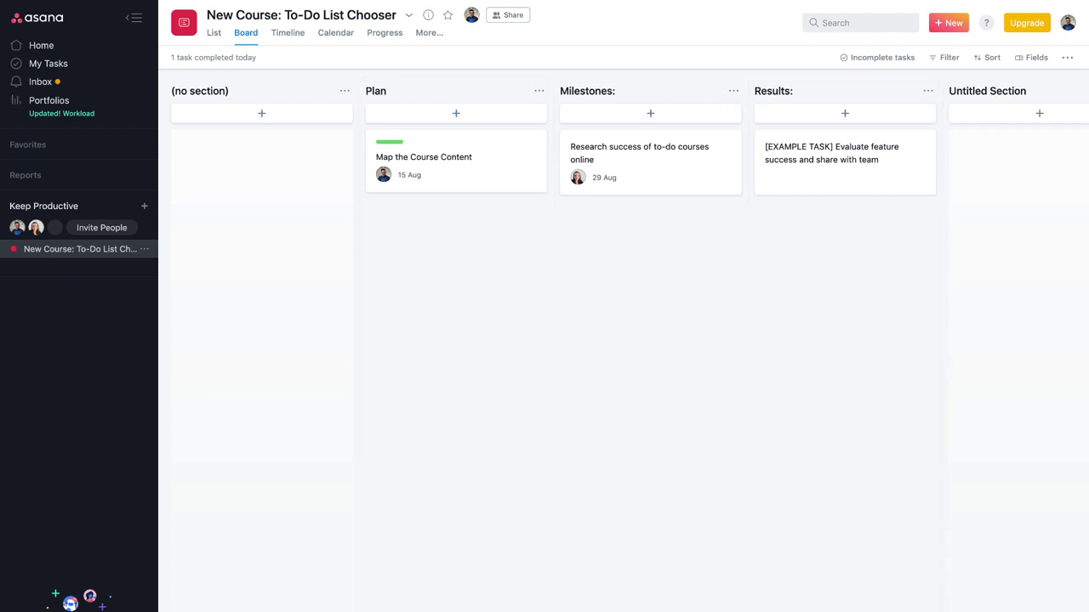
Step: Rename the Milestones column as Research and move it ahead of the Plan column
left_click(591, 89)
key("ctrl+a")
type("R")
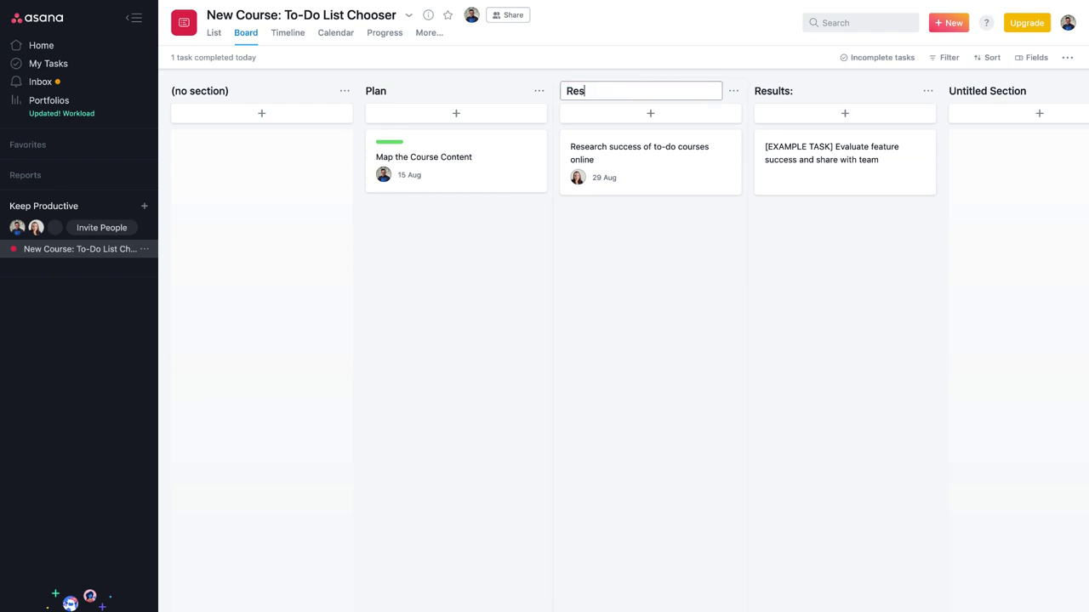
key("Return")
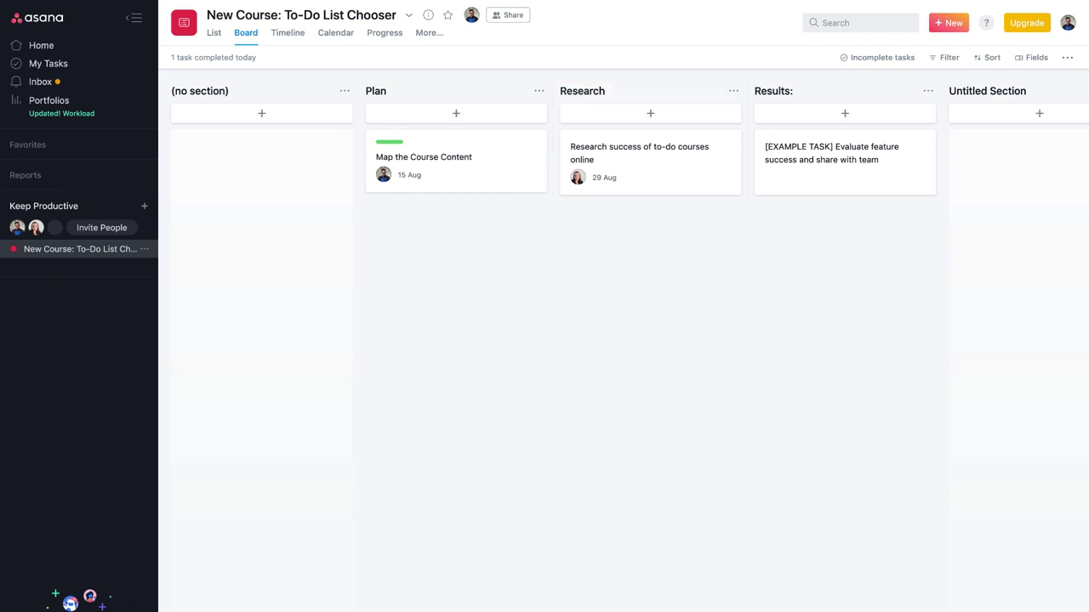
left_click_drag(668, 95, 442, 101)
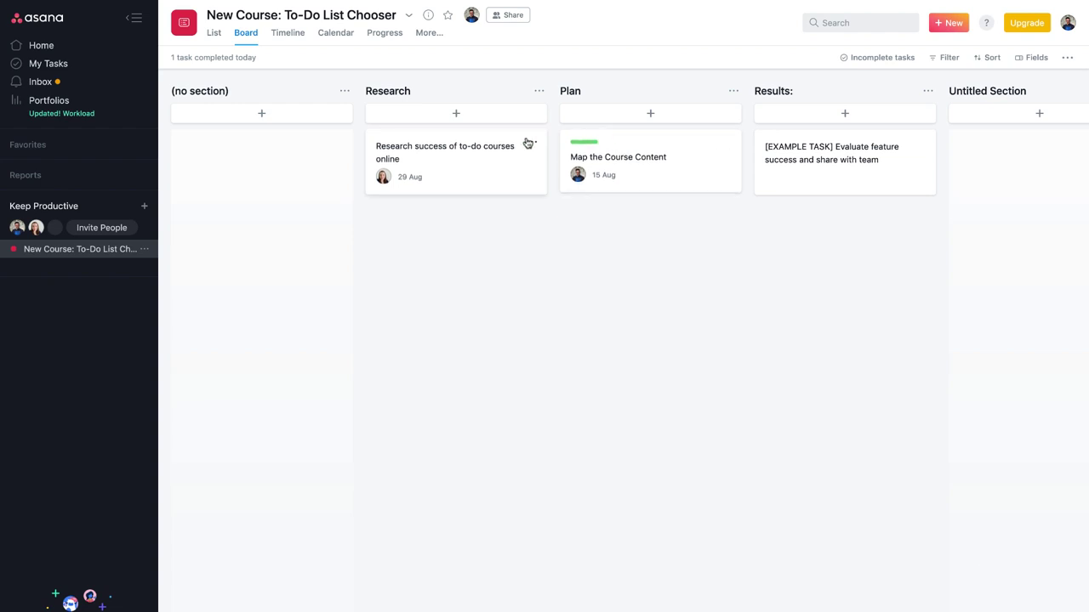
Step: Set the due date of the Research success of to-do courses online task to 6 August 2019
left_click(489, 145)
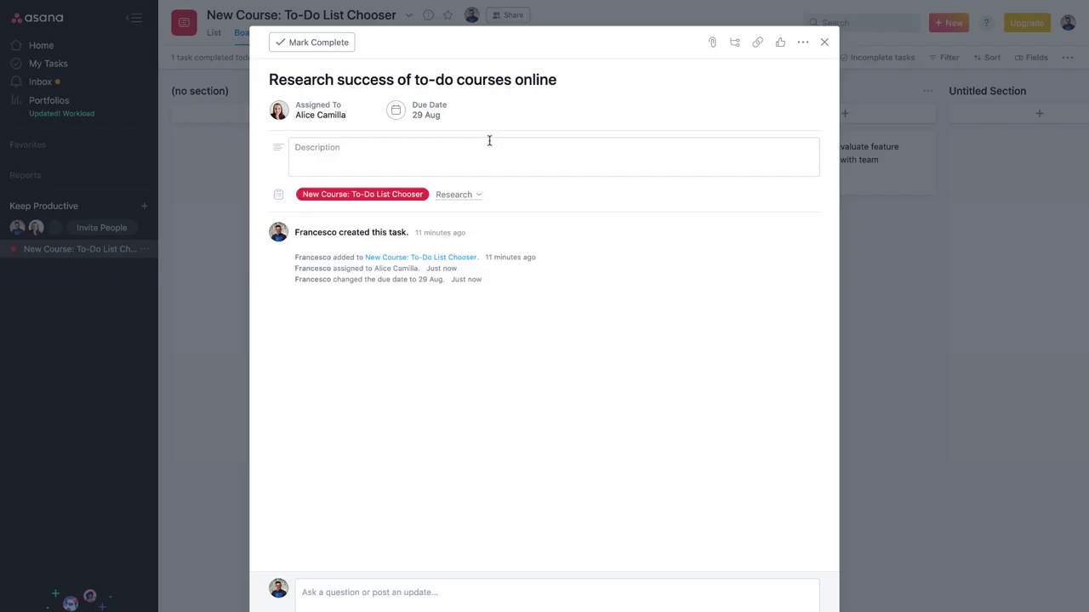
left_click(427, 111)
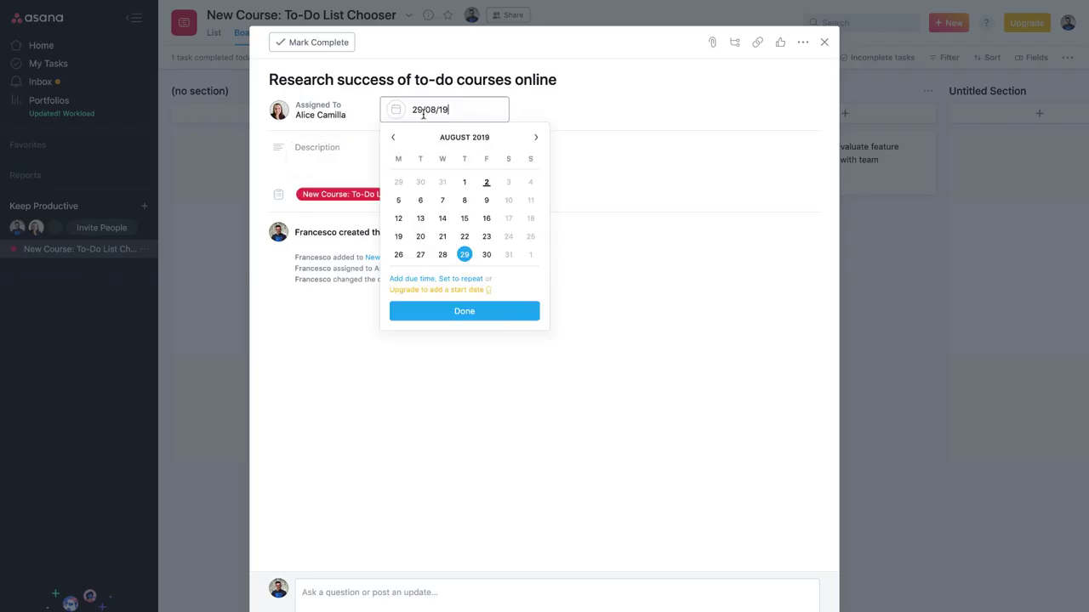
left_click(422, 200)
left_click(953, 176)
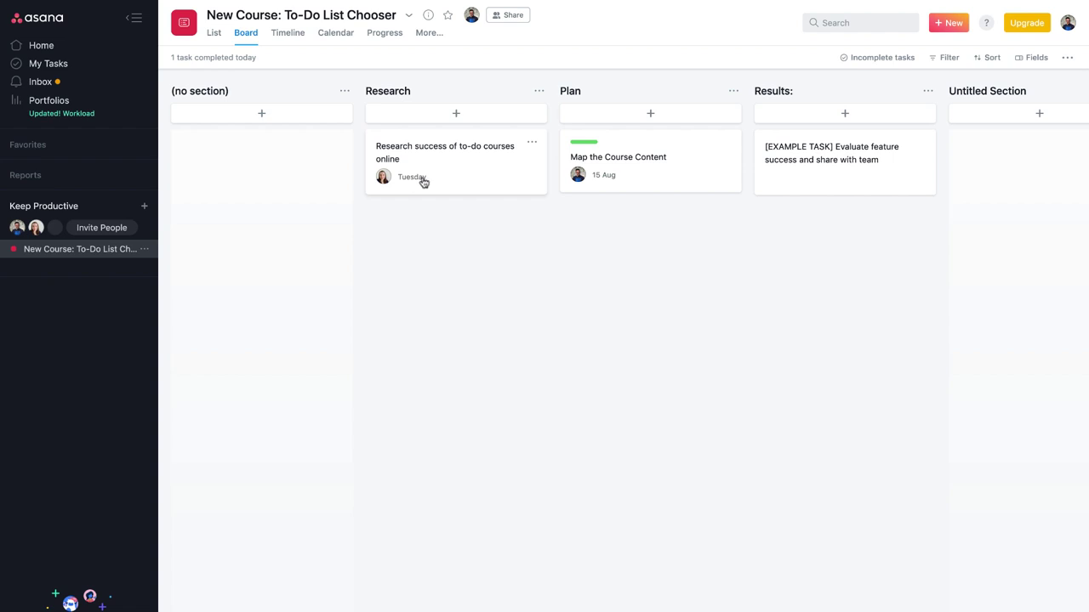
Step: Check the section order and task dates in the list view and return to the board
left_click(210, 40)
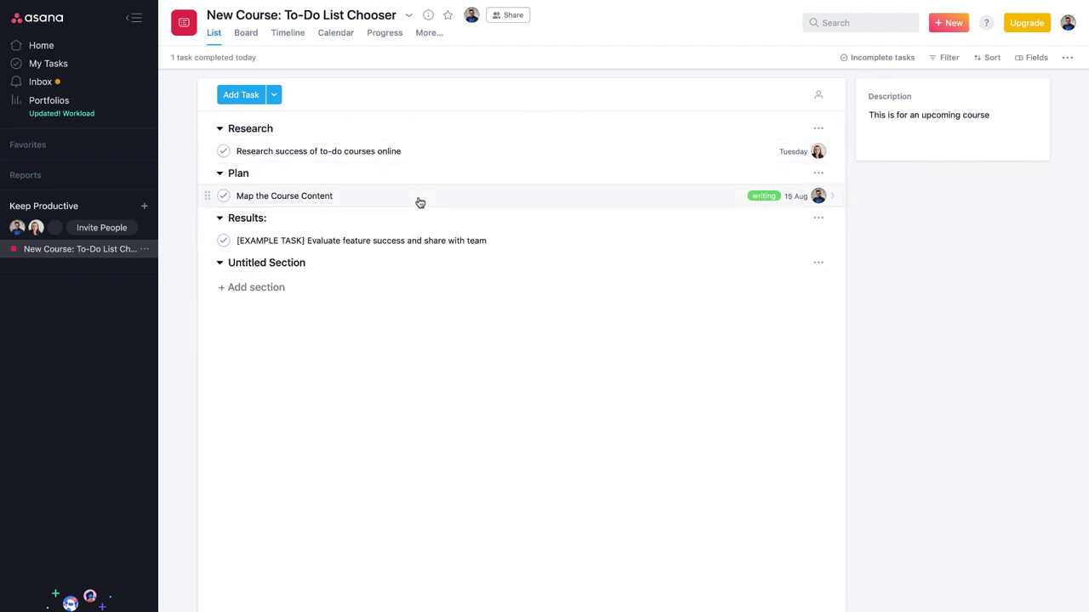
left_click(246, 32)
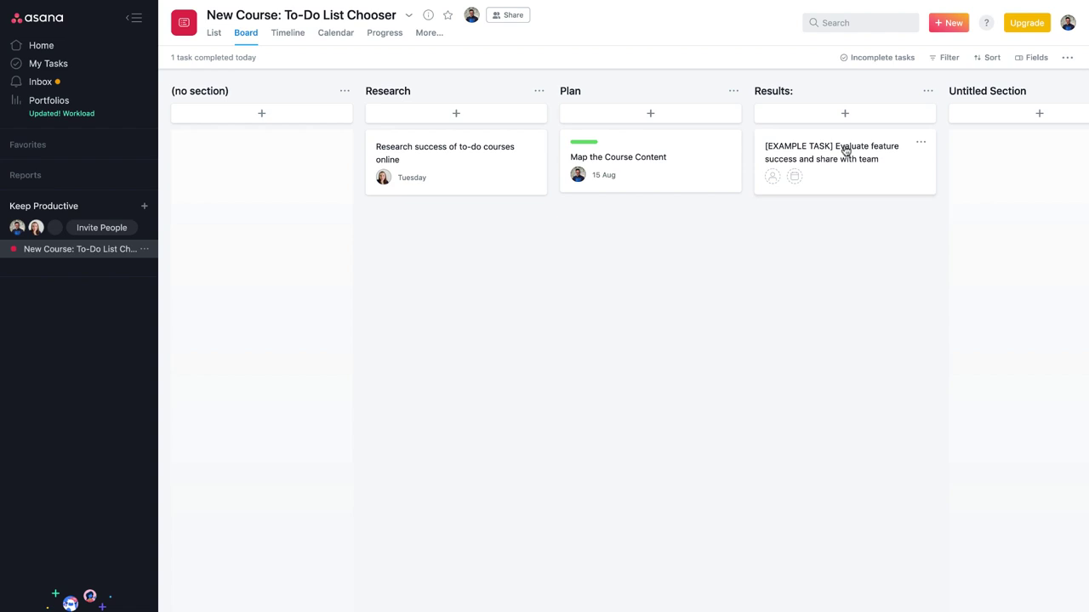
Step: Delete the example task from the Results column and rename the column as Recording
left_click(920, 142)
left_click(949, 228)
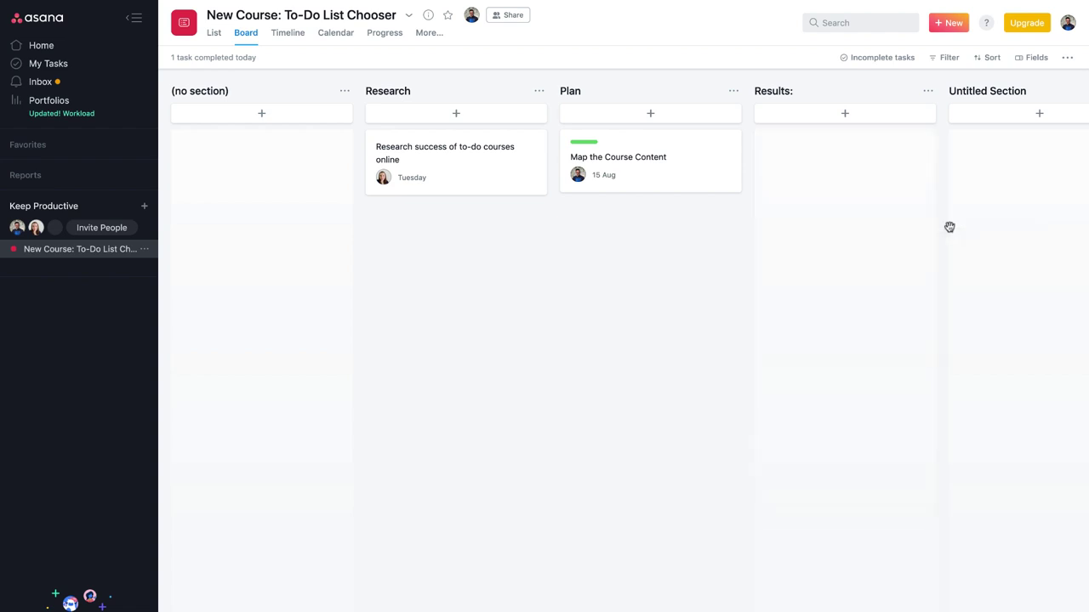
left_click(783, 90)
triple_click(782, 90)
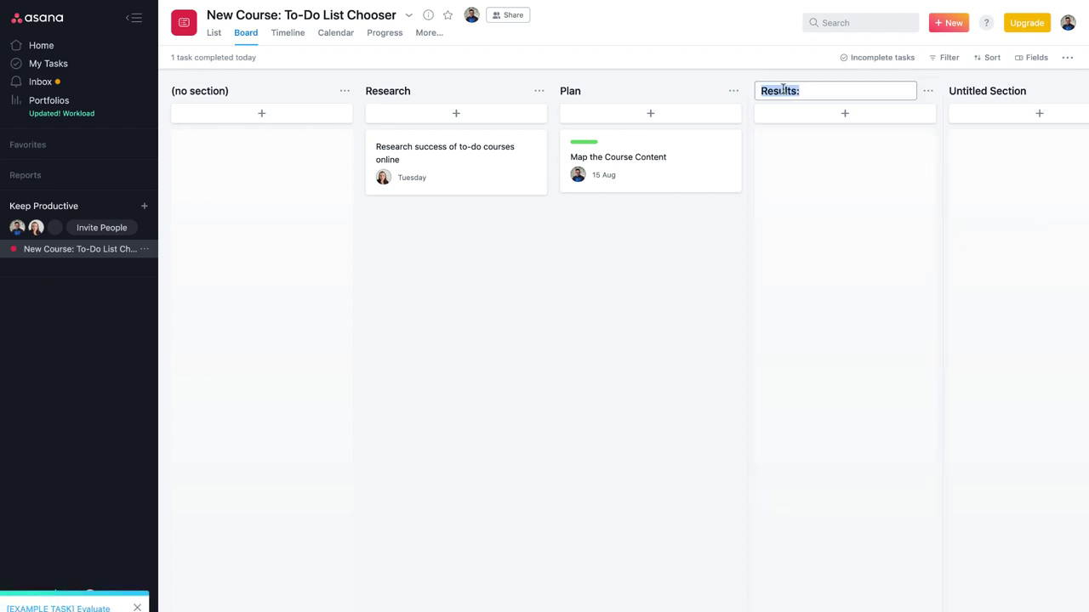
type("Fecording")
key("Return")
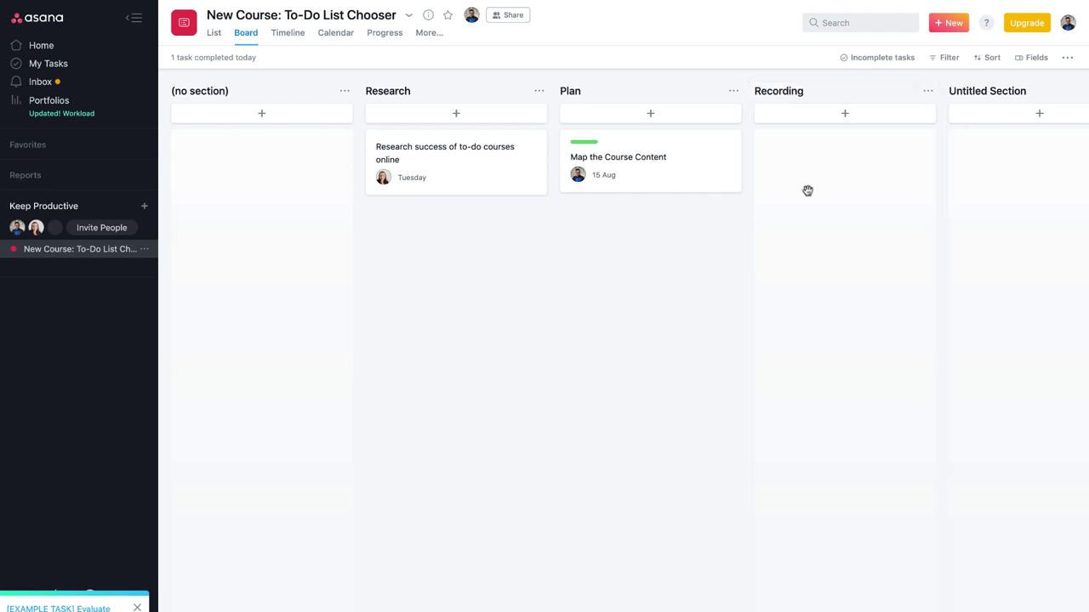
Step: Delete the Untitled Section column from the board
scroll(880, 137, "right", 5)
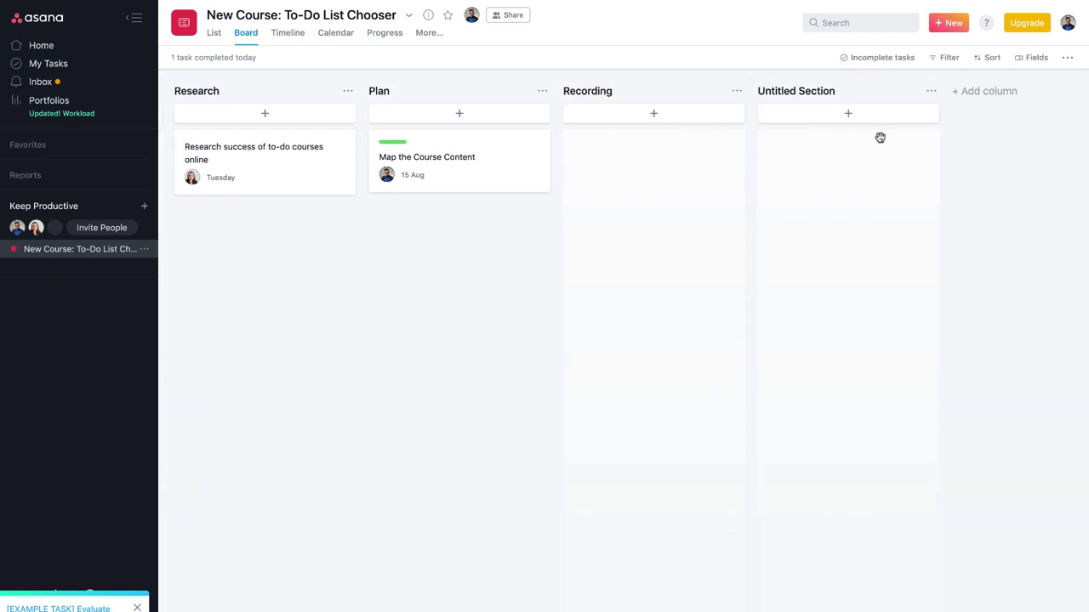
left_click(922, 91)
left_click(933, 131)
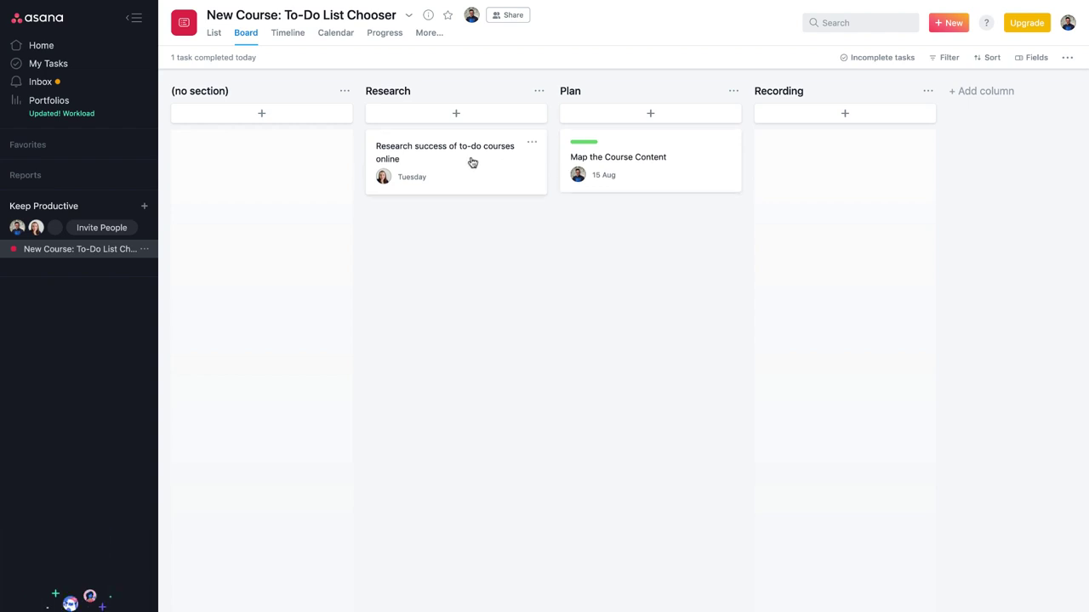
Step: Start a blank task card in the Research column and discard it
left_click(454, 114)
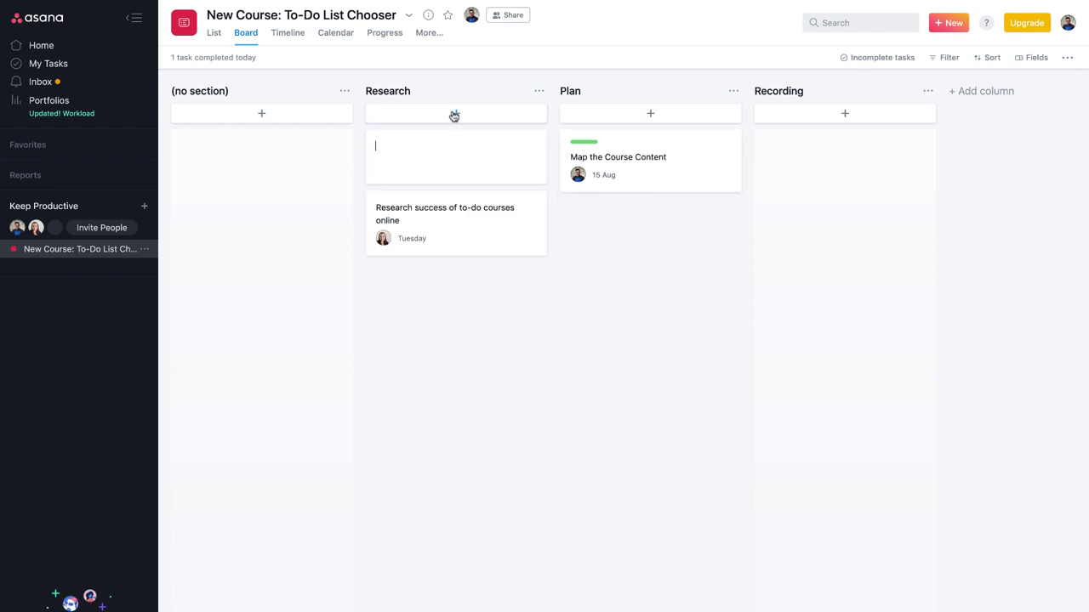
left_click(518, 317)
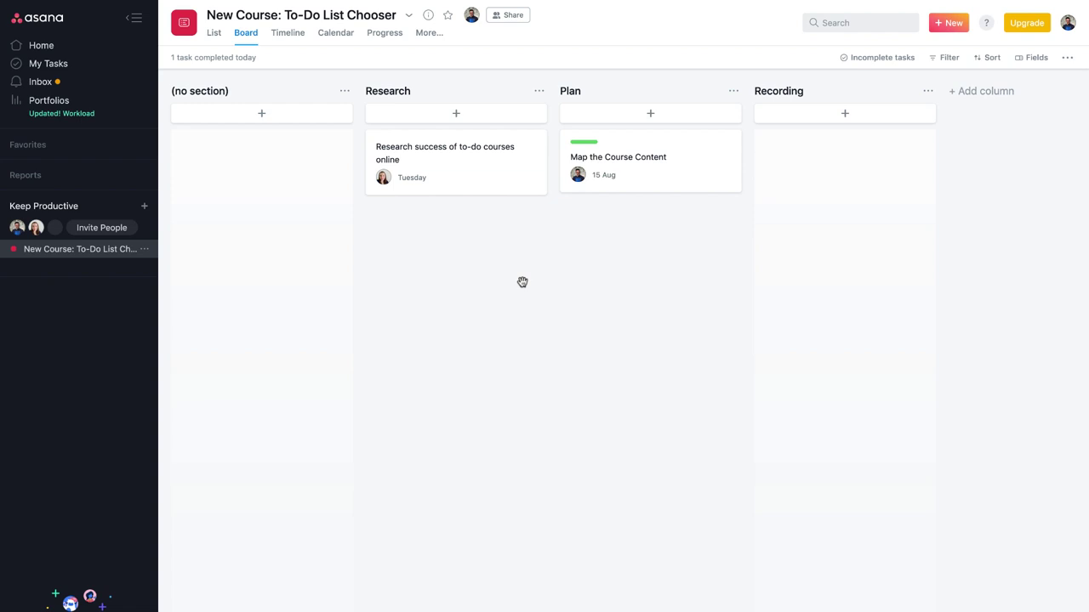
Step: Rename the Research column as "To Do"
left_click(387, 91)
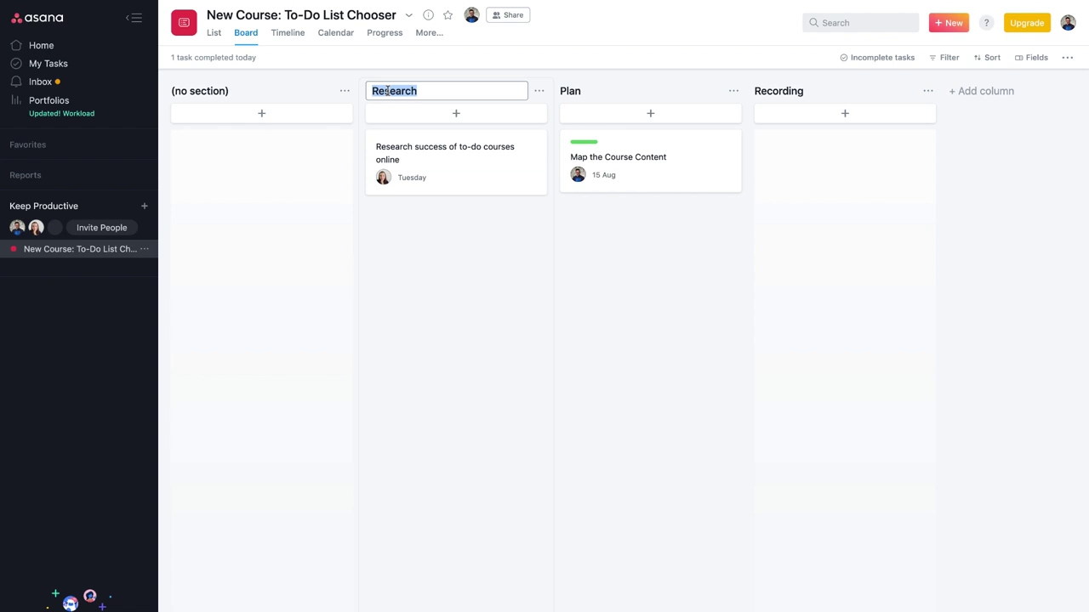
type("To DO")
key("Return")
left_click(387, 92)
type("o")
key("Return")
Step: Rename the Plan column as "Doing" and the Recording column as "Done"
left_click(582, 92)
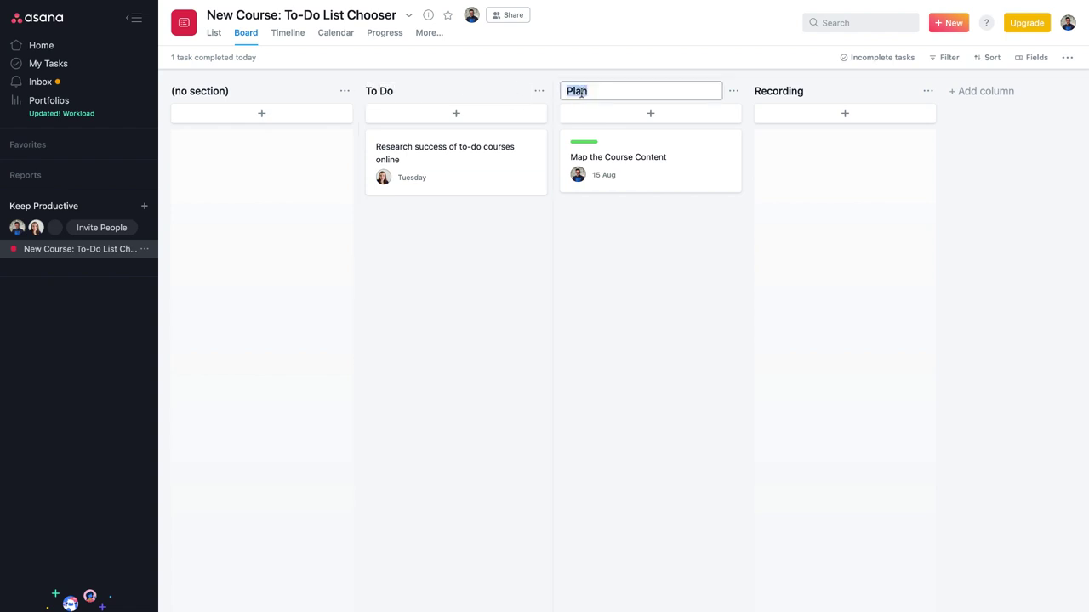
type("Doing]")
key("Return")
left_click(809, 91)
type("Done")
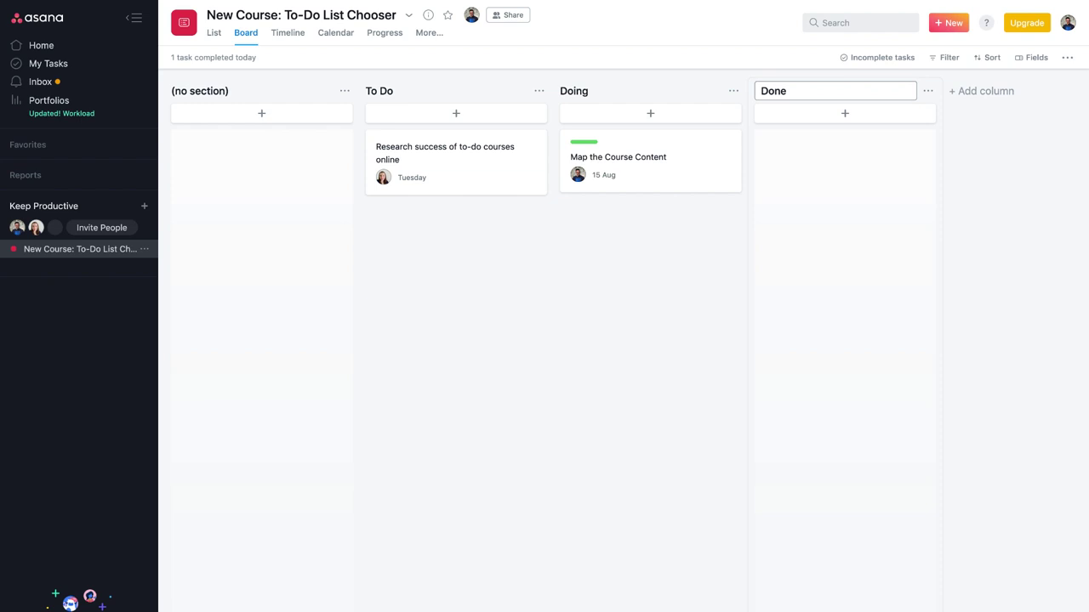
key("Return")
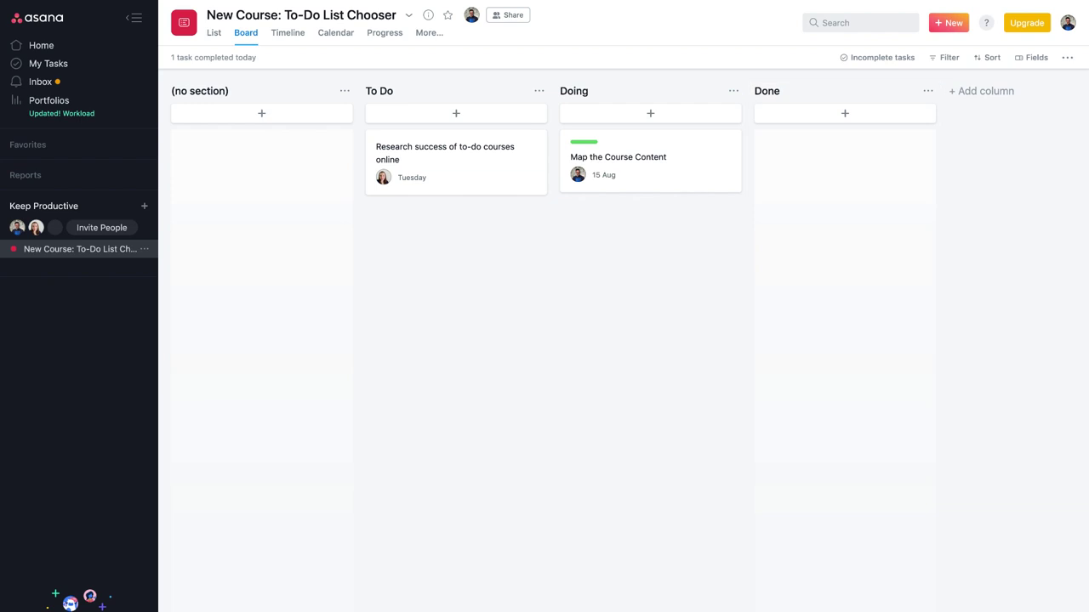
Step: Delete the empty (no section) column so the board holds only To Do, Doing and Done
left_click(216, 37)
left_click(261, 36)
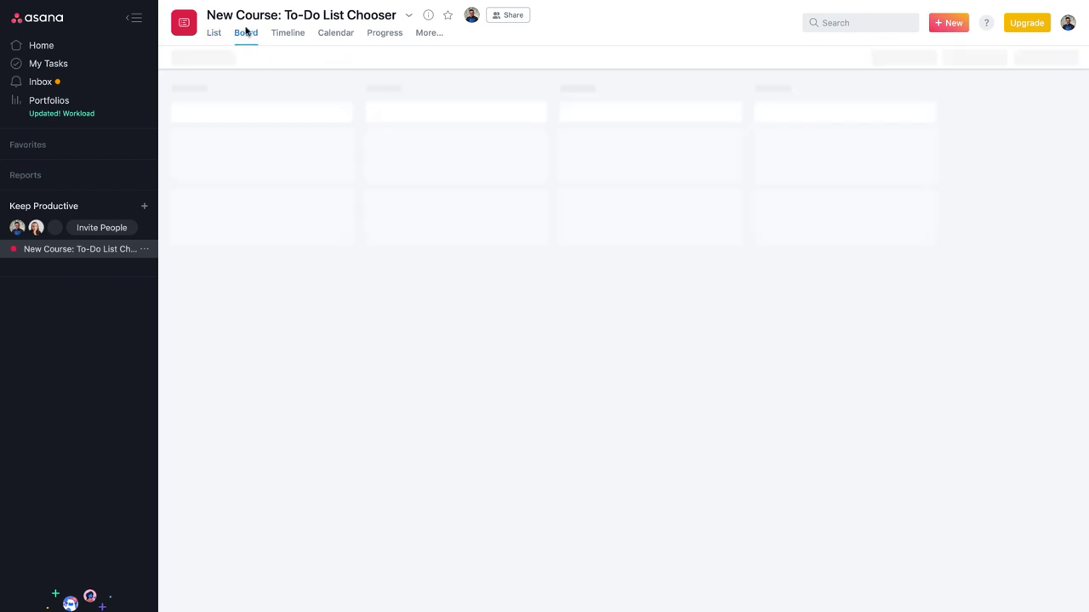
left_click_drag(440, 165, 484, 150)
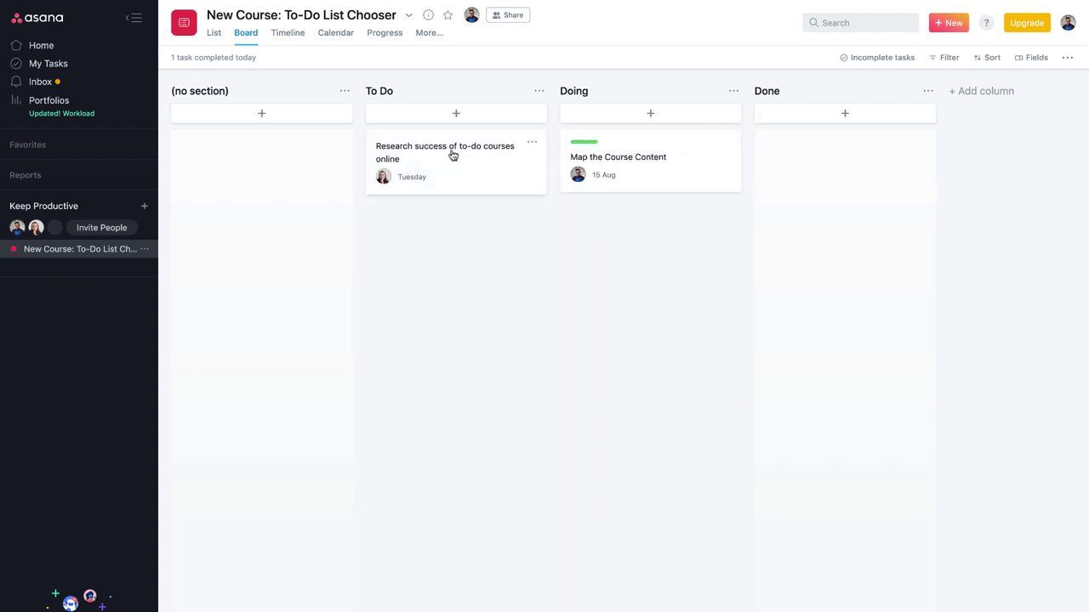
left_click(345, 91)
left_click(368, 132)
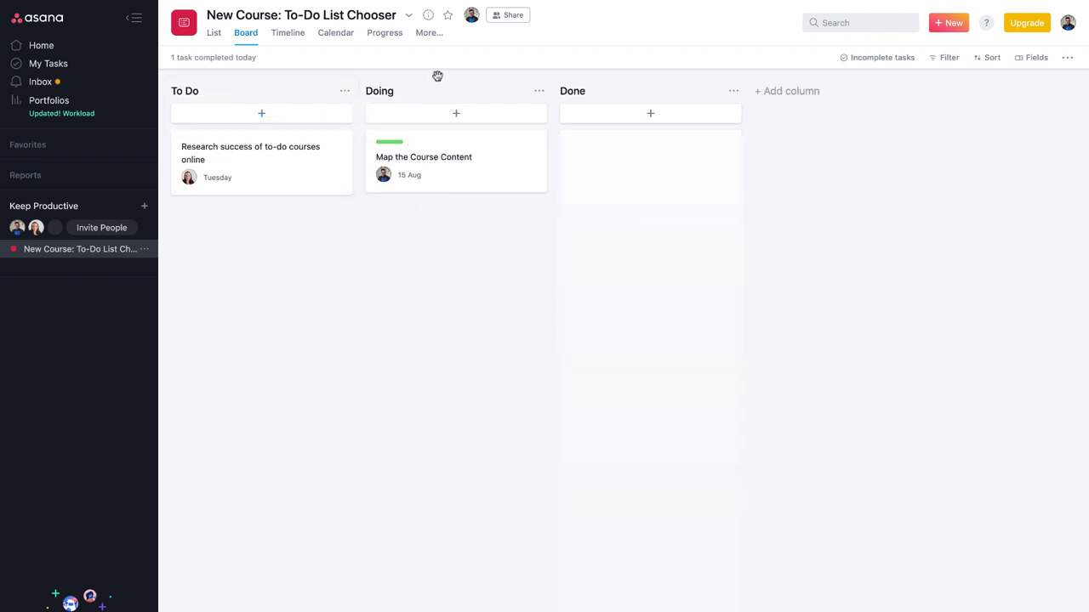
Step: Review the project's tasks in the calendar view and look at the details of both scheduled tasks
left_click(134, 18)
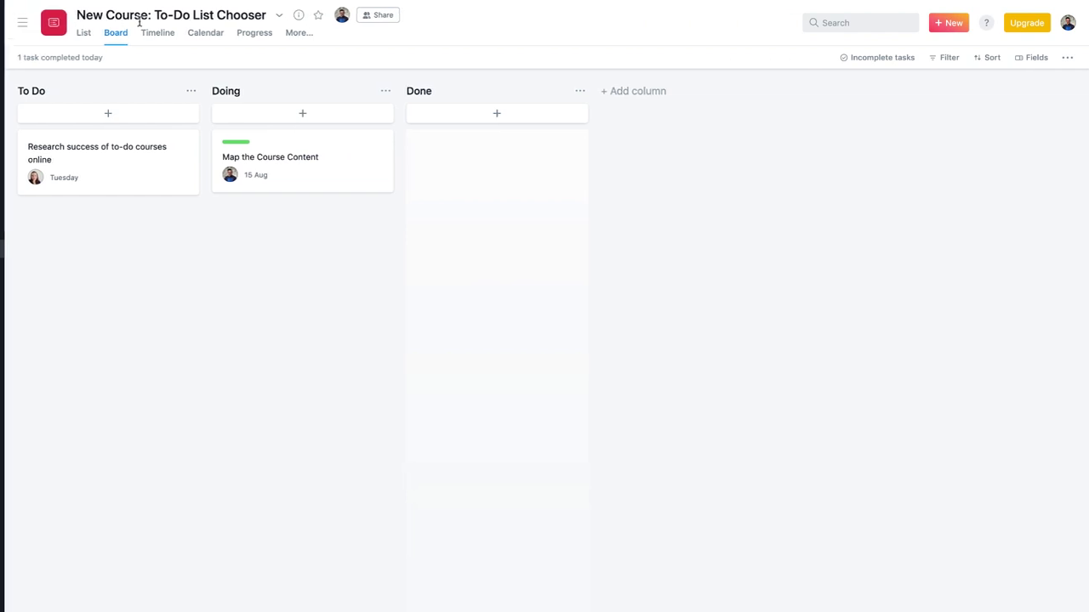
left_click(17, 27)
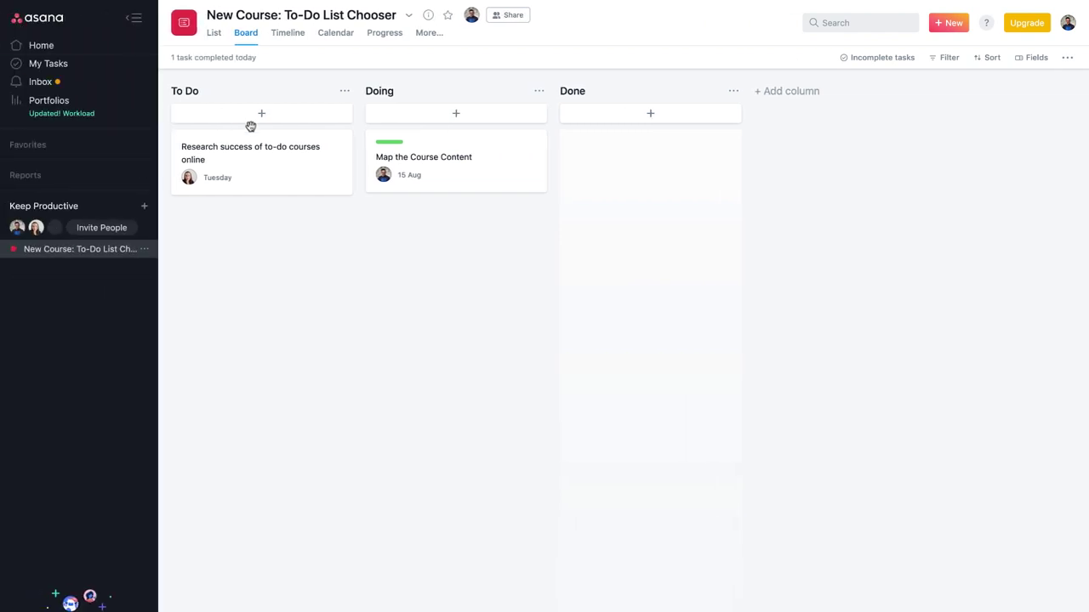
left_click(326, 38)
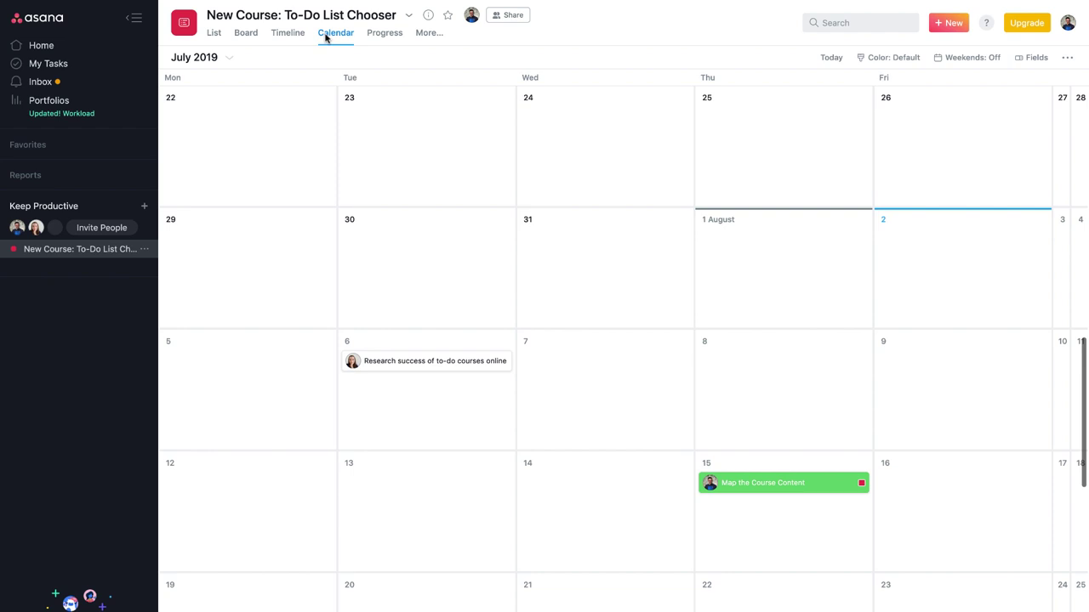
scroll(564, 326, "down", 2)
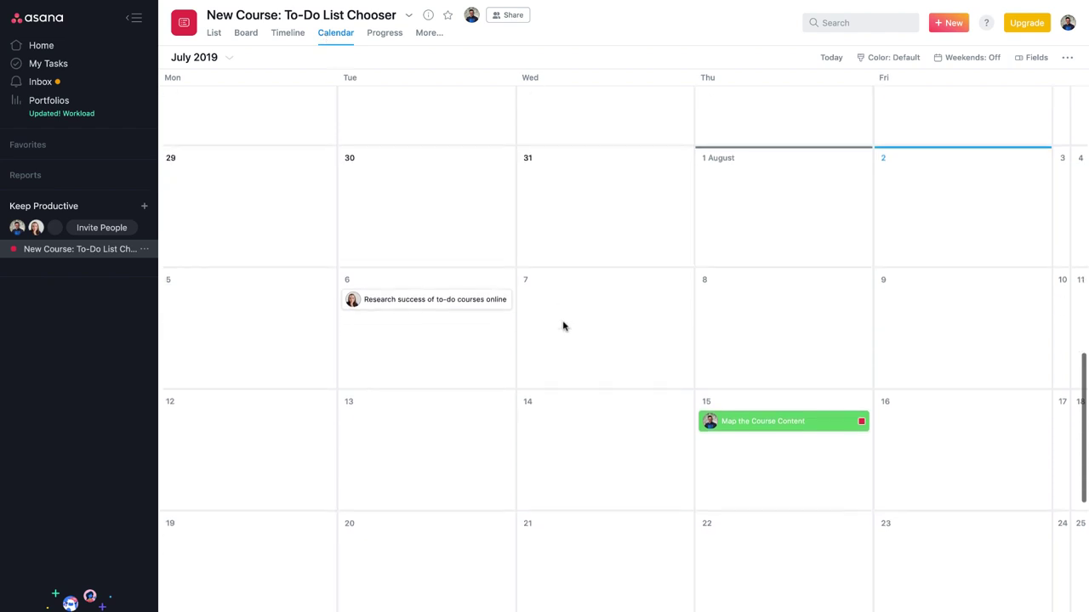
left_click(430, 303)
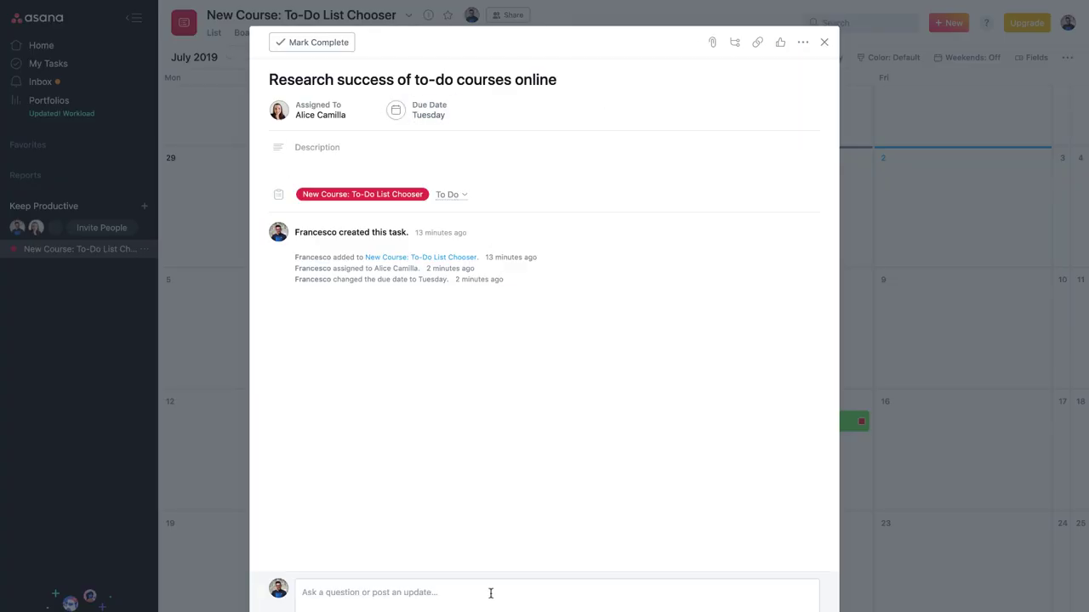
left_click(961, 401)
left_click(826, 426)
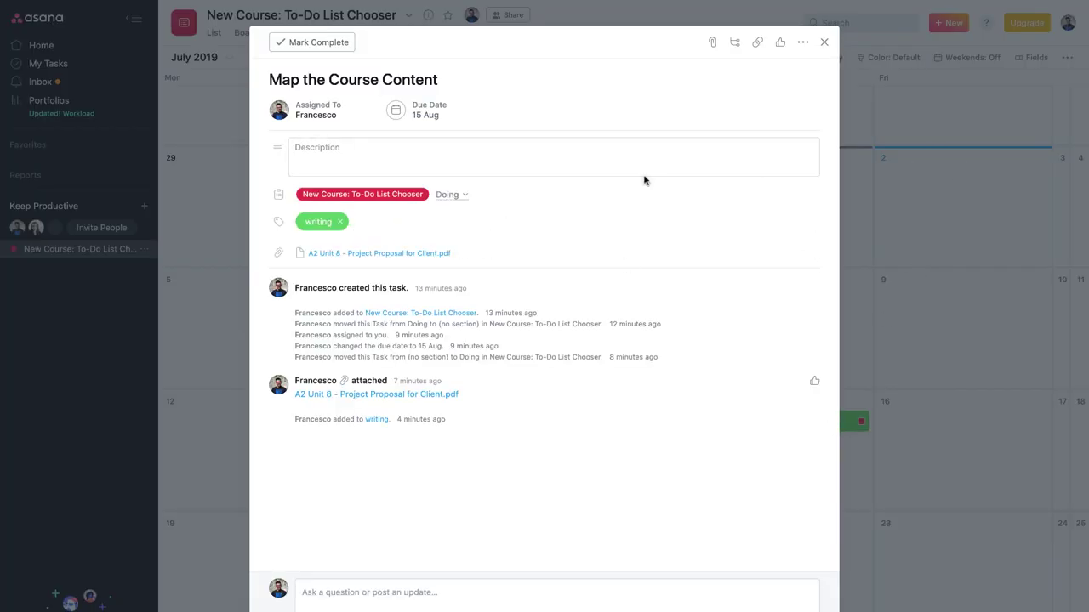
left_click(882, 272)
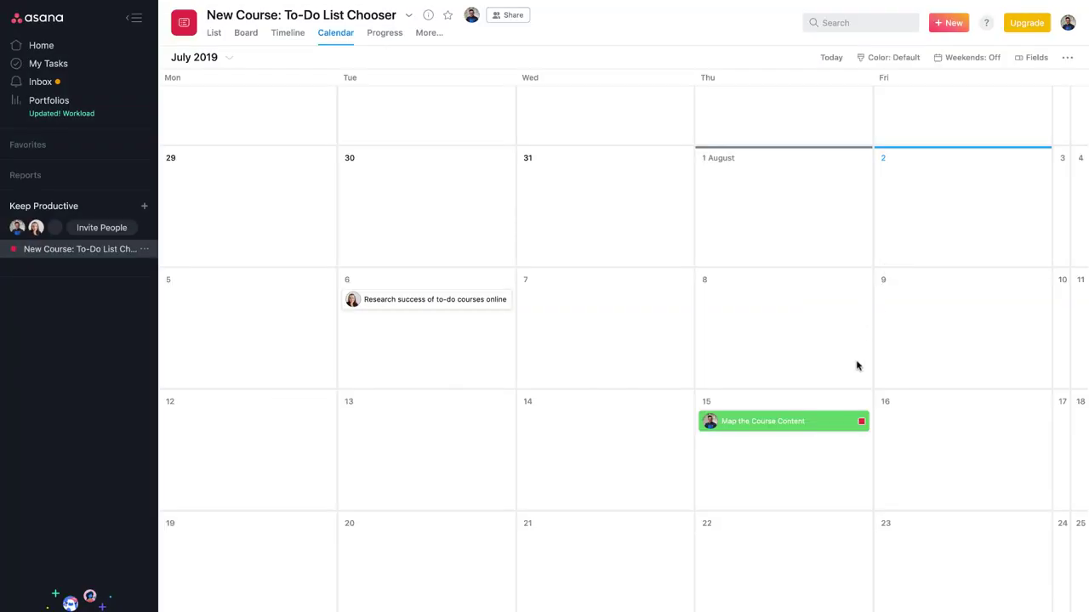
Step: Create a blue "online searches" tag on the "Research success of to-do courses online" task and close its details
left_click(459, 310)
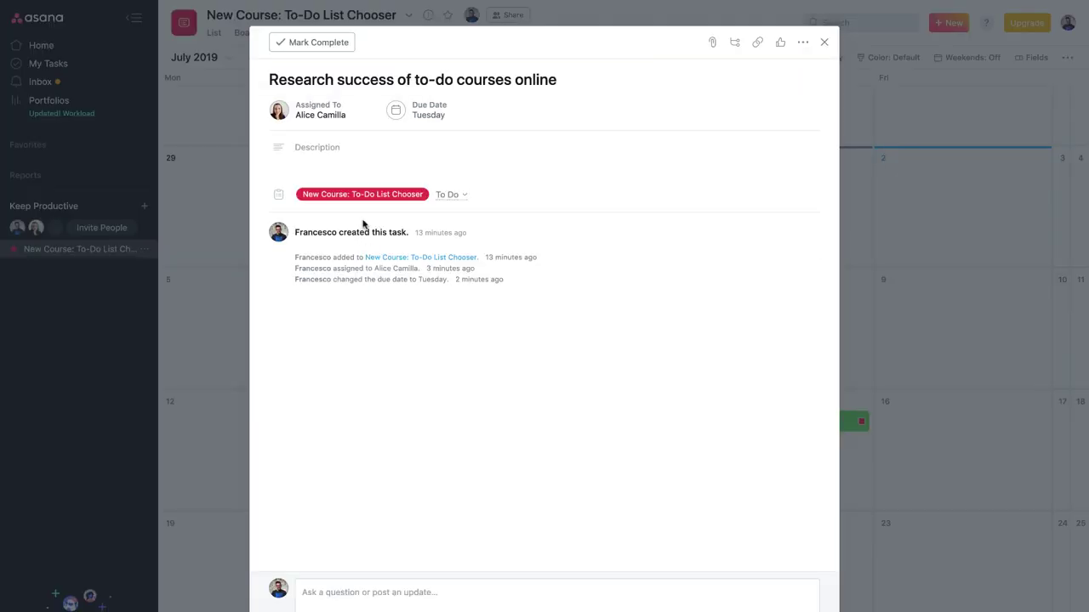
left_click(803, 41)
left_click(706, 144)
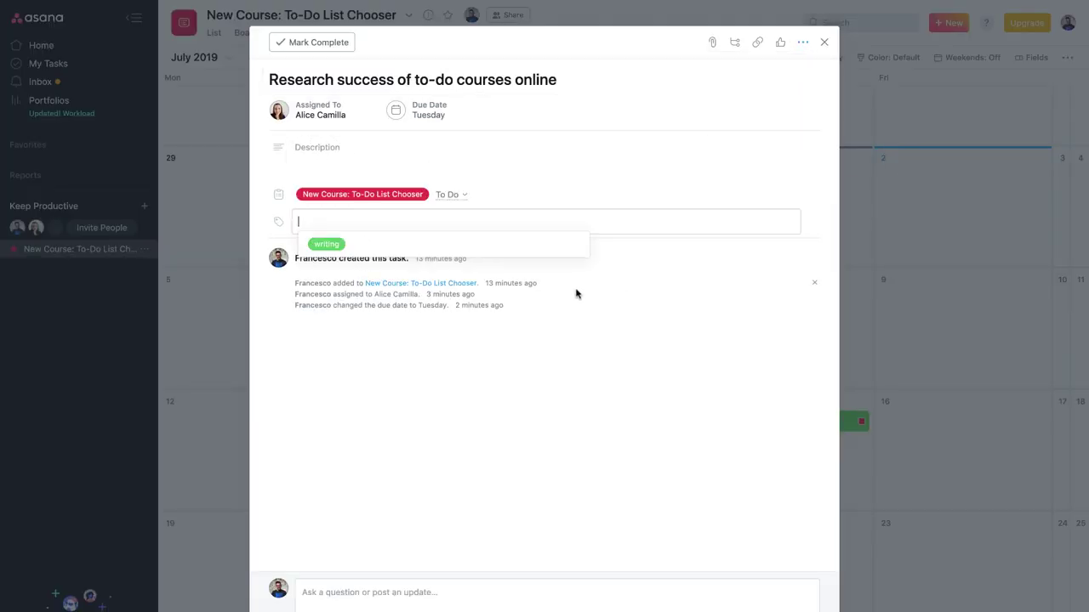
type("o")
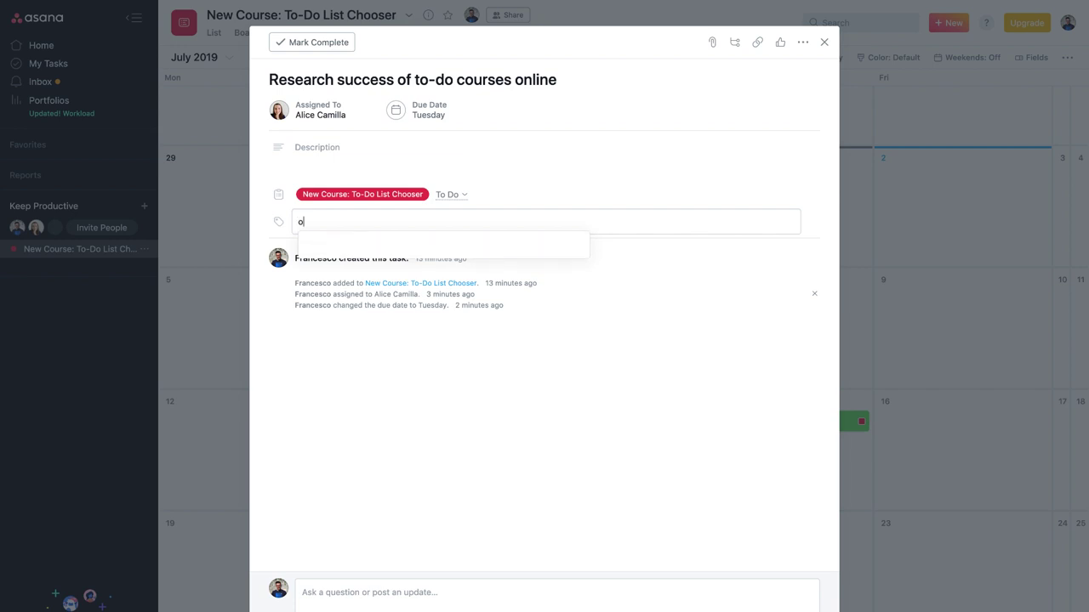
type("nline se")
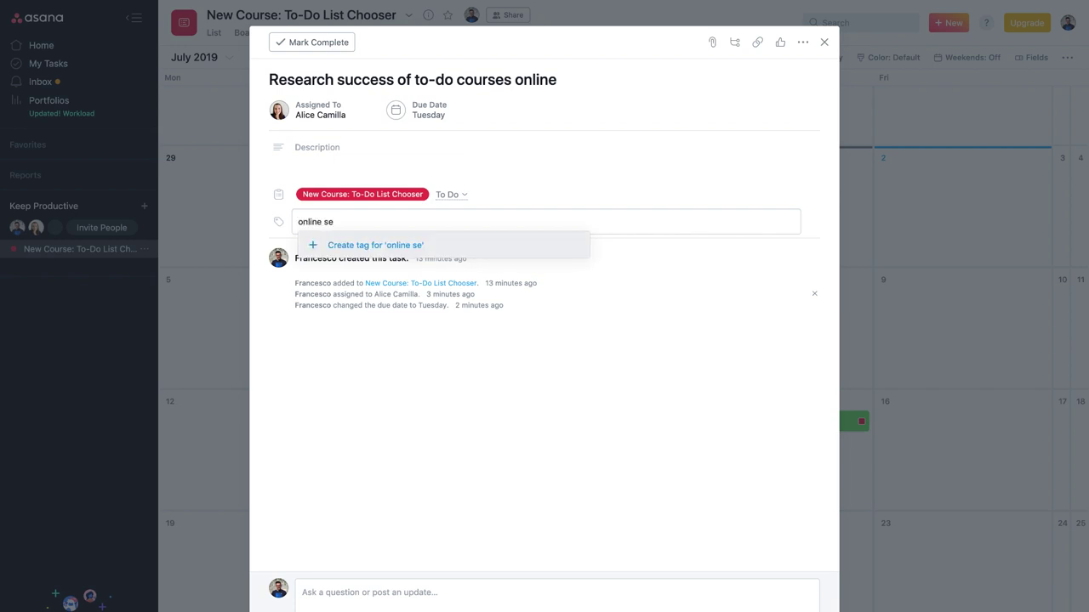
type("arches")
key("Return")
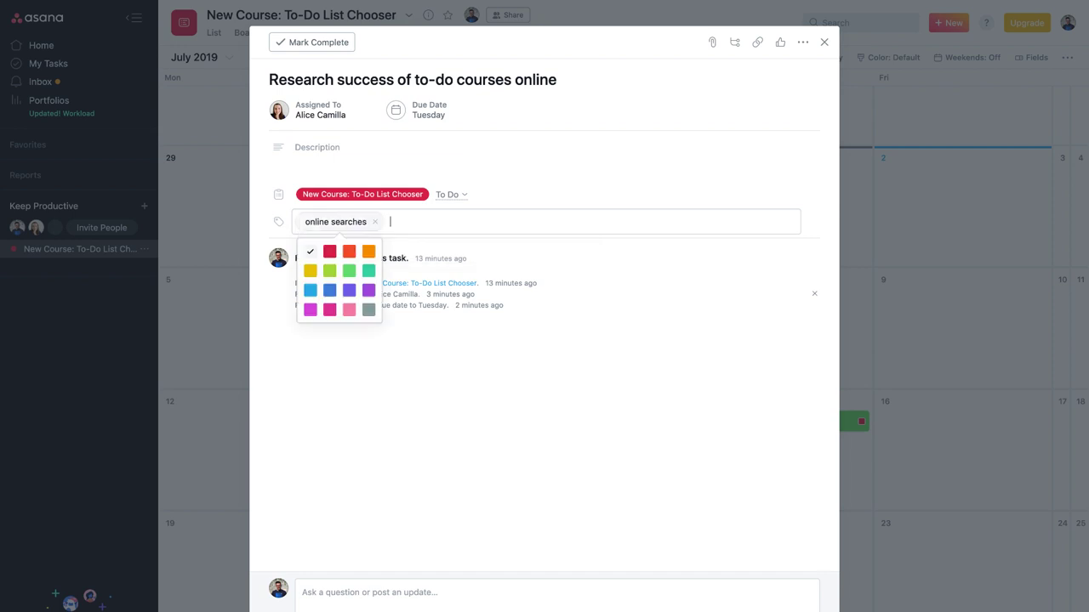
left_click(329, 290)
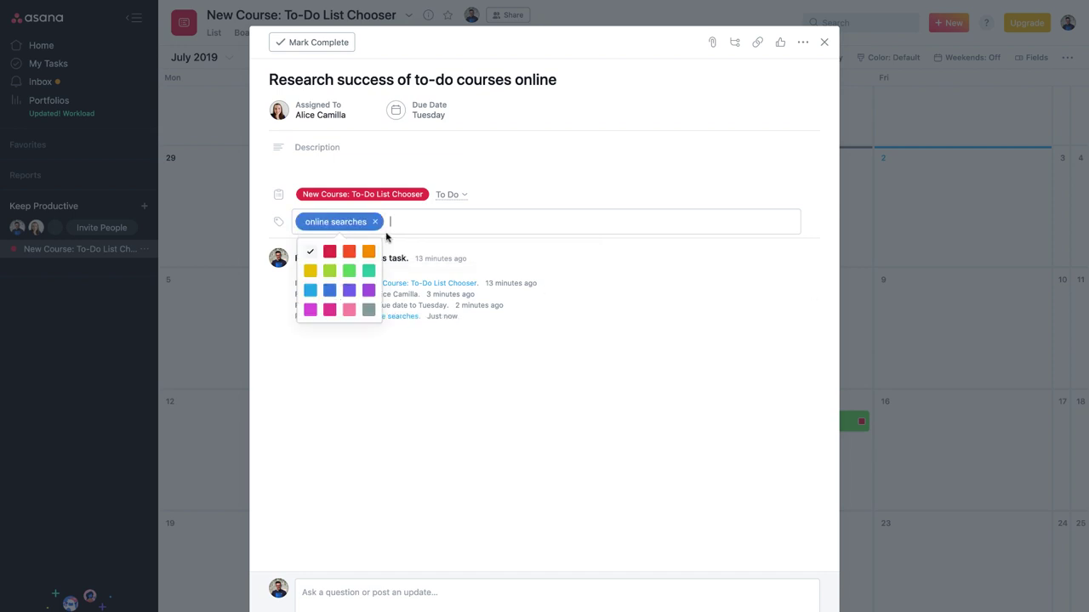
left_click(1013, 168)
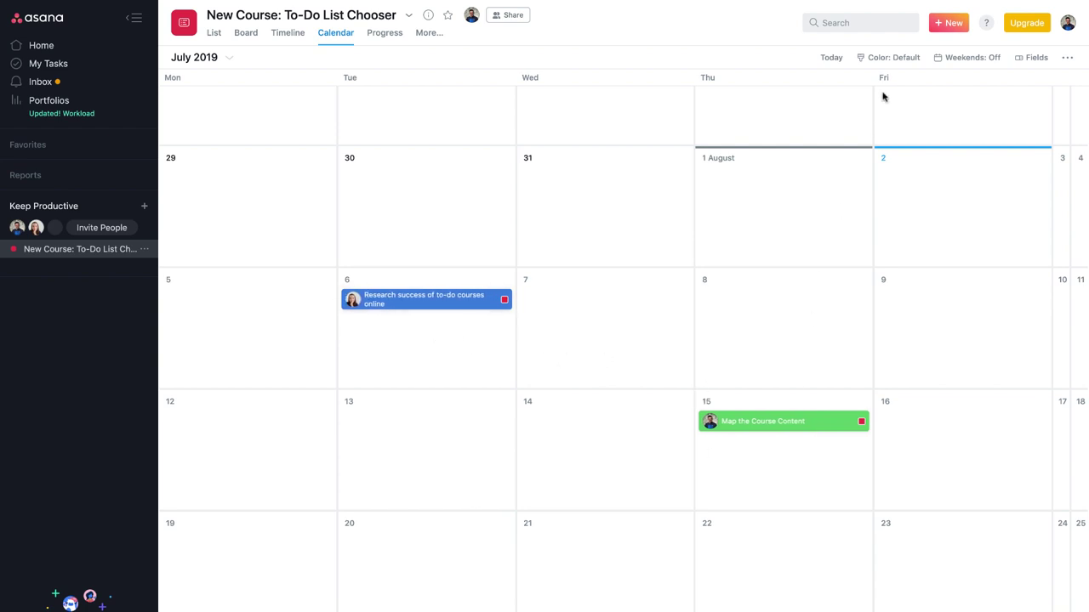
Step: Switch the calendar's task coloring to No Color and back to Asana Default
left_click(891, 61)
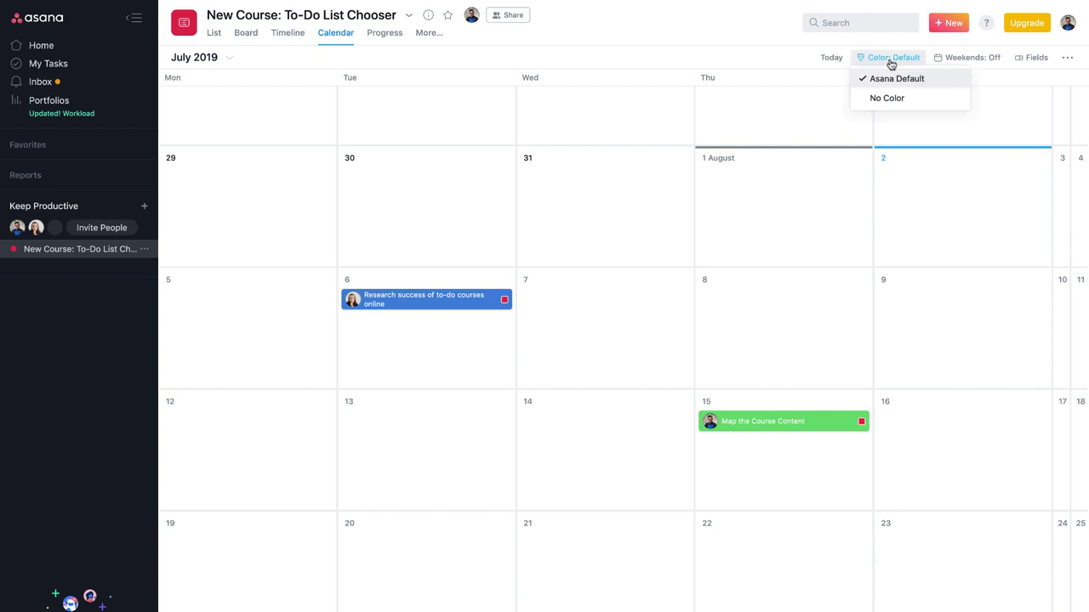
left_click(889, 100)
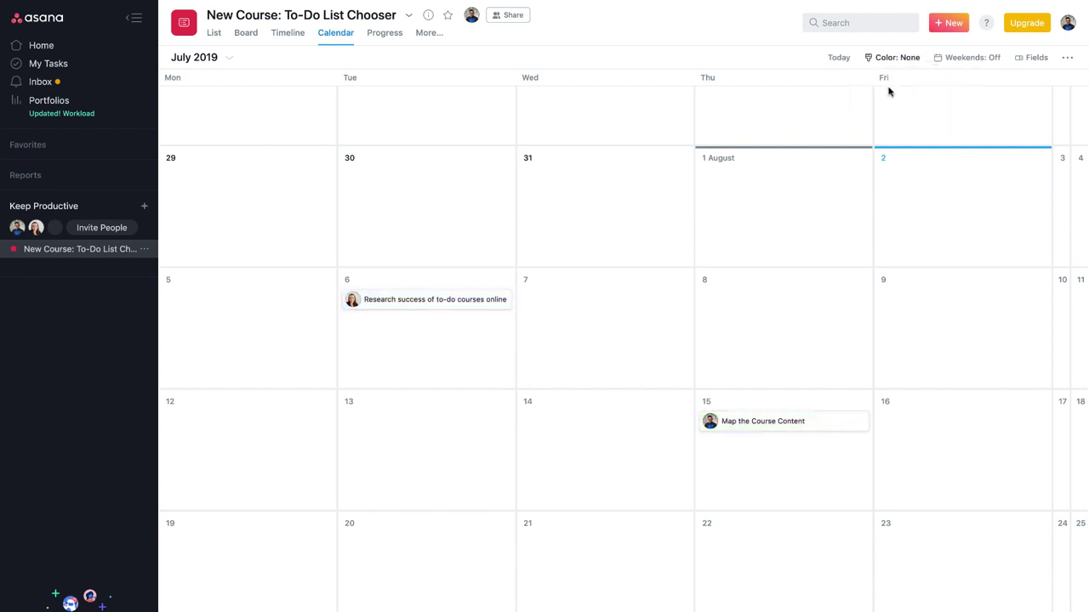
left_click(891, 61)
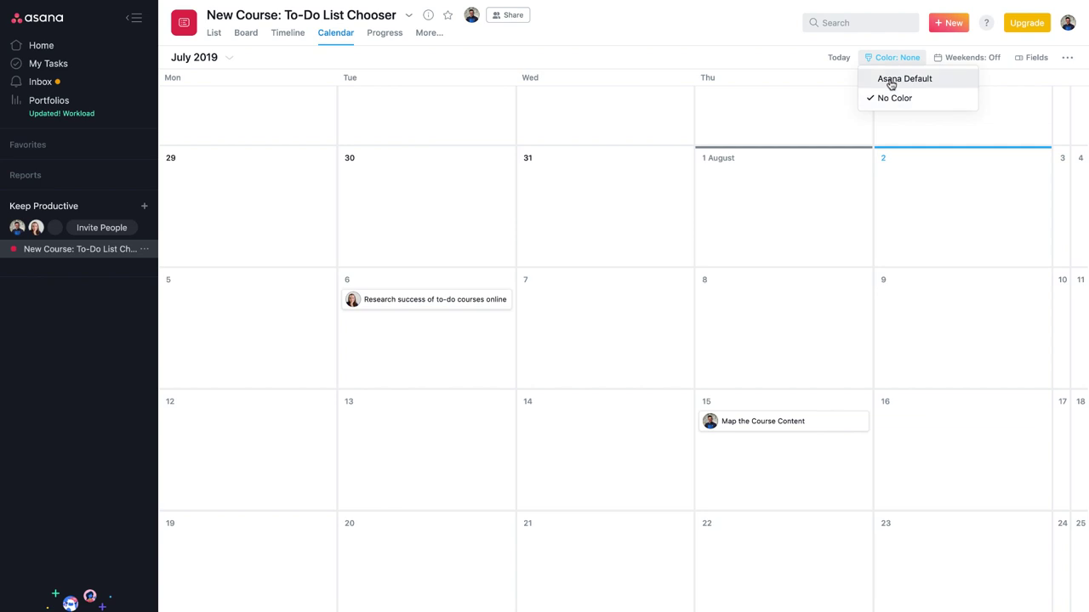
left_click(891, 81)
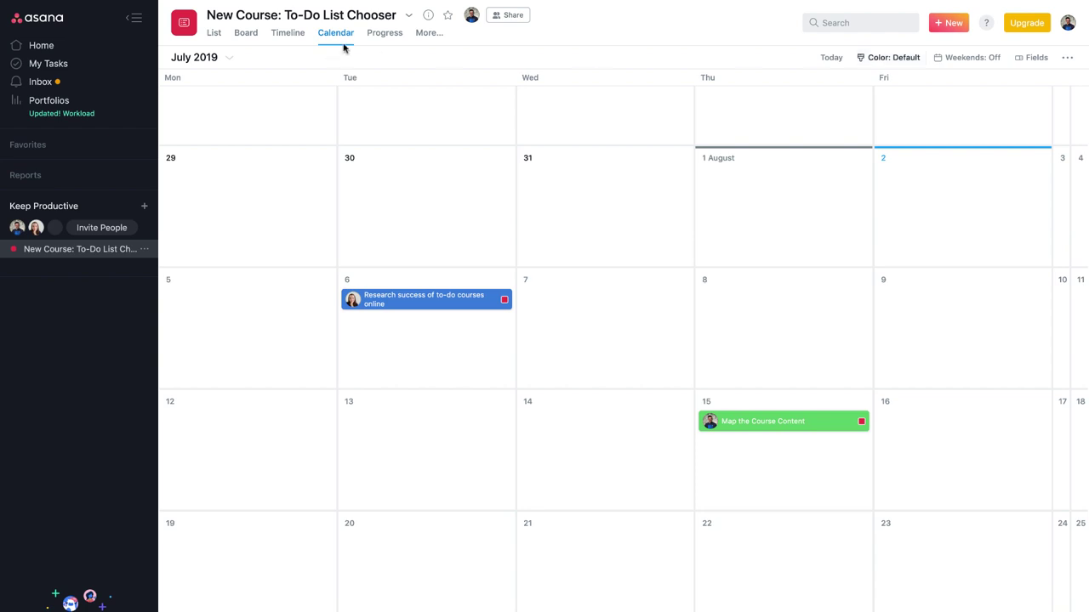
Step: Start a project conversation titled "What time do you think course should released?"
left_click(423, 38)
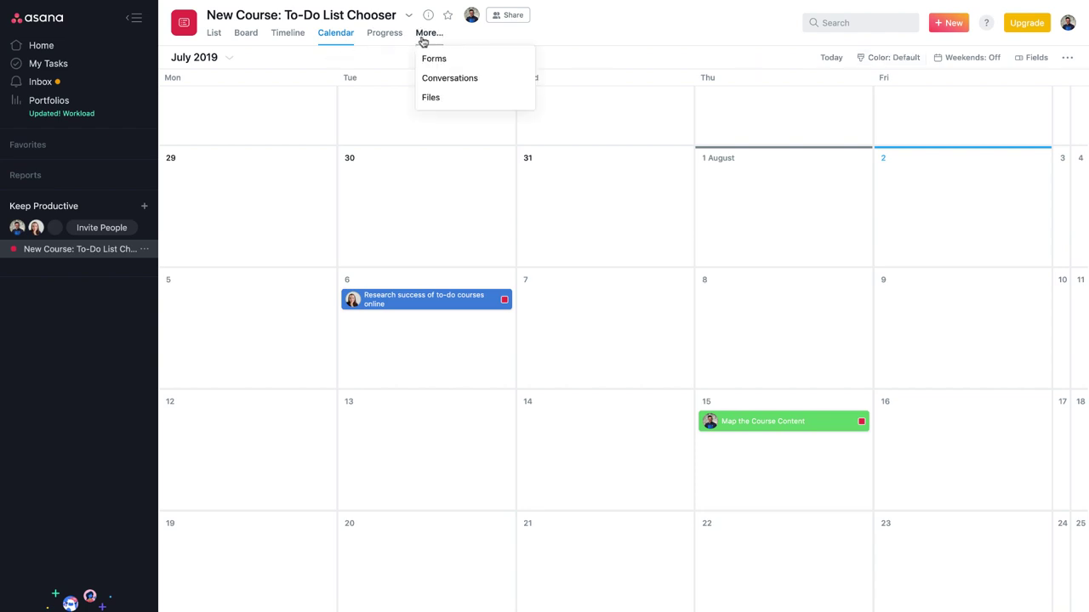
left_click(451, 79)
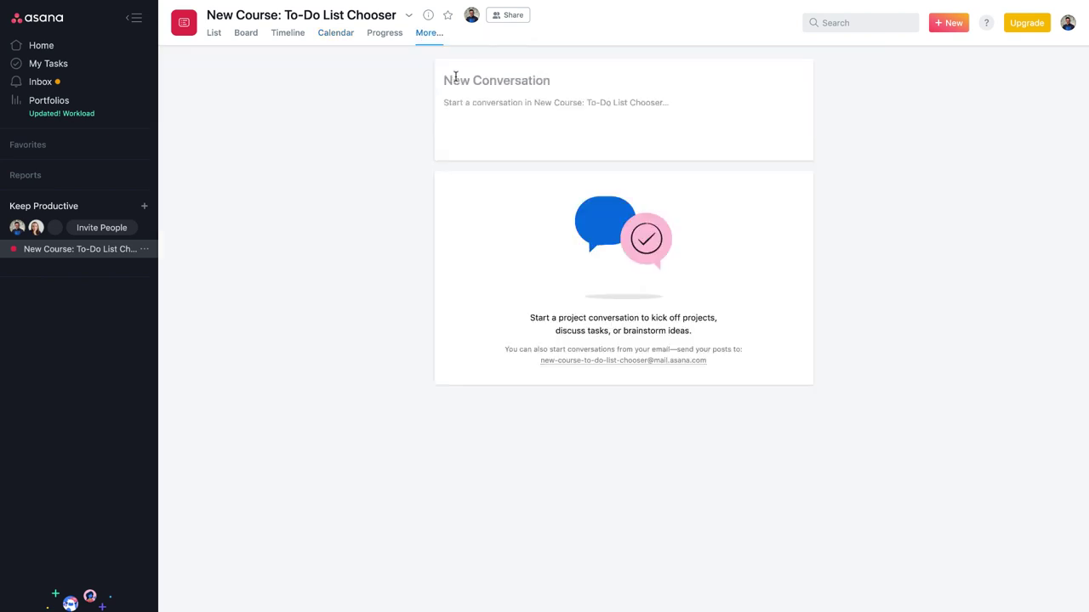
left_click(487, 80)
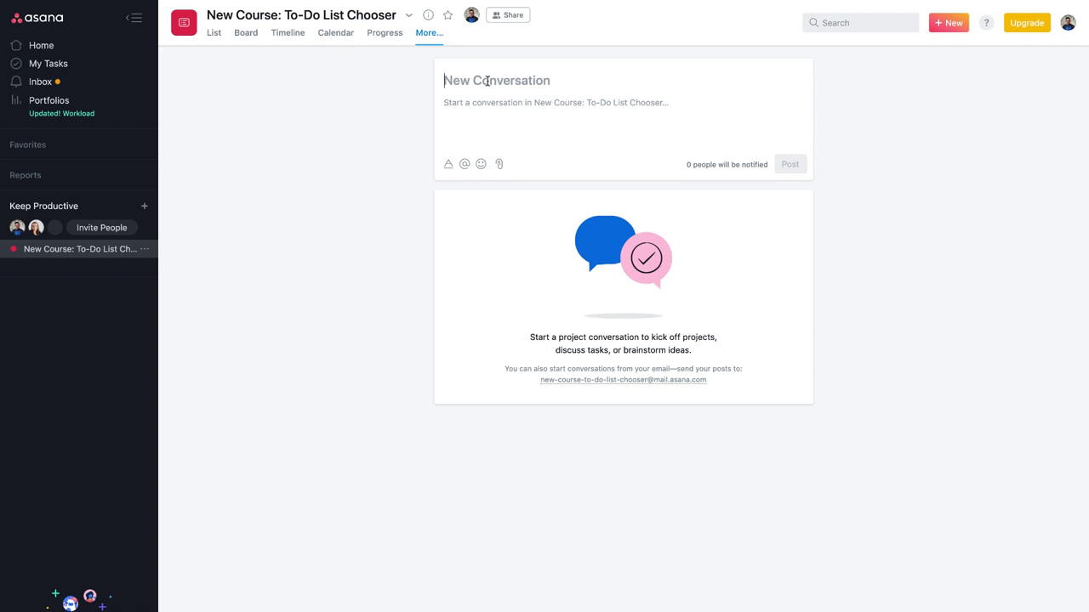
type("What time do ")
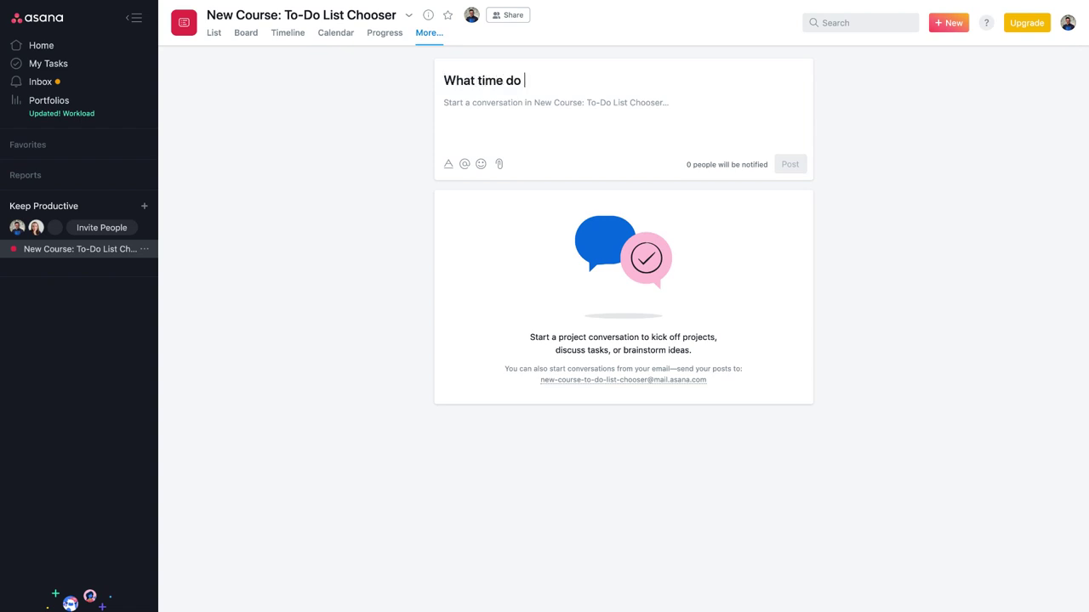
type("you think cours")
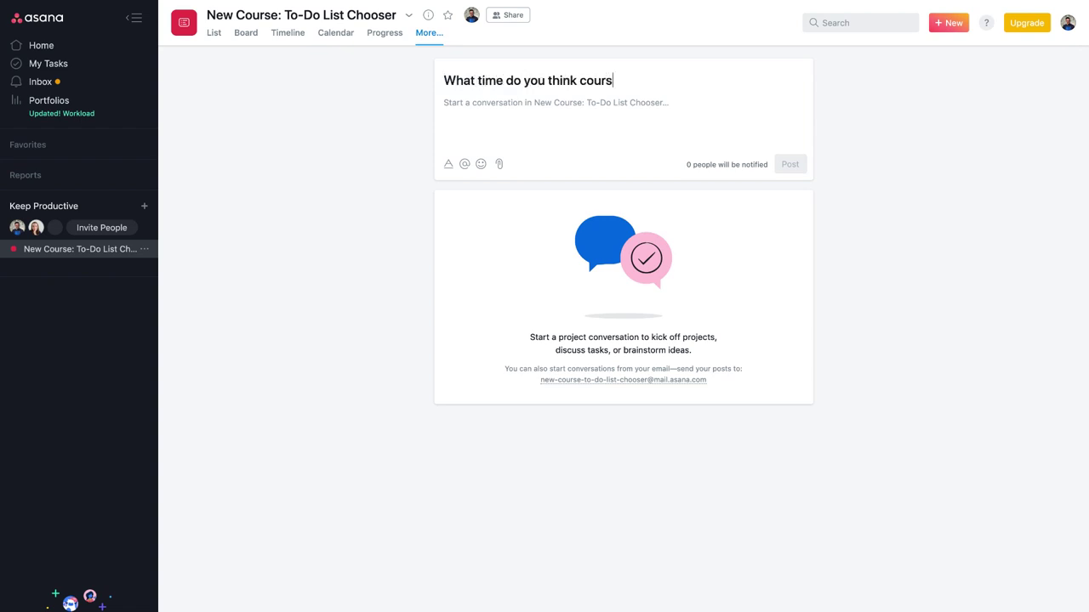
type("e should reelea")
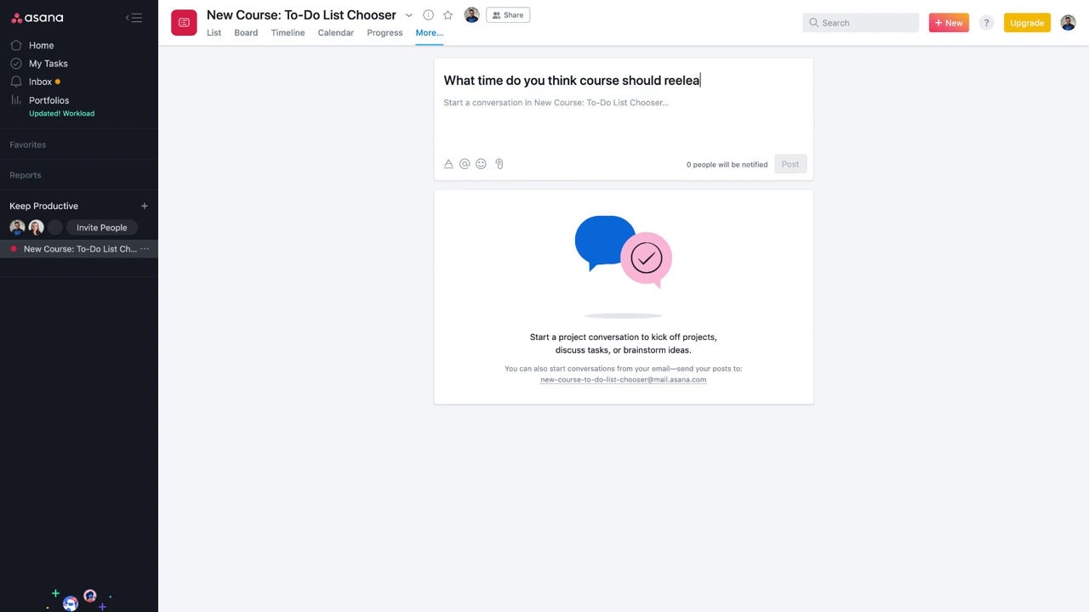
type("sed?")
key("BackSpace")
Step: Mention the teammate in the conversation body with "what are thoughts?" and a grinning emoji, and post it
left_click(511, 112)
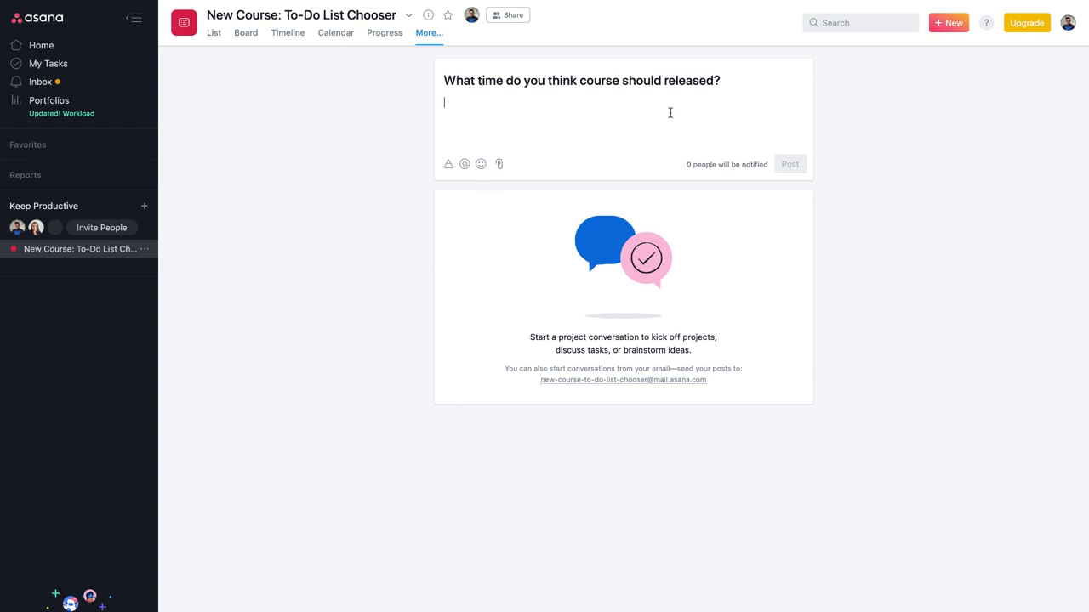
type("@alice")
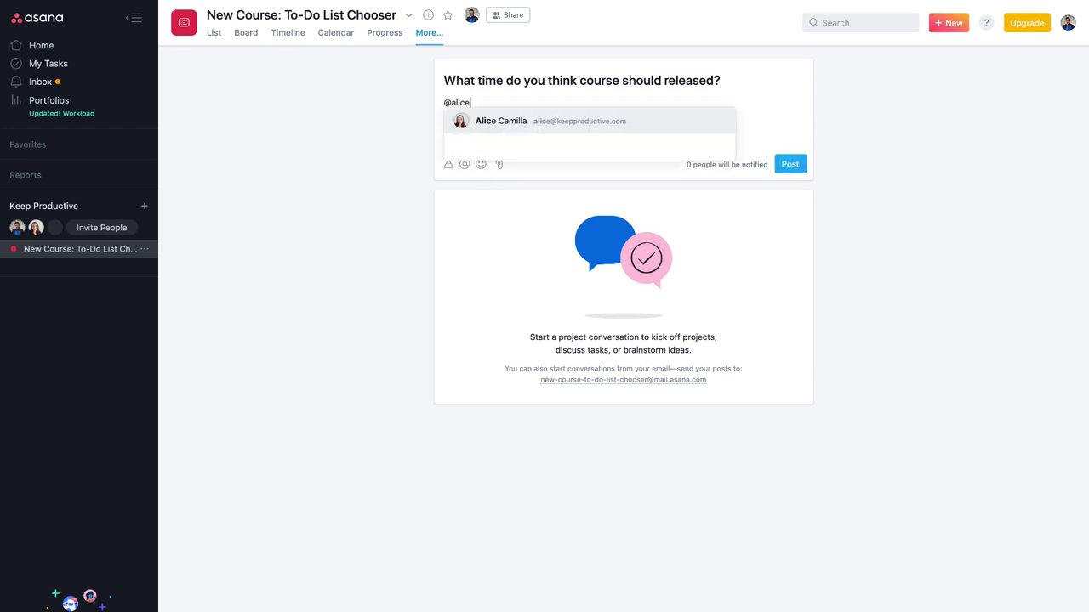
key("Return")
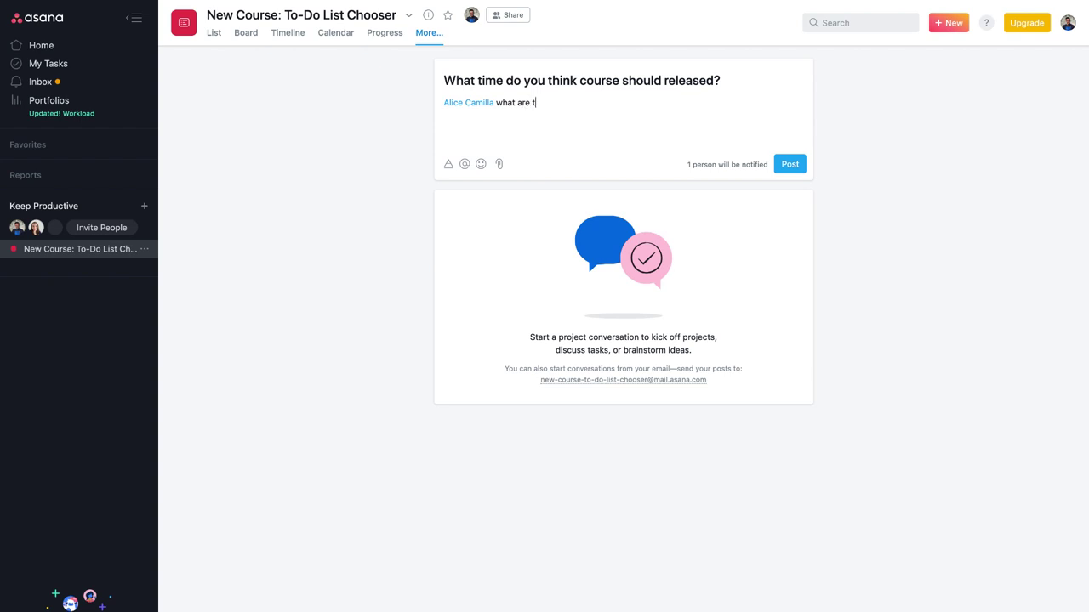
type("what are thoguh")
mouse_move(448, 164)
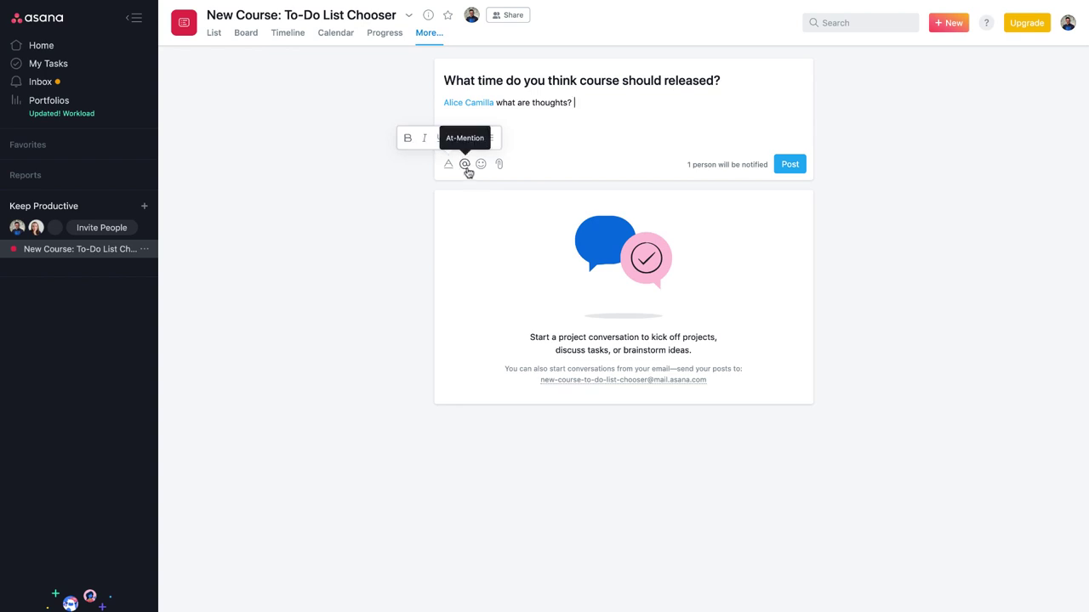
left_click(480, 164)
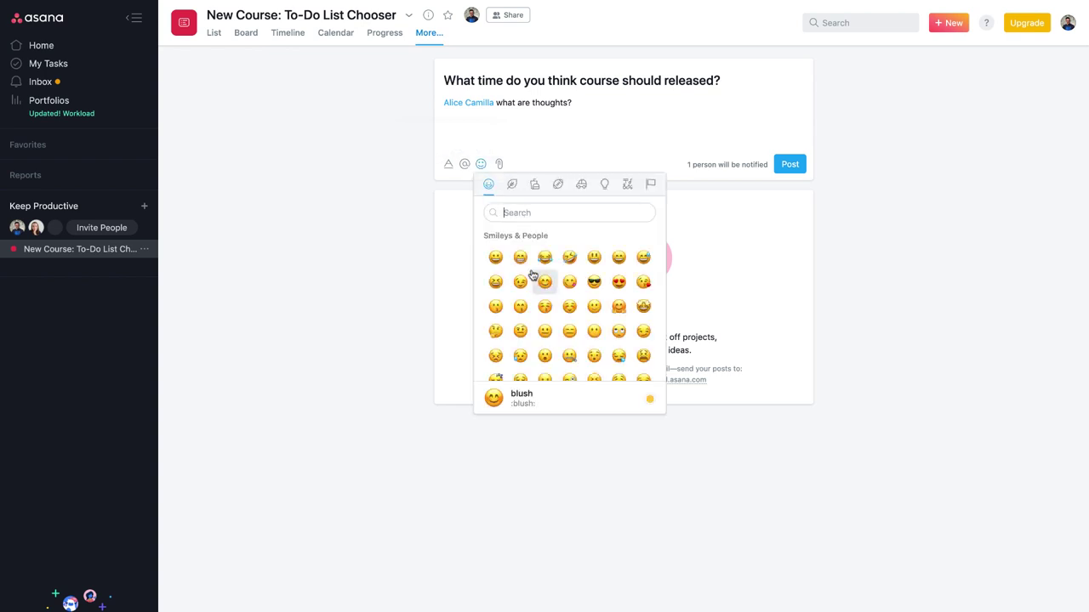
left_click(522, 269)
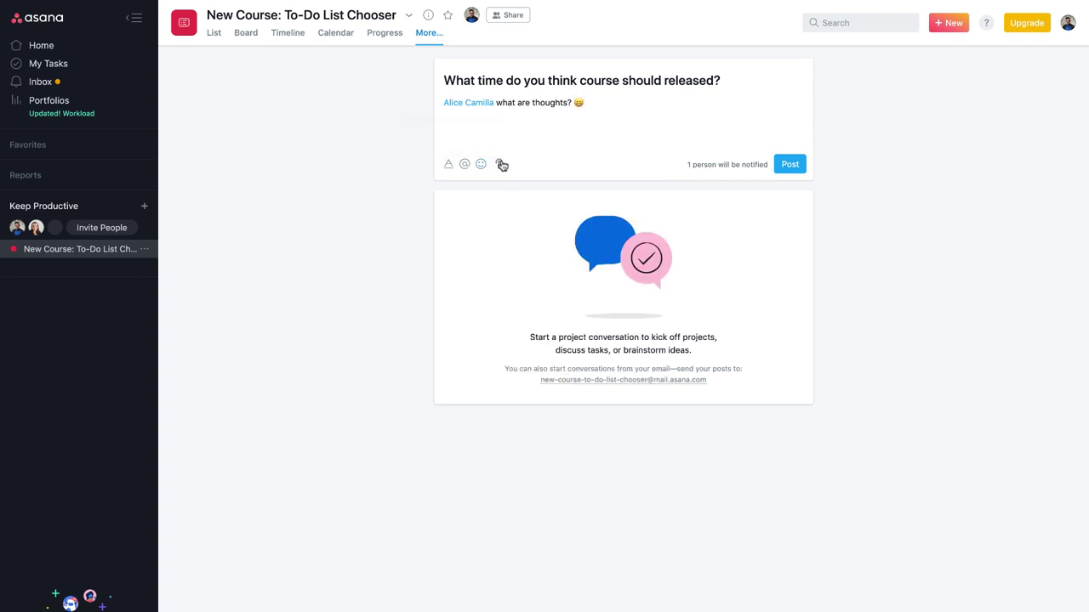
left_click(790, 165)
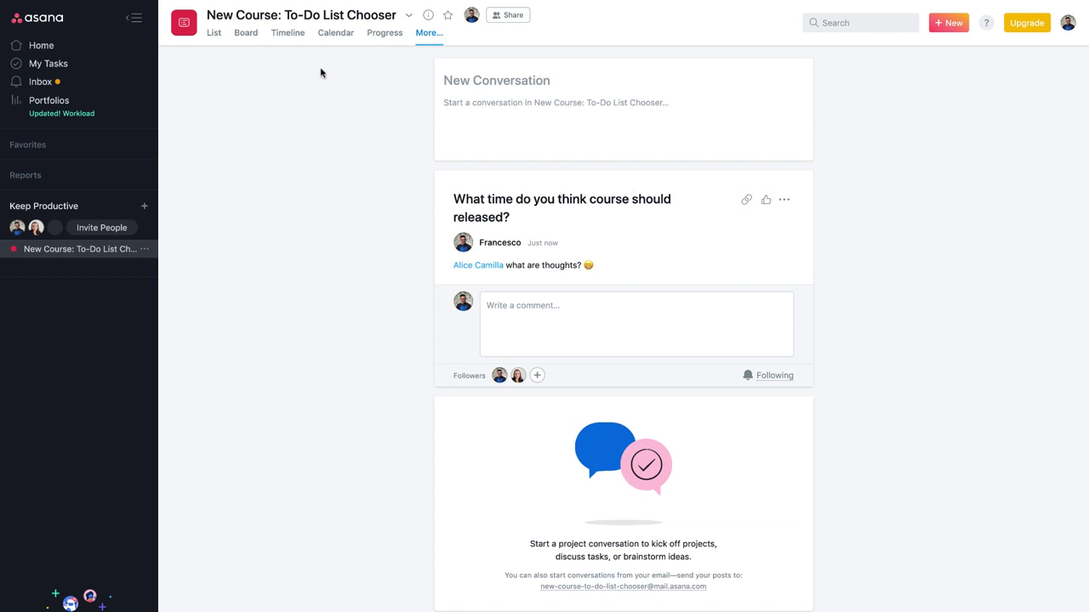
Step: View the Keep Productive team's conversations and return to the team overview
left_click(70, 208)
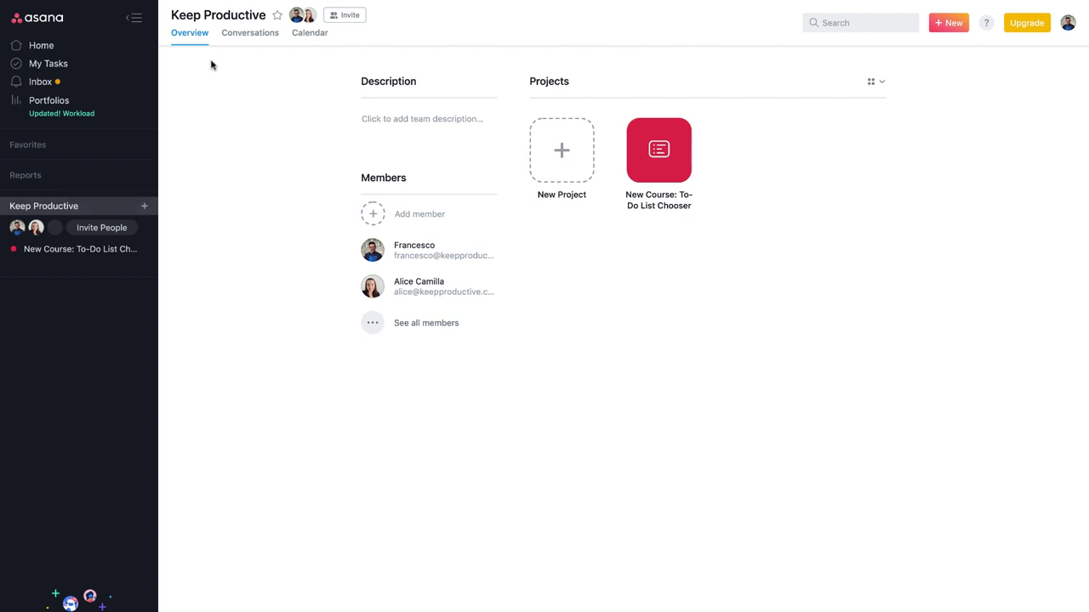
left_click(238, 39)
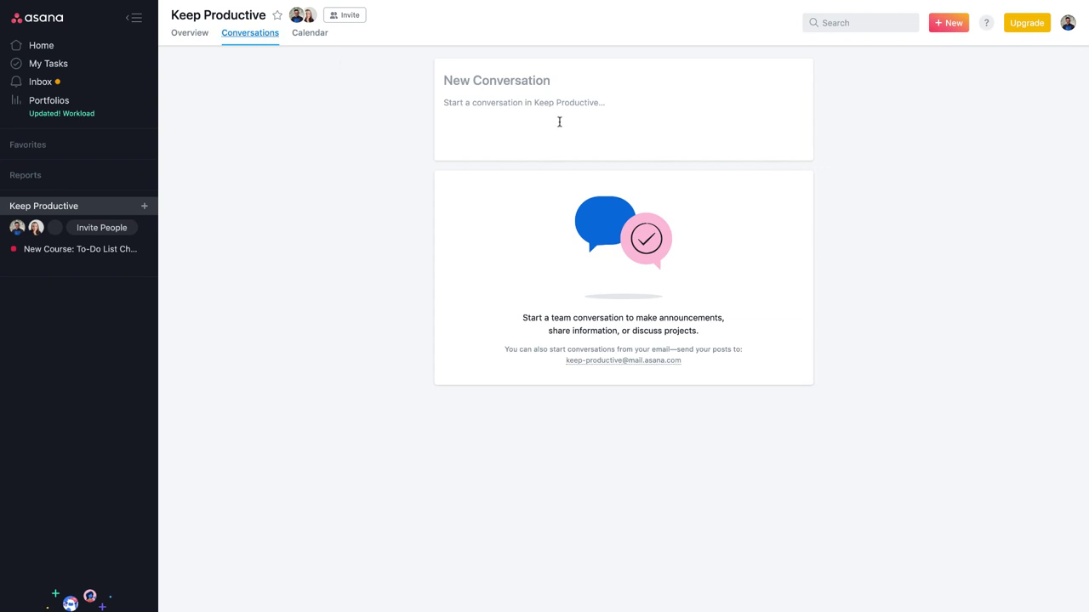
left_click(179, 35)
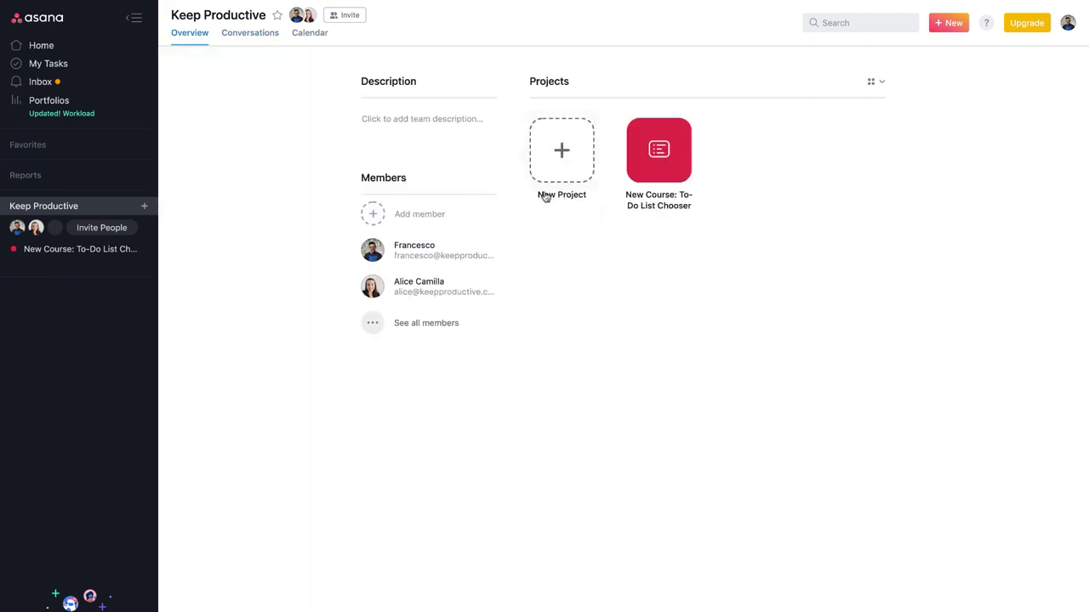
Step: Reopen the New Course: To-Do List Chooser project's conversations and check the options available for the posted conversation
left_click(655, 143)
left_click(426, 36)
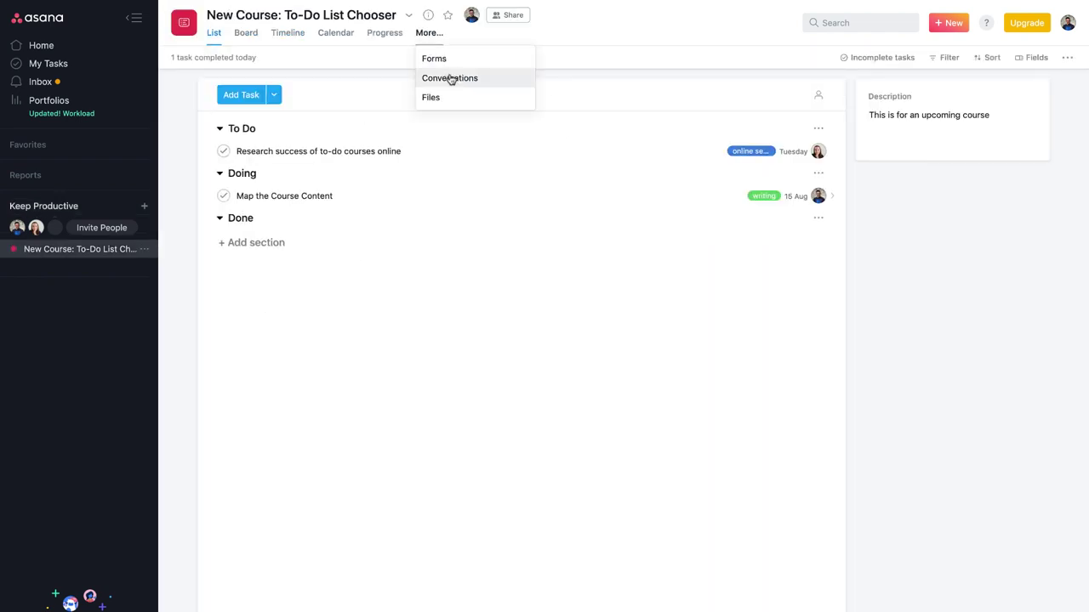
left_click(451, 77)
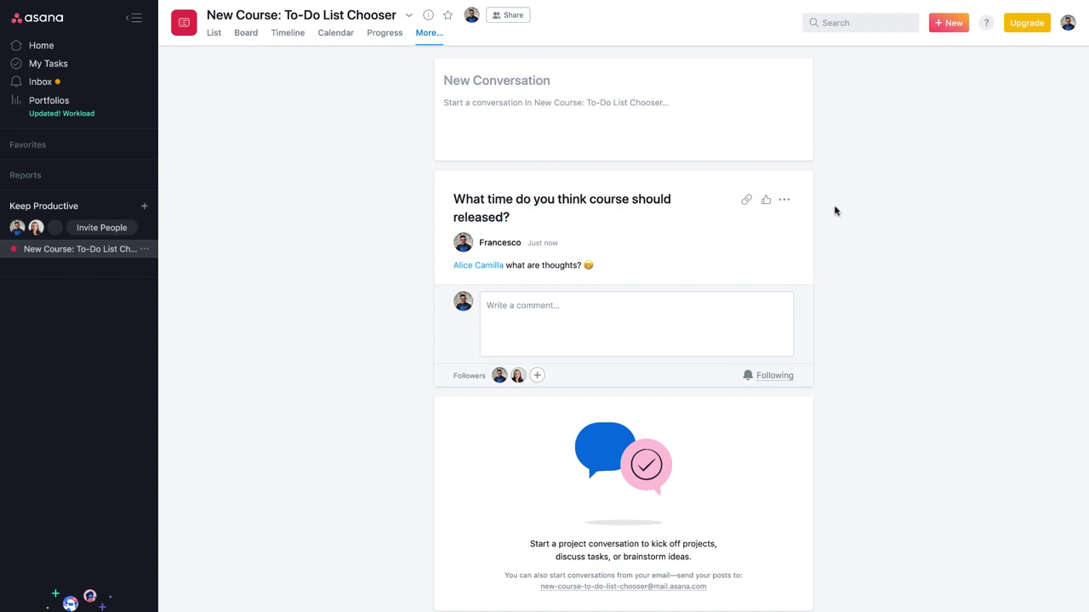
left_click(787, 203)
left_click(846, 161)
Step: Look through the Keep Productive team's conversations and its calendar of upcoming tasks, ending at the team overview
left_click(49, 210)
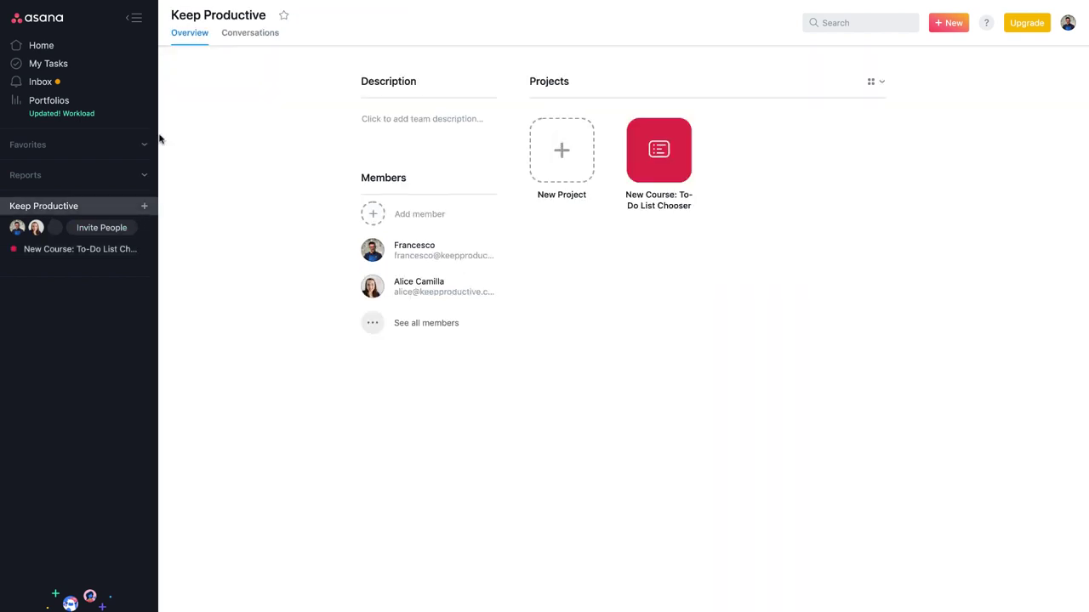
left_click(269, 34)
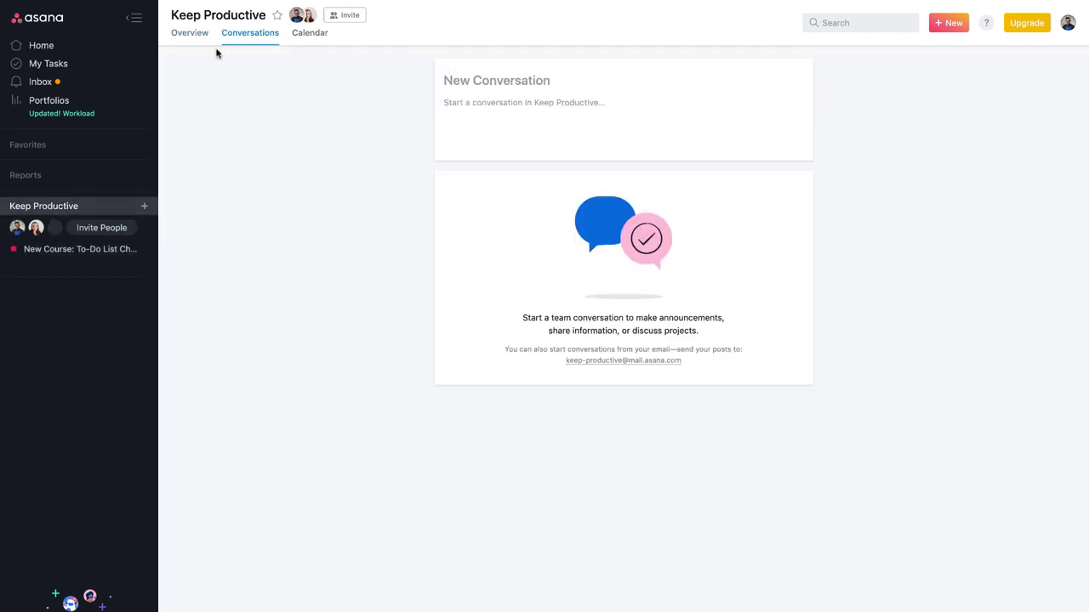
left_click(317, 39)
scroll(554, 342, "down", 1)
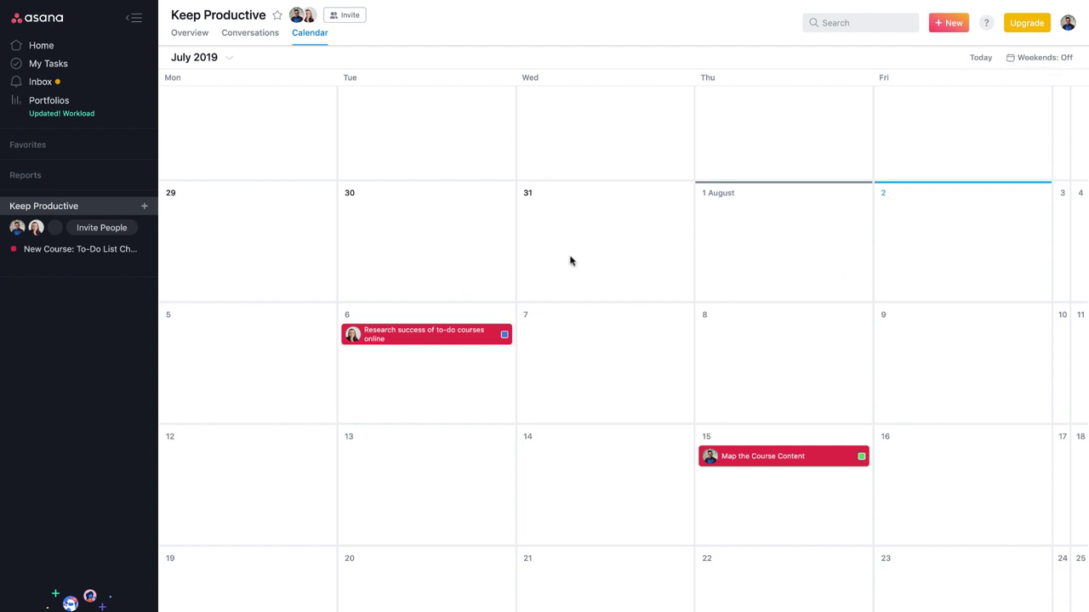
left_click(188, 35)
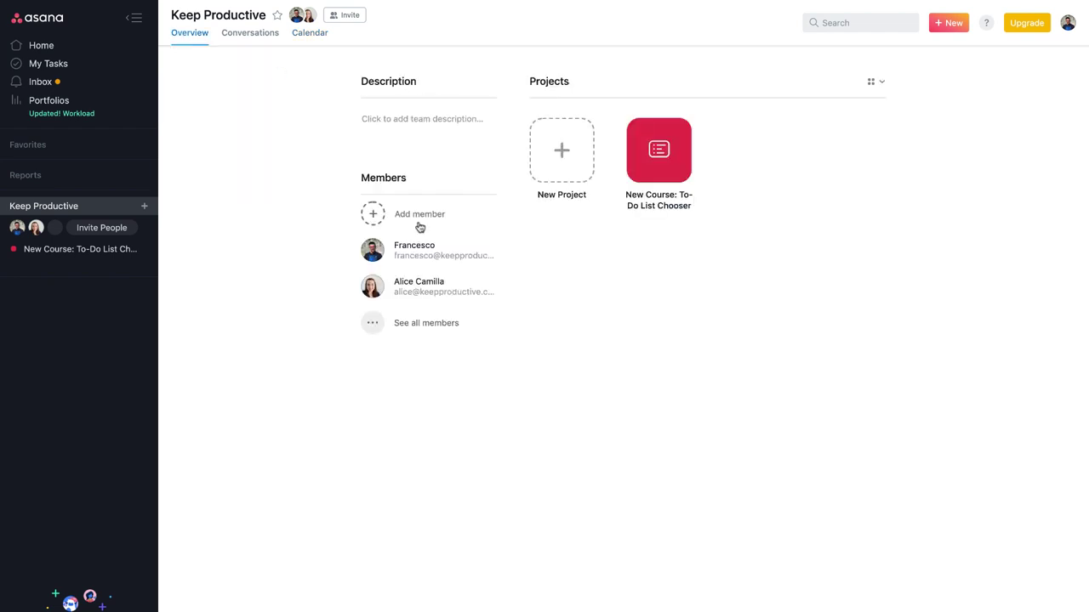
Step: View the course project's files, preview the attached "A2 Unit 8 - Project Proposal for Client.pdf" and return to the project
left_click(662, 147)
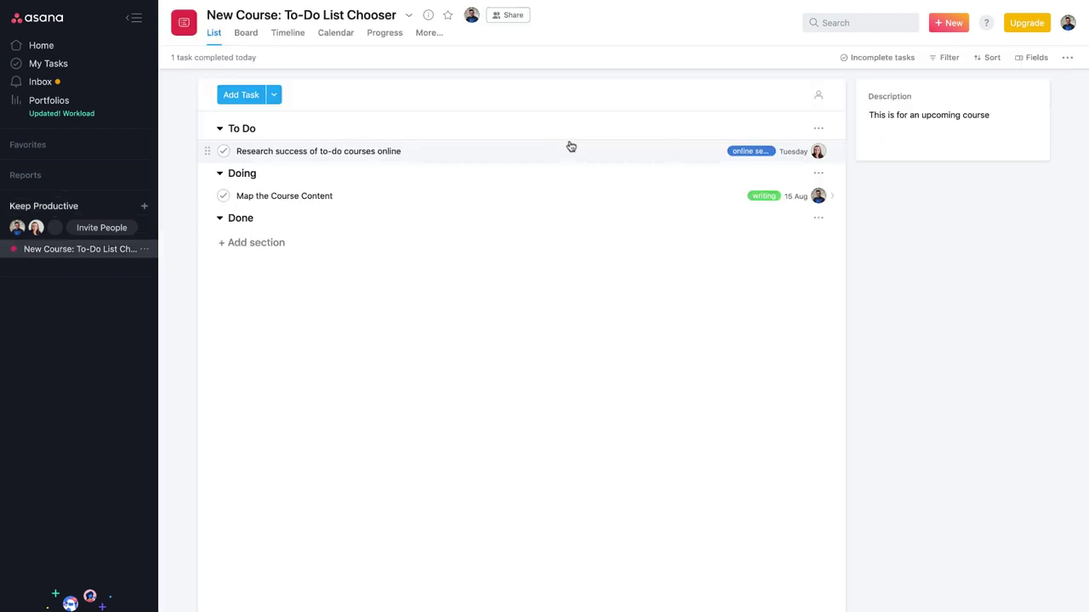
left_click(429, 34)
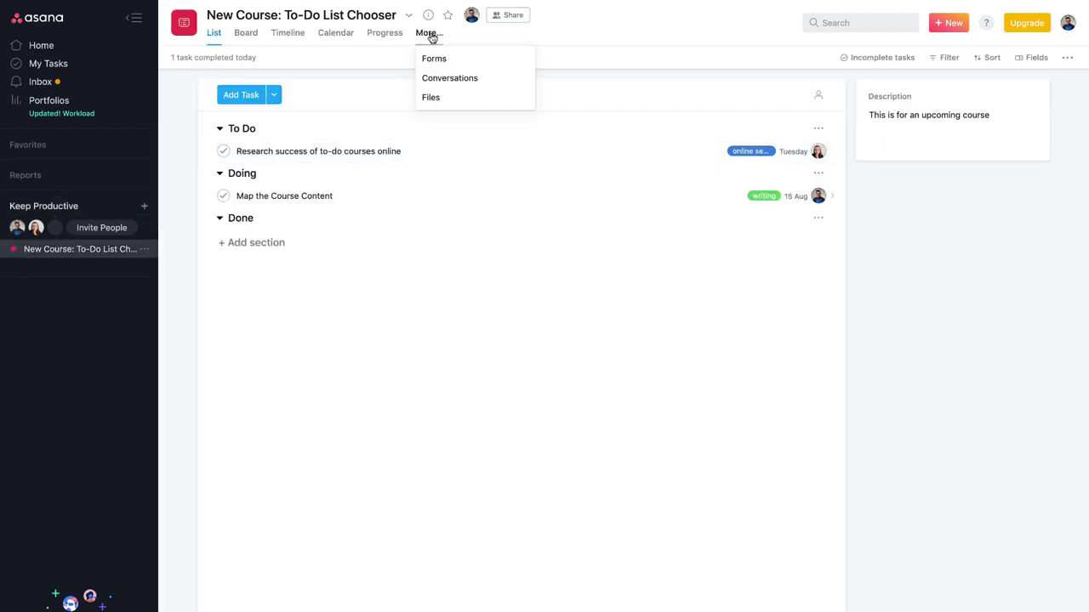
left_click(456, 99)
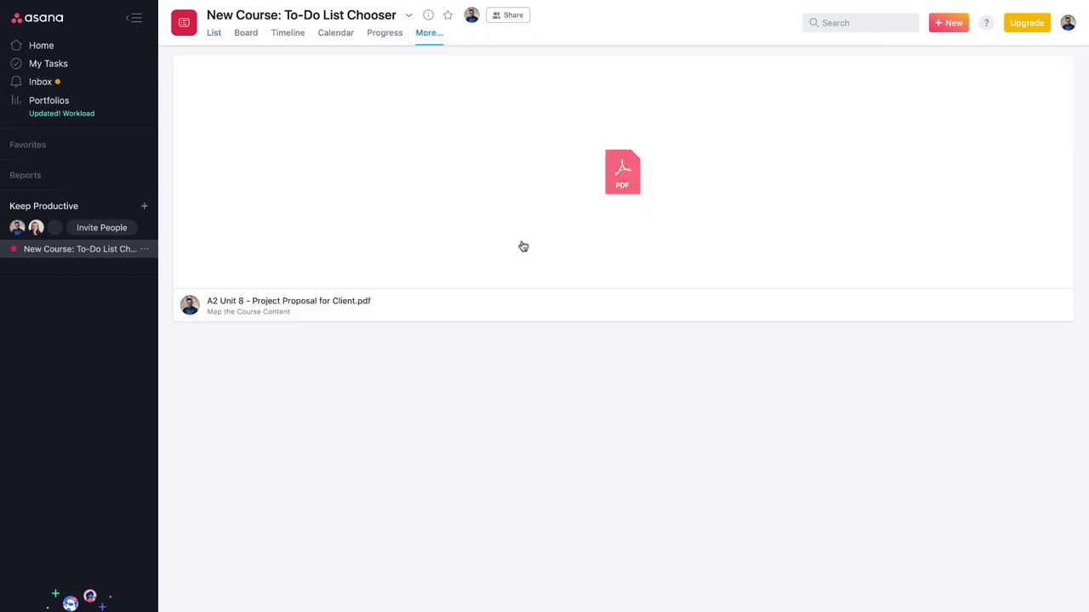
left_click(730, 168)
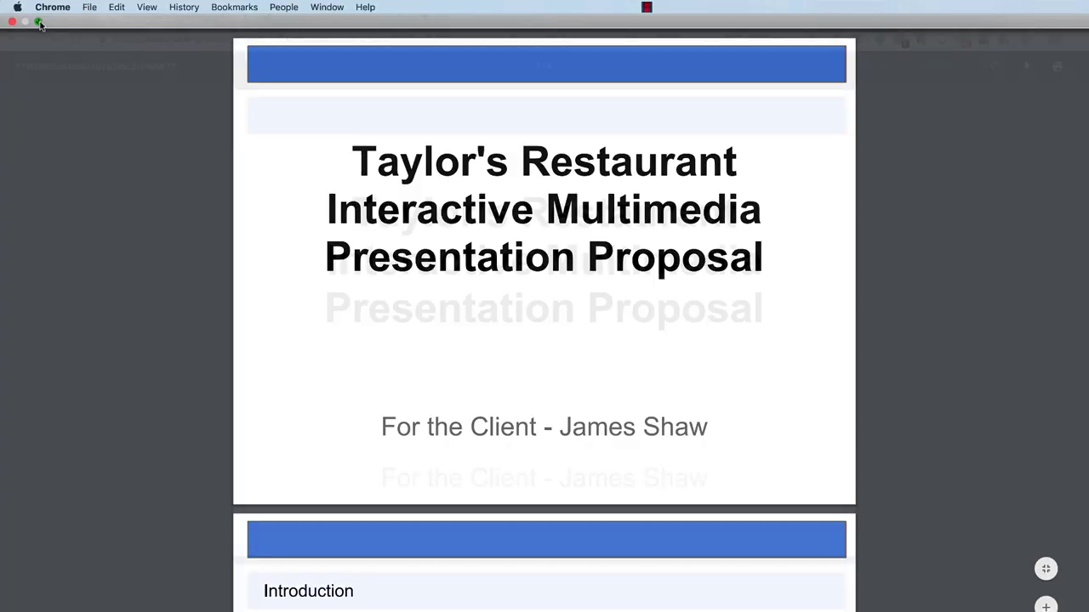
left_click(38, 20)
left_click(62, 15)
left_click(38, 16)
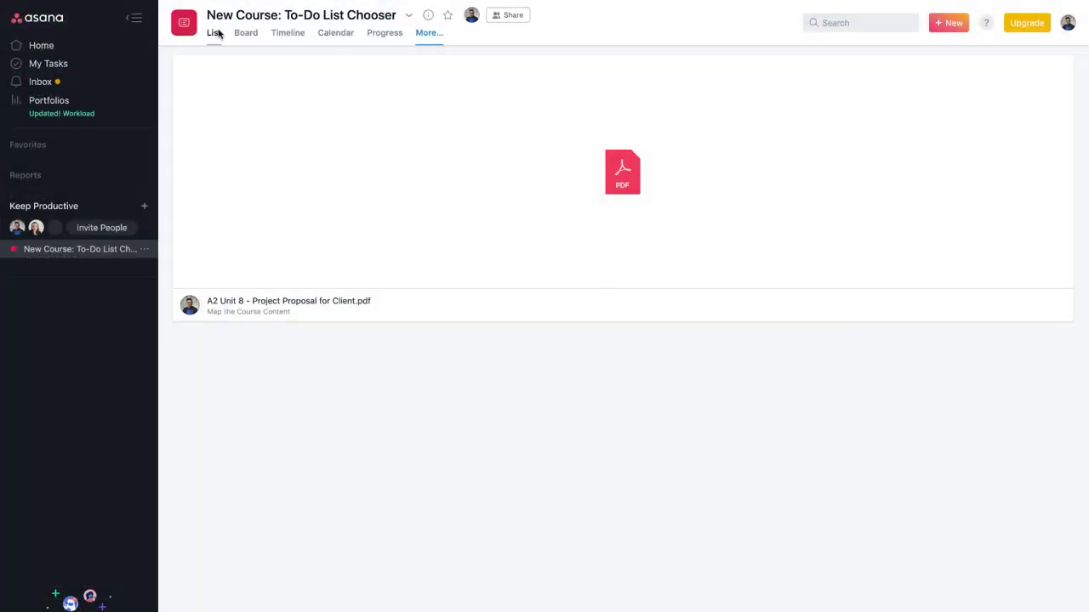
Step: Show all completed tasks in the project's list view and switch back to incomplete tasks
left_click(215, 34)
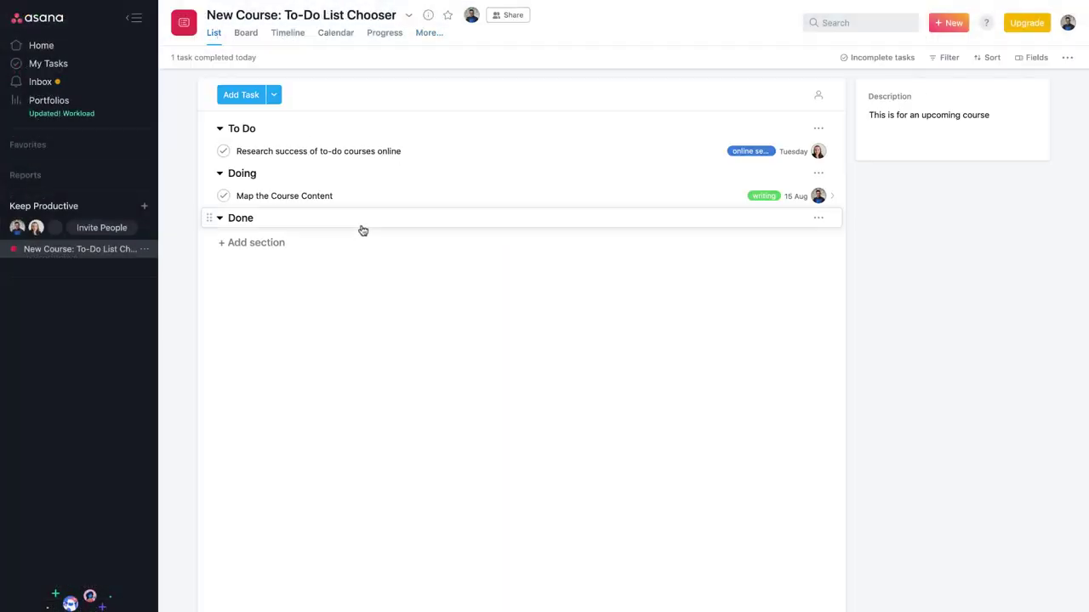
left_click(220, 219)
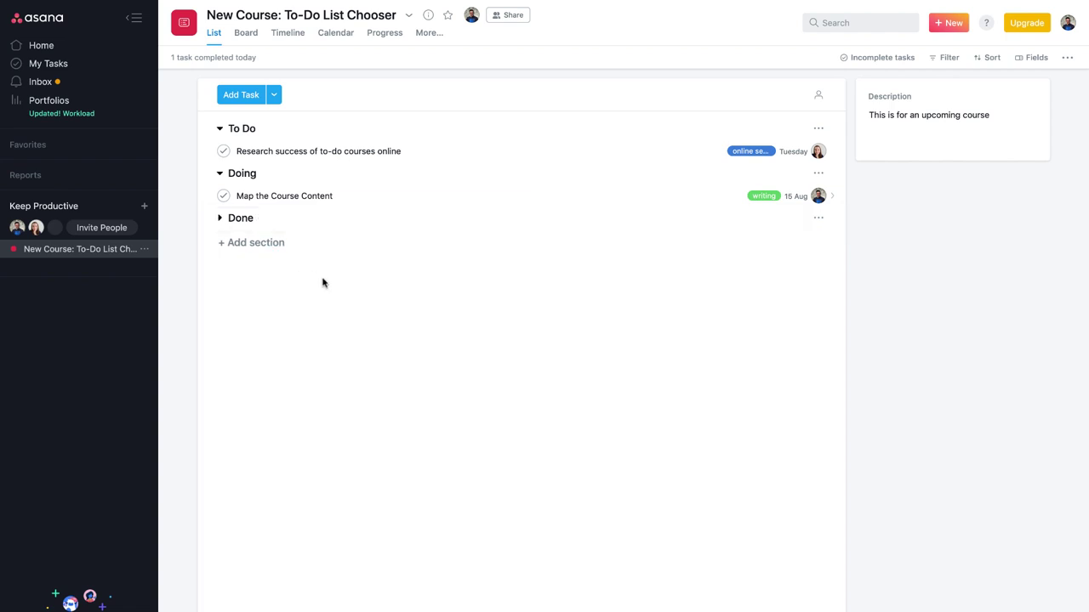
left_click(881, 61)
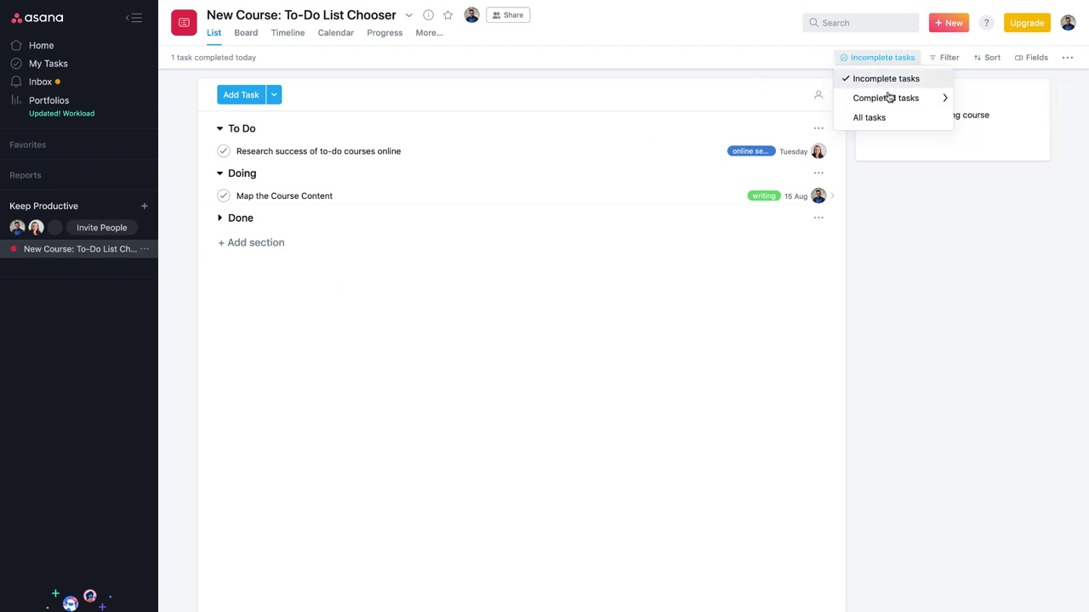
mouse_move(888, 100)
left_click(1020, 100)
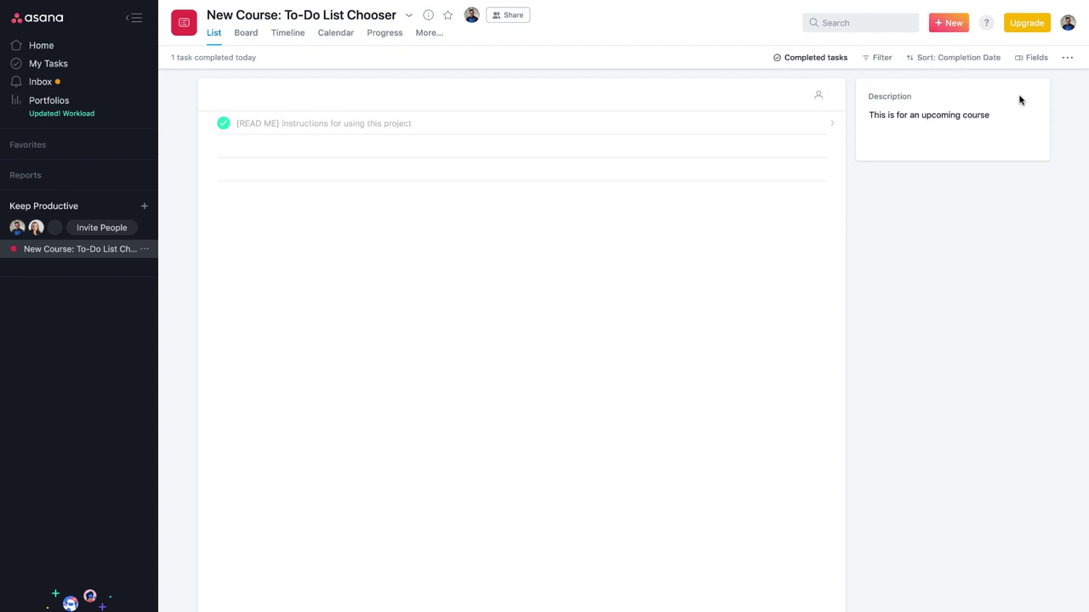
left_click(826, 58)
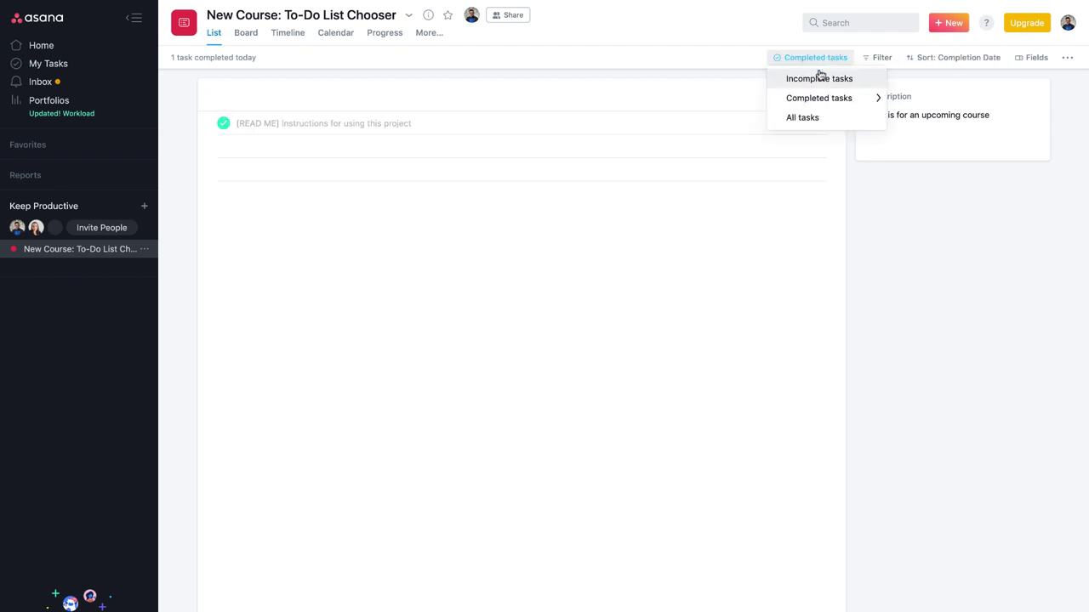
left_click(816, 77)
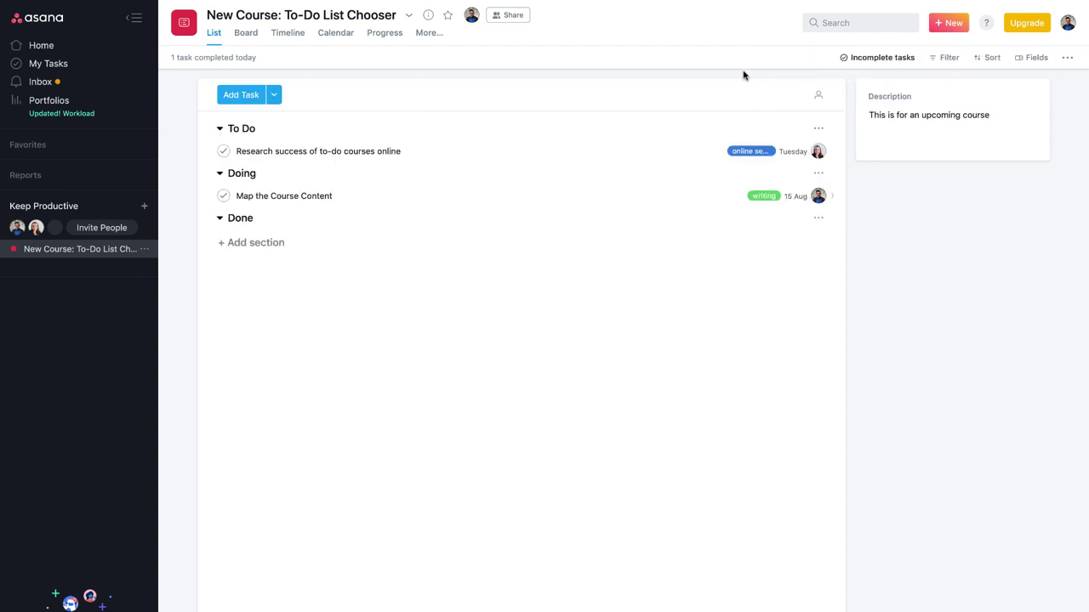
Step: Mark the "Map the Course Content" task complete and show the tasks completed since today
left_click(223, 196)
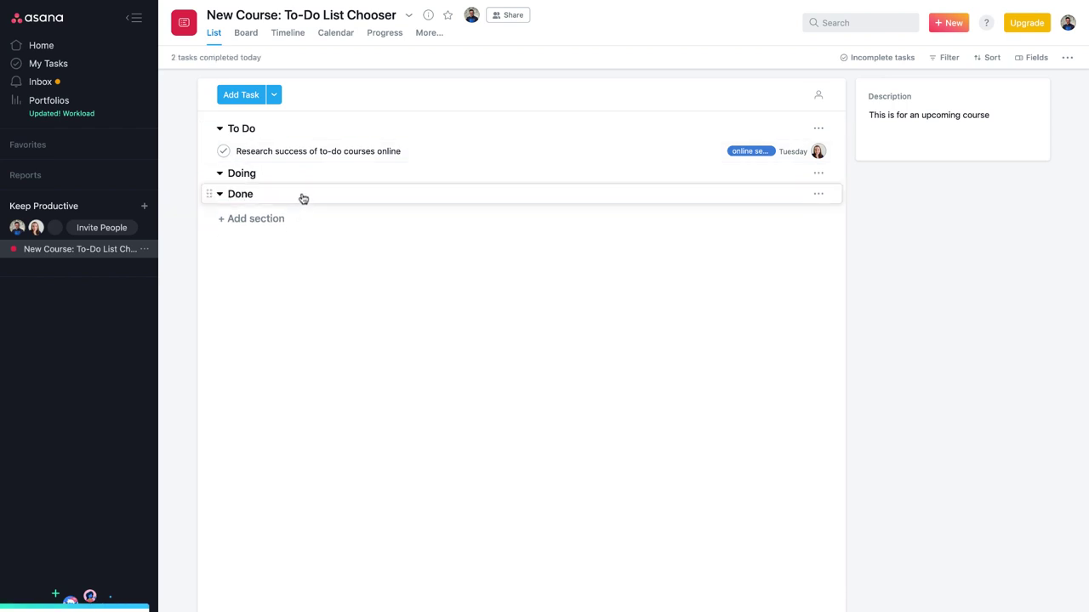
left_click(919, 58)
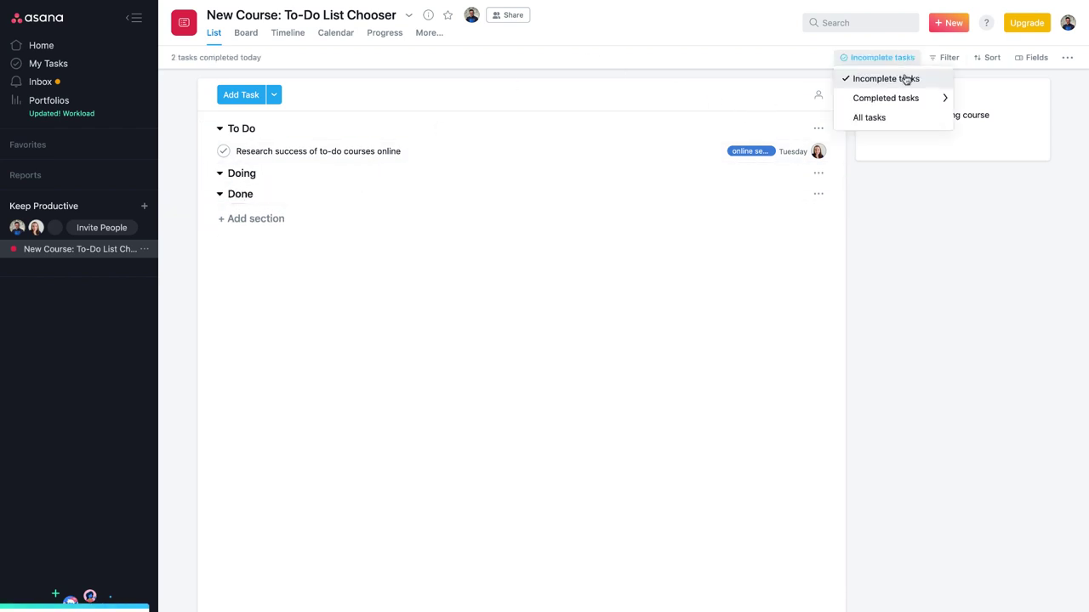
mouse_move(897, 95)
left_click(1013, 145)
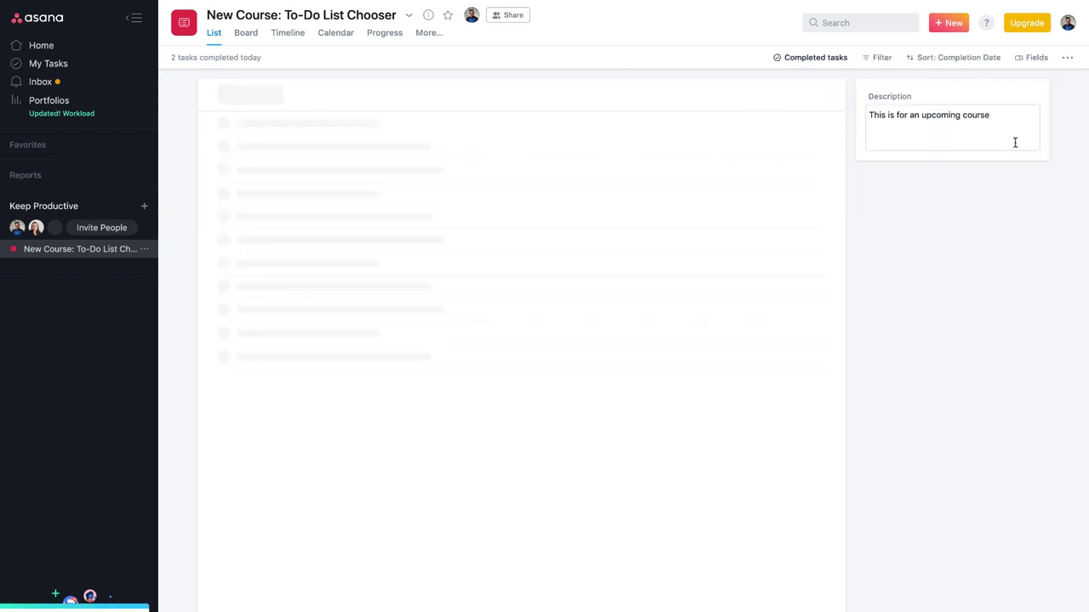
Step: Widen the list to all completed tasks and switch it to show all tasks
left_click(833, 58)
mouse_move(873, 102)
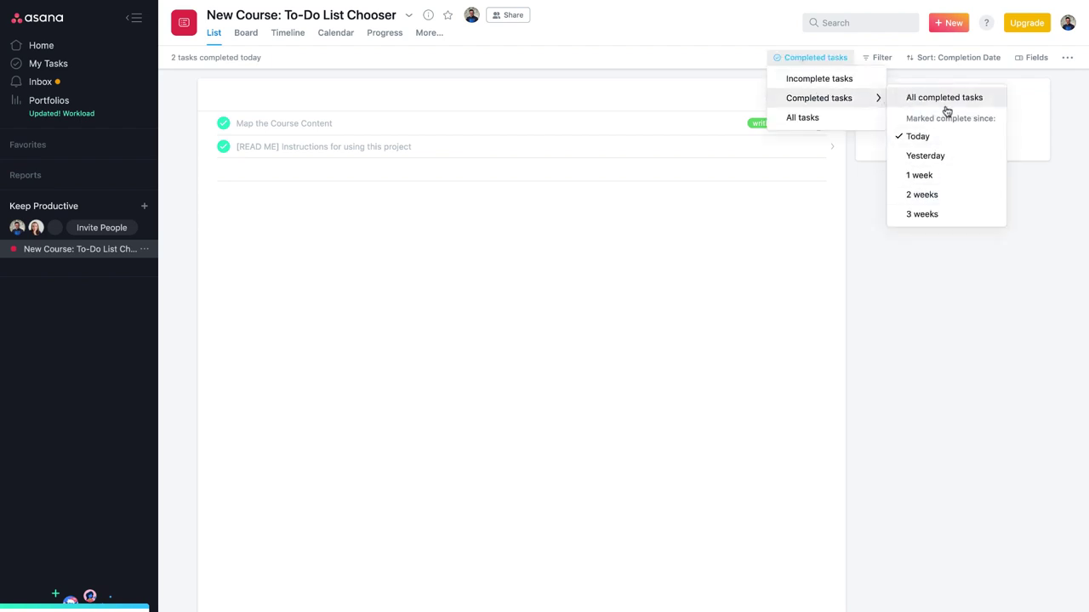
left_click(946, 99)
left_click(792, 59)
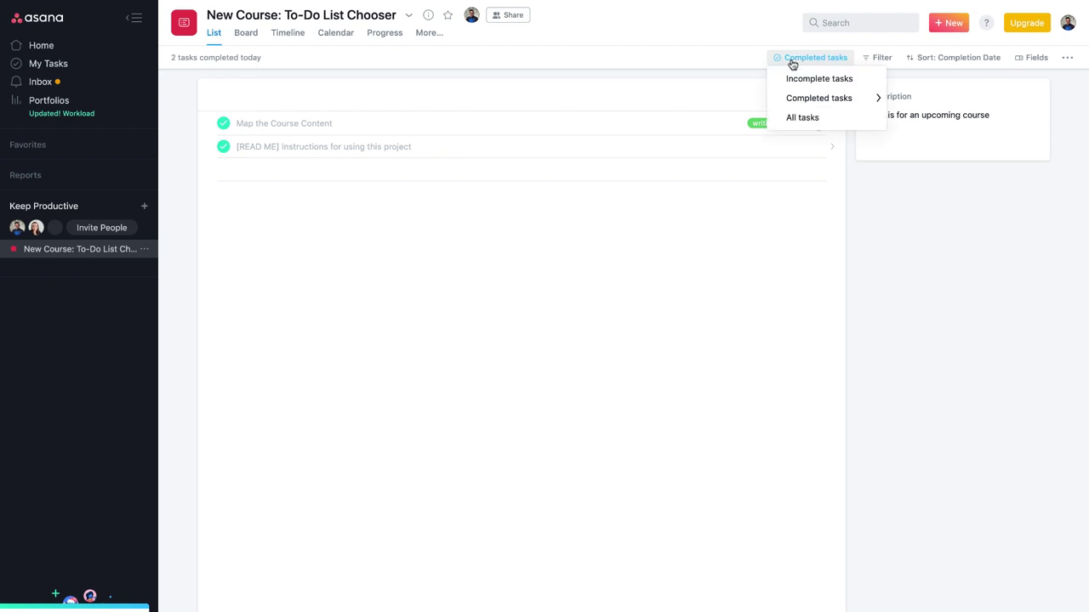
left_click(802, 117)
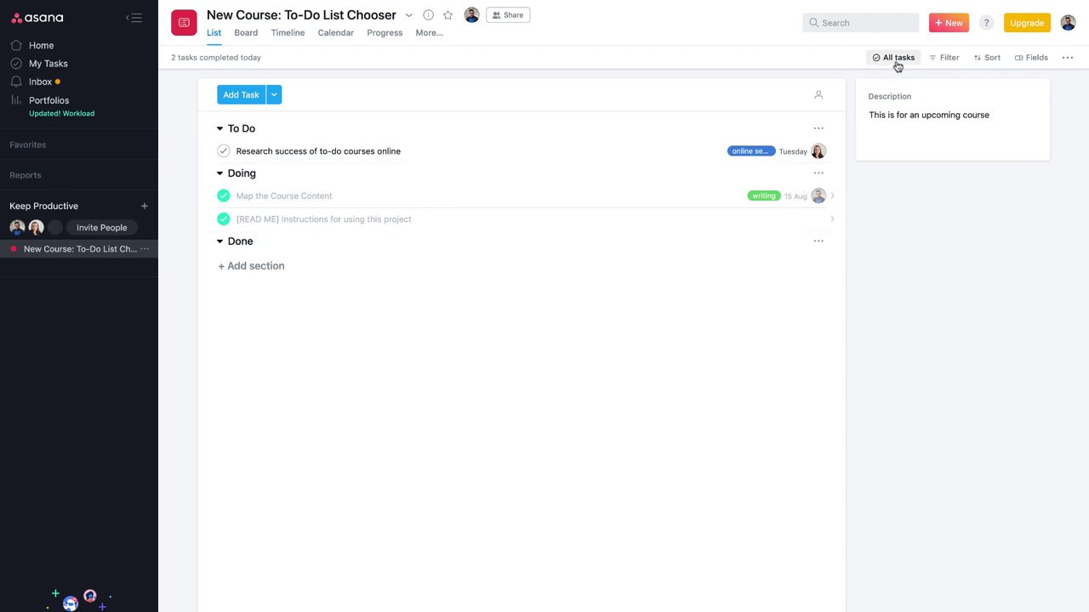
Step: Apply a custom assignee filter for the project owner to the task list
left_click(944, 60)
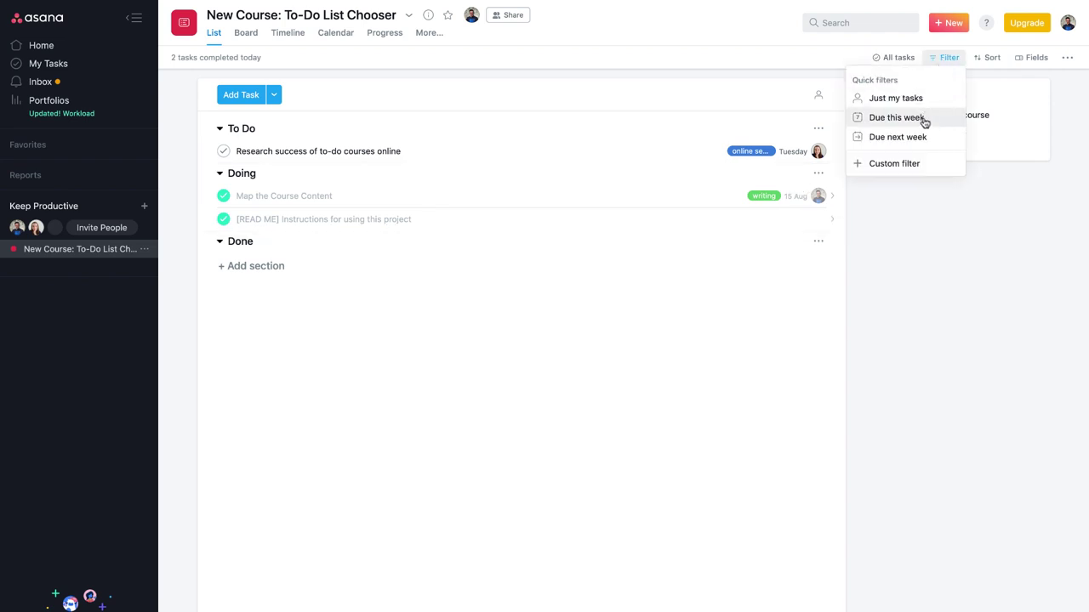
left_click(904, 164)
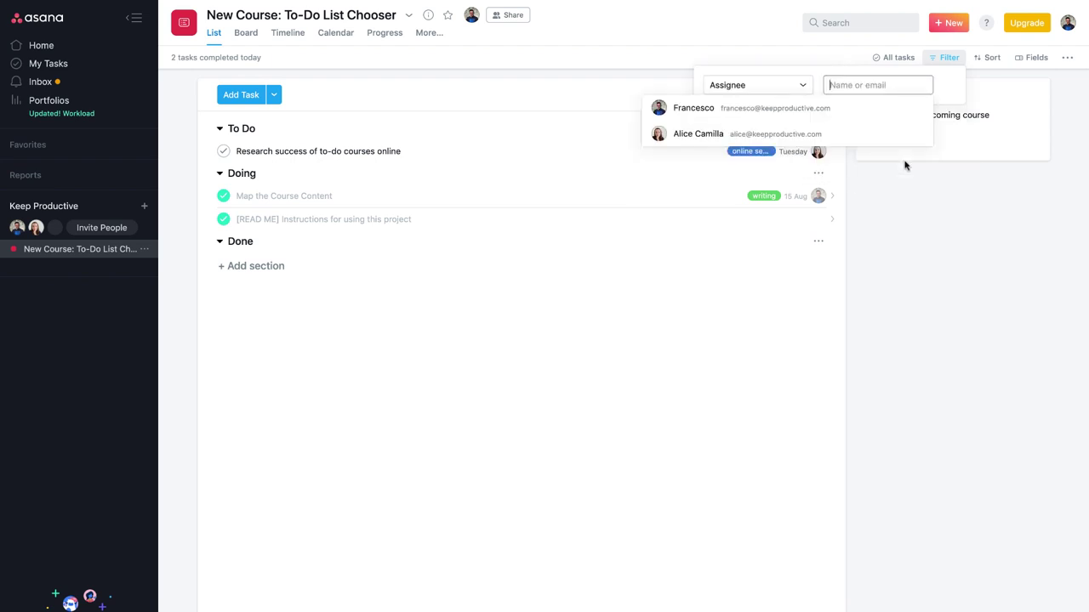
left_click(791, 109)
left_click(902, 60)
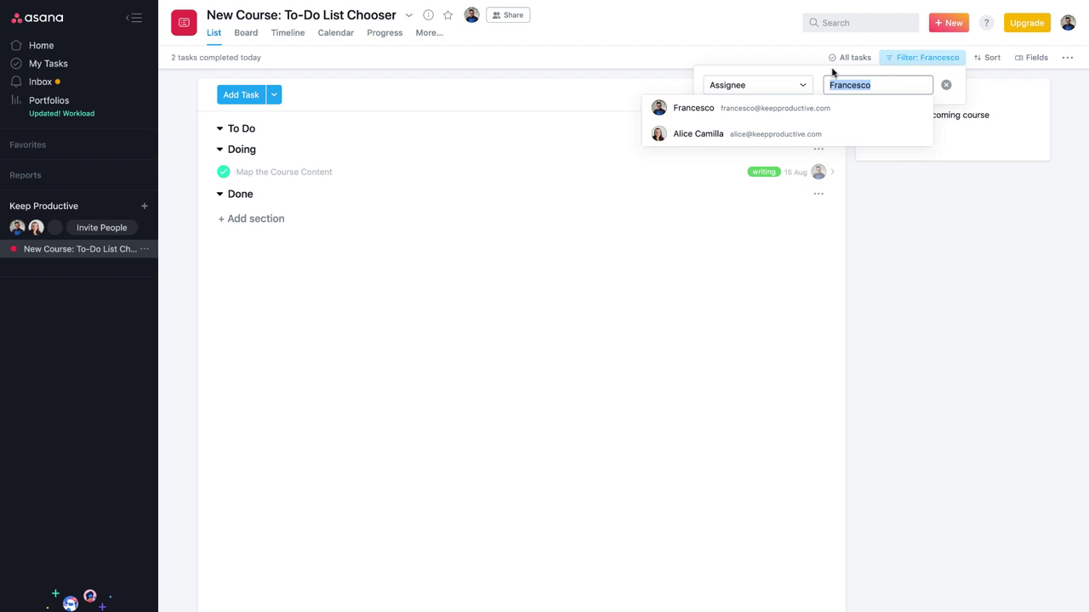
Step: Change the custom filter to Due date, check its date range options and clear the filter
left_click(775, 85)
left_click(763, 137)
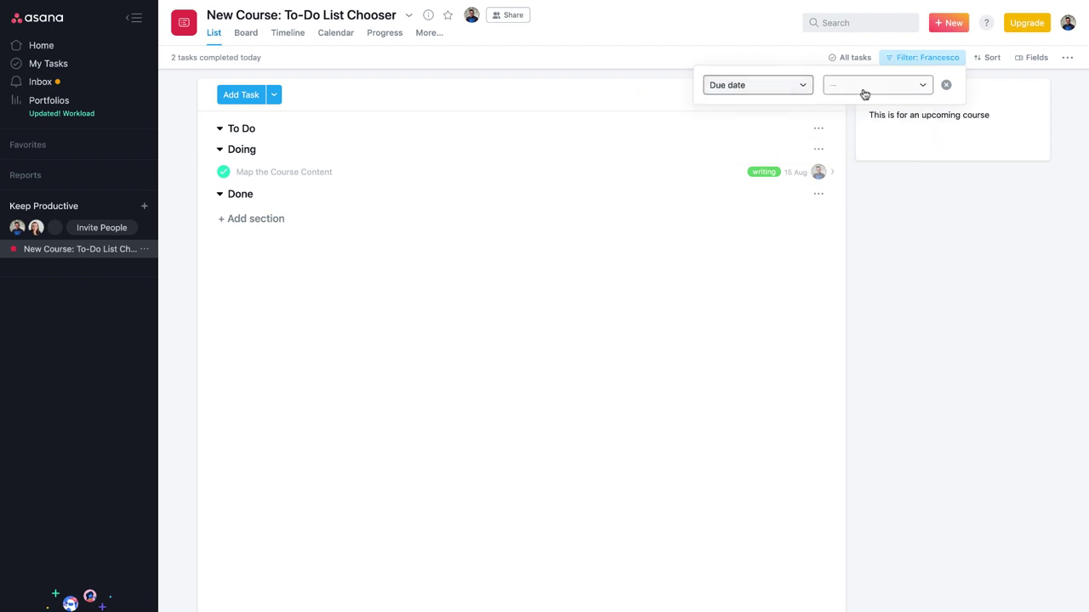
left_click(862, 89)
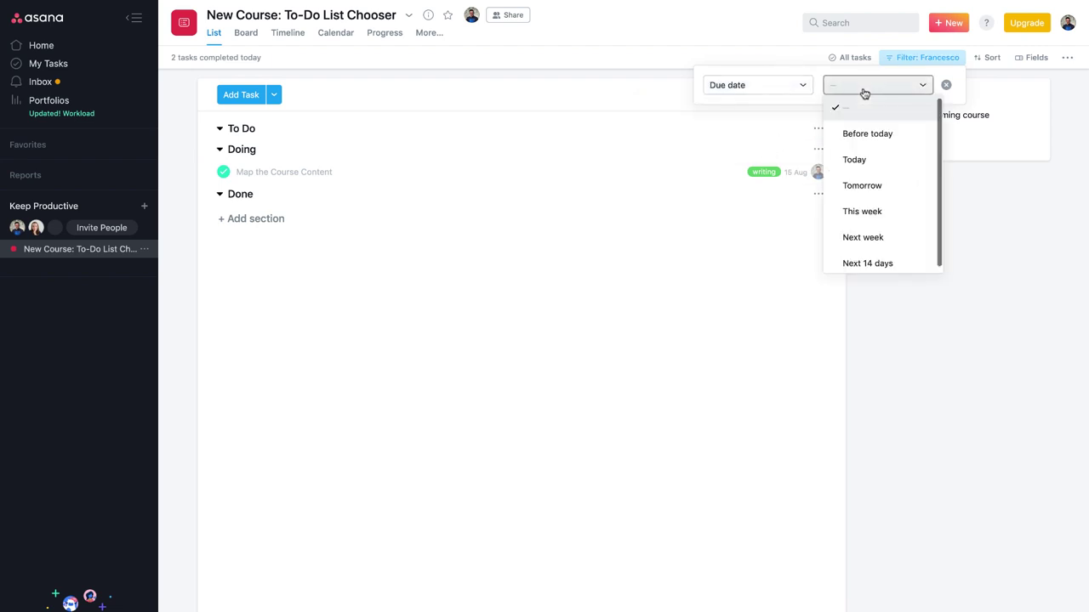
left_click(946, 85)
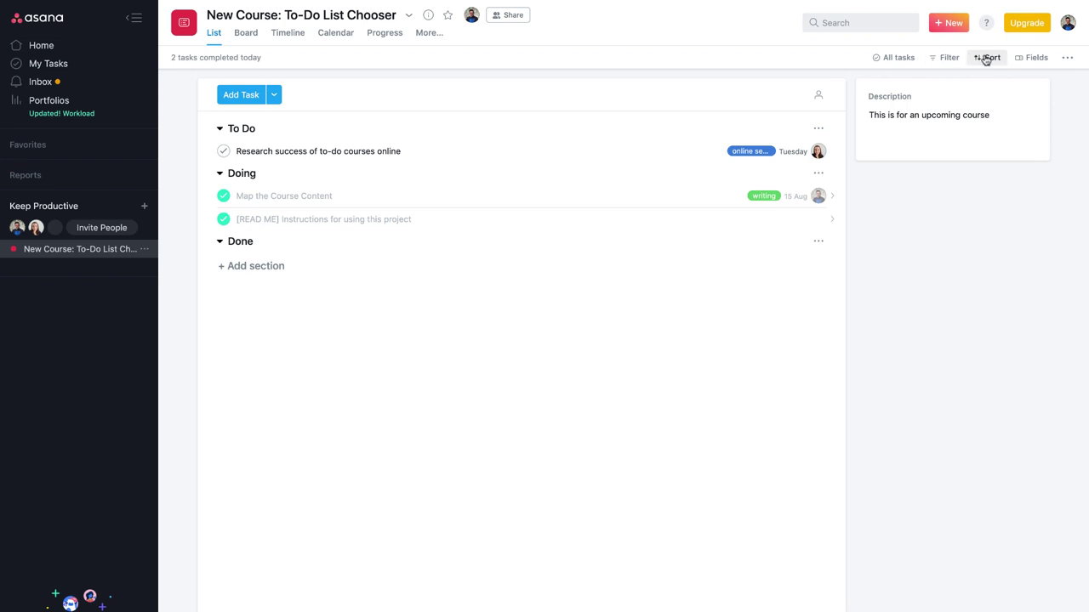
Step: Mark "Map the Course Content" as incomplete again and limit the list to incomplete tasks
left_click(223, 196)
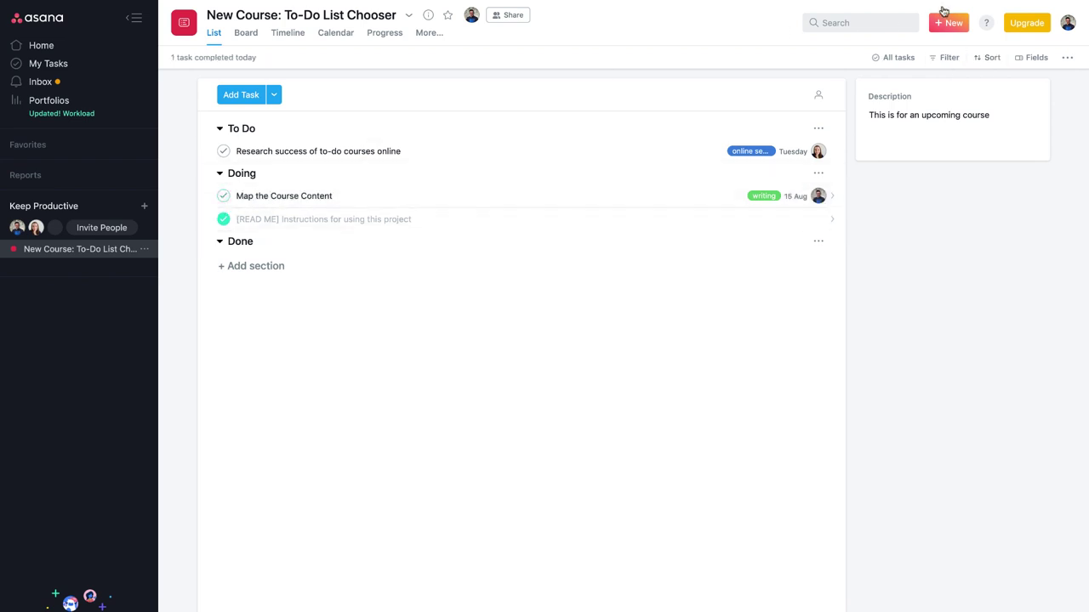
left_click(895, 57)
left_click(907, 83)
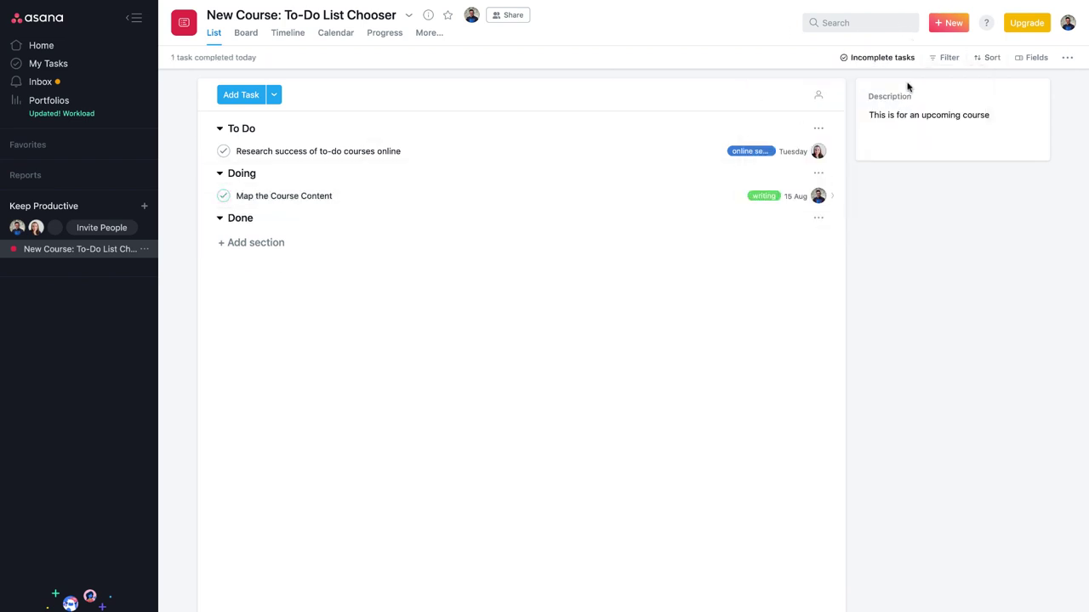
Step: Sort the task list alphabetically and check the custom fields feature and the option to save the layout as default
left_click(986, 57)
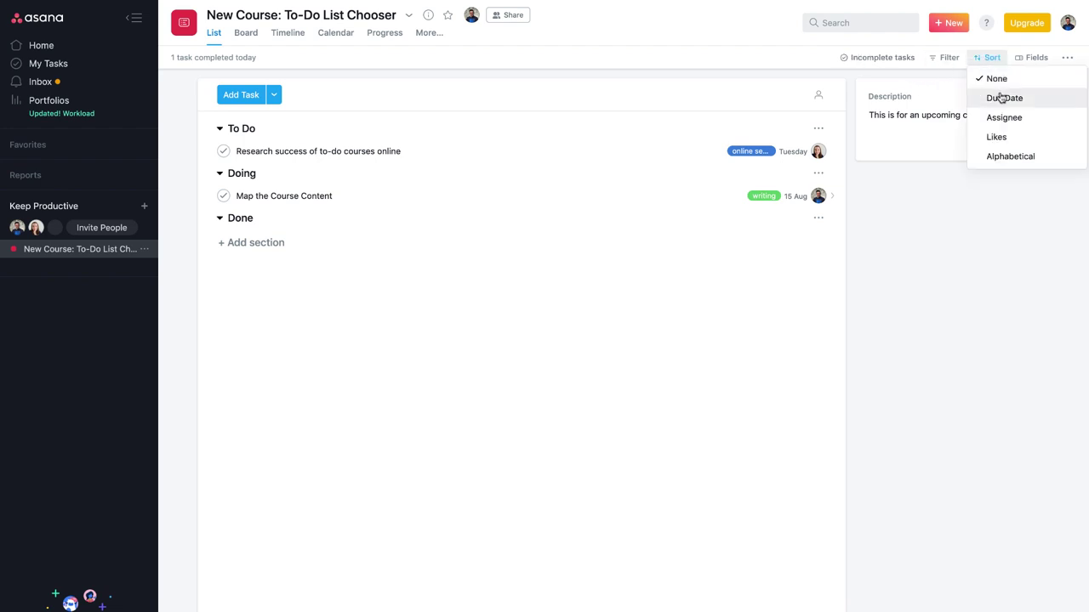
left_click(1010, 156)
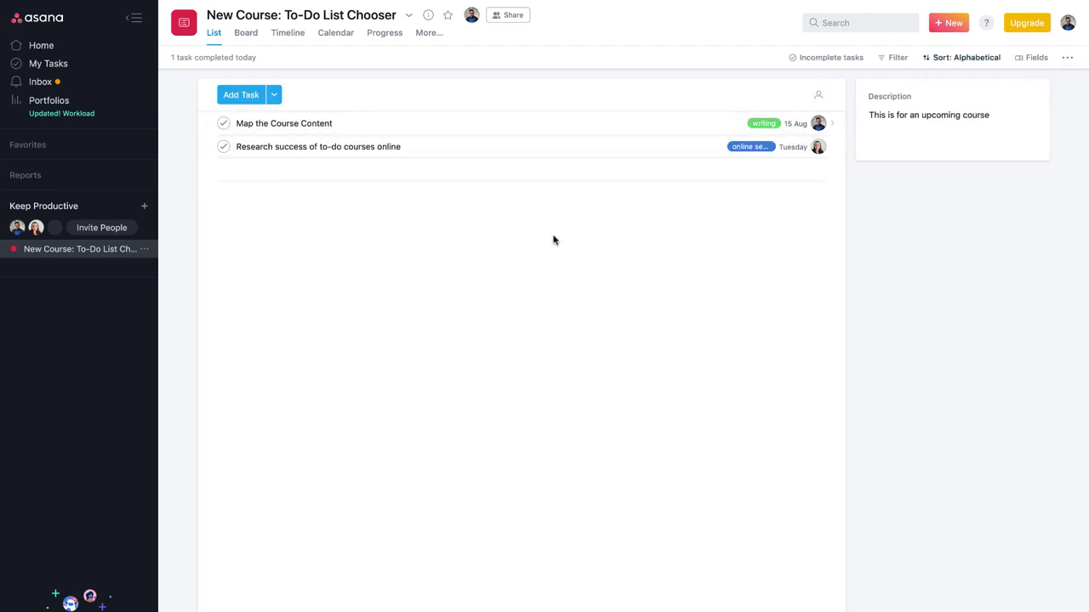
left_click(1034, 57)
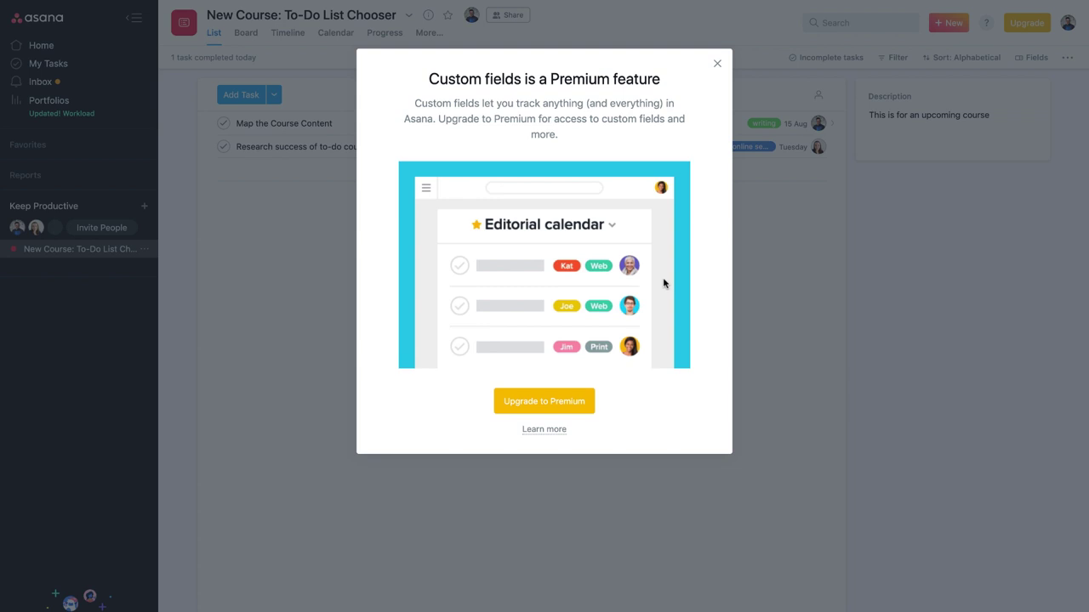
left_click(717, 66)
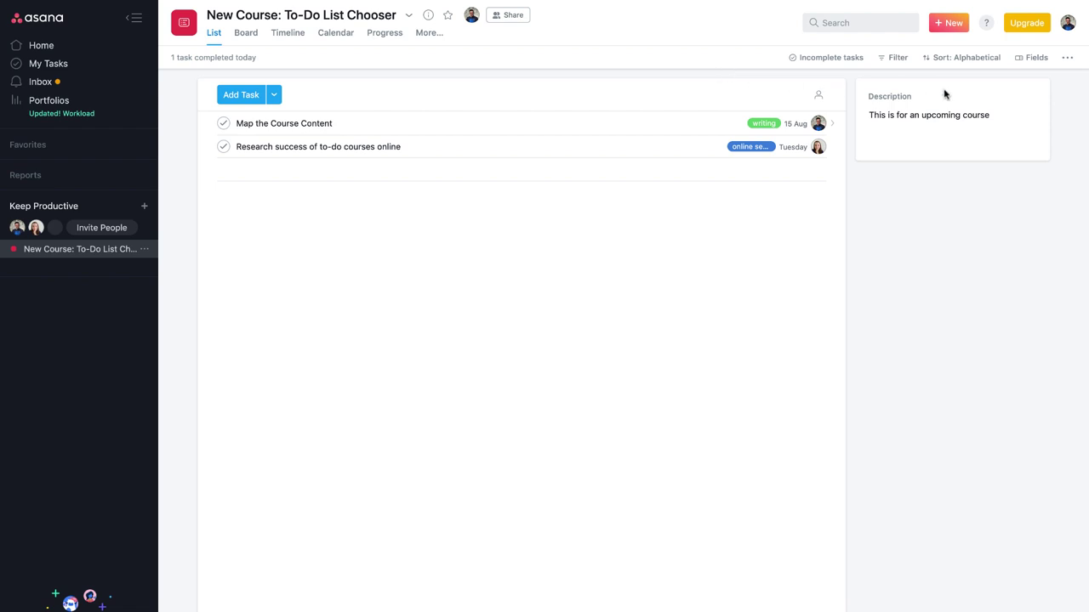
left_click(1069, 63)
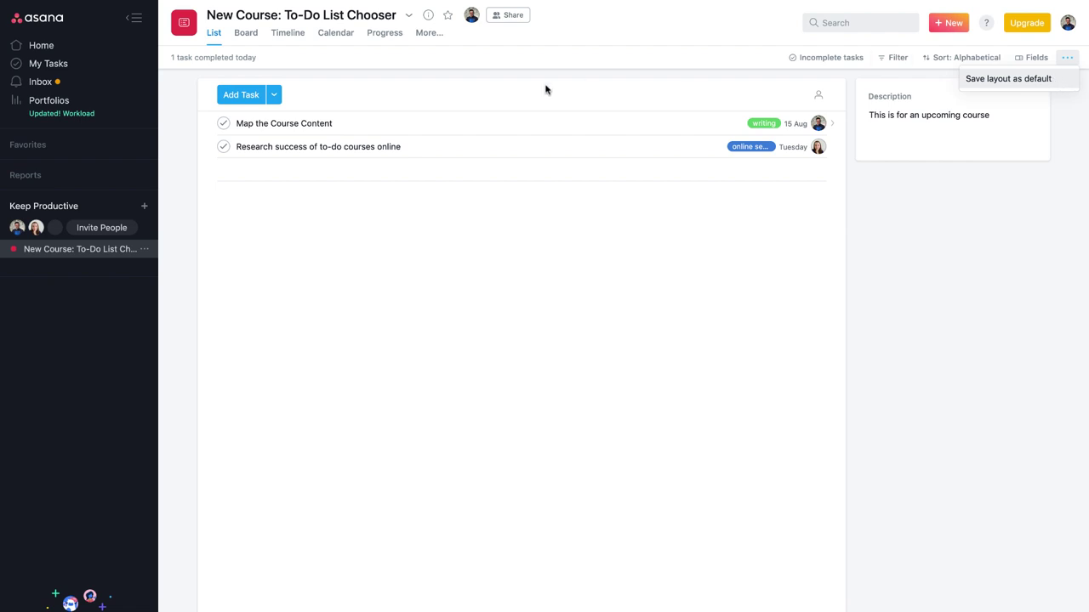
left_click(215, 44)
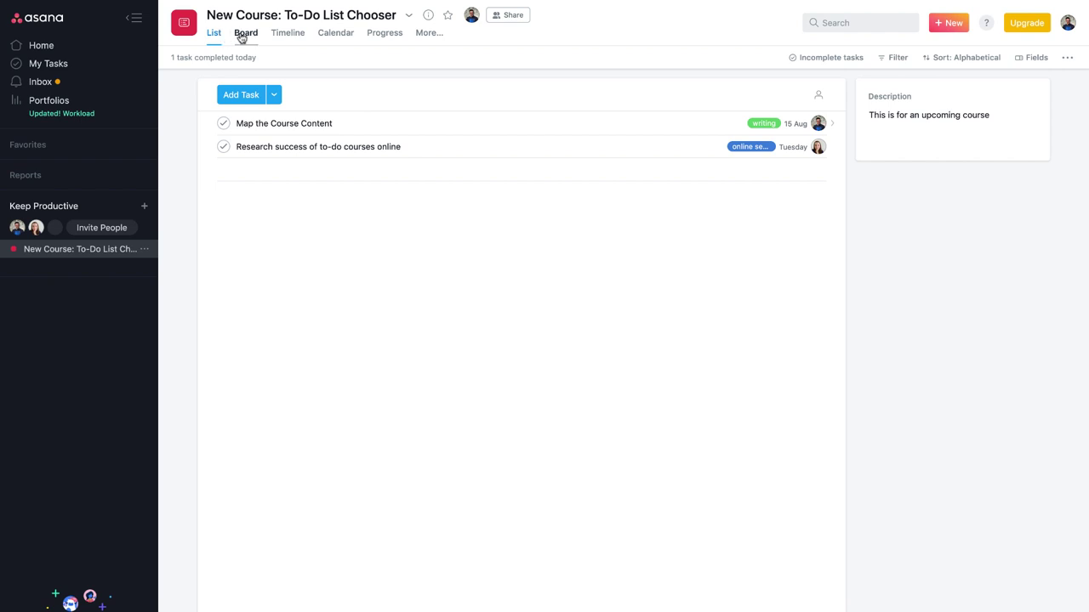
Step: Switch the project to Board view and check the assignee options of the "Research success of to-do courses online" task
left_click(246, 39)
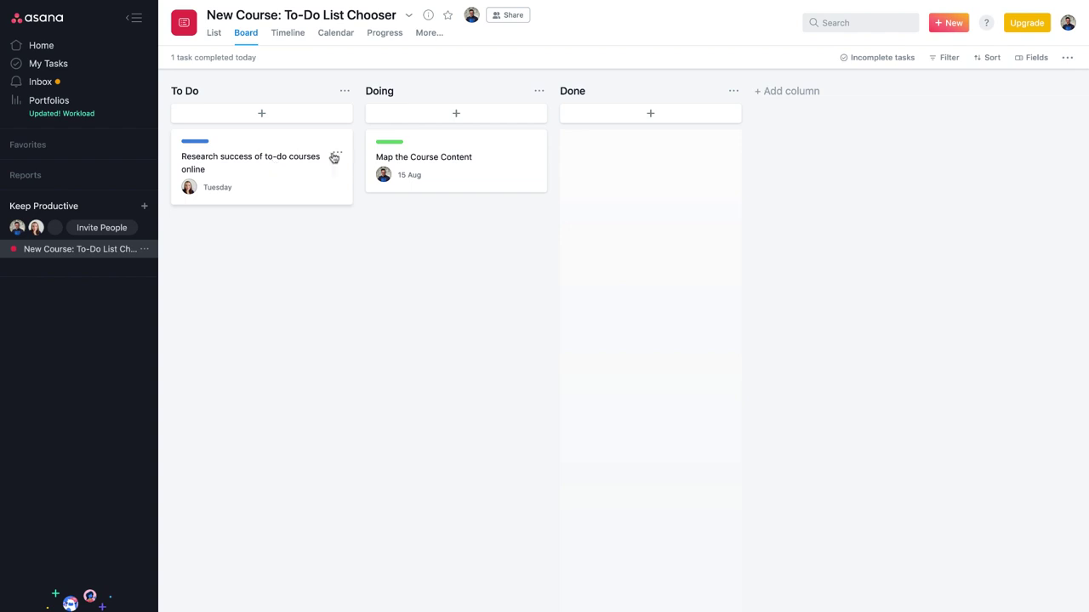
mouse_move(301, 165)
left_mouse_down()
mouse_move(488, 150)
mouse_move(294, 167)
left_mouse_up()
left_click(189, 188)
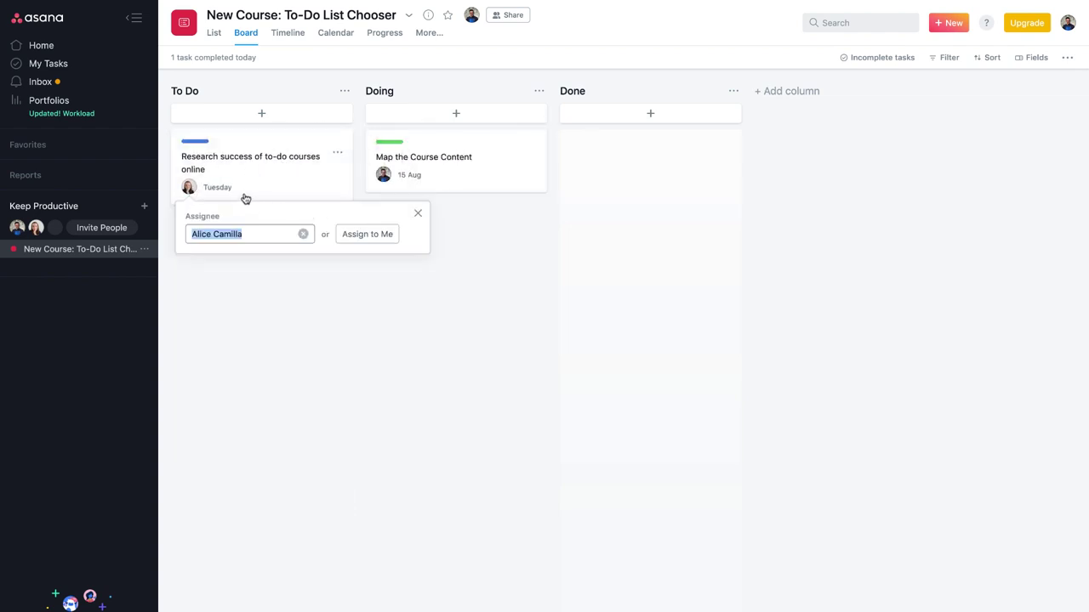
left_click(291, 308)
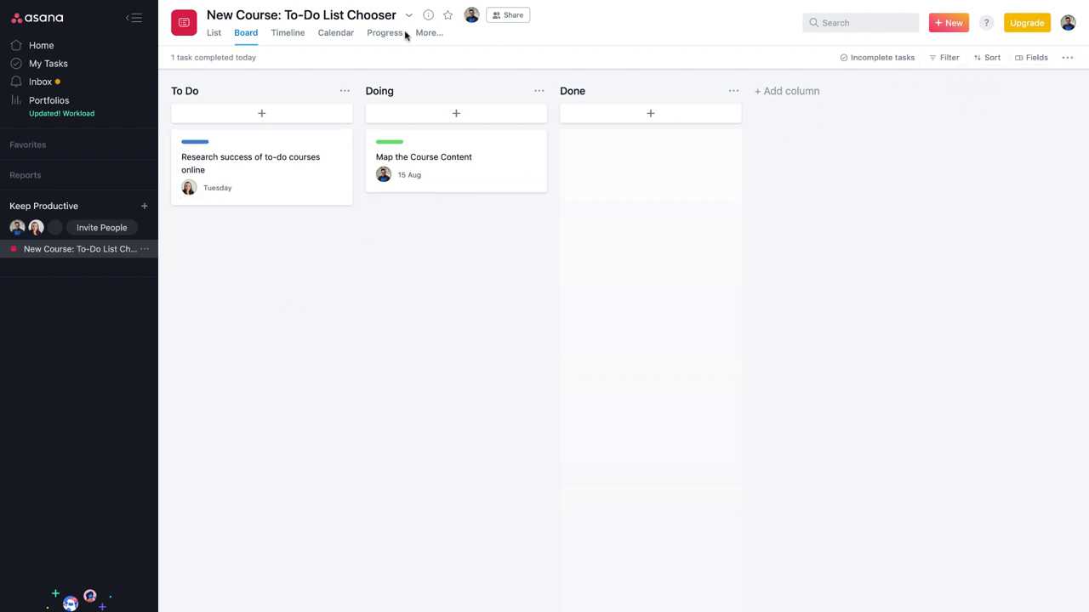
Step: View the project as a calendar from today, check its color options and toggle weekends on and off again
left_click(333, 35)
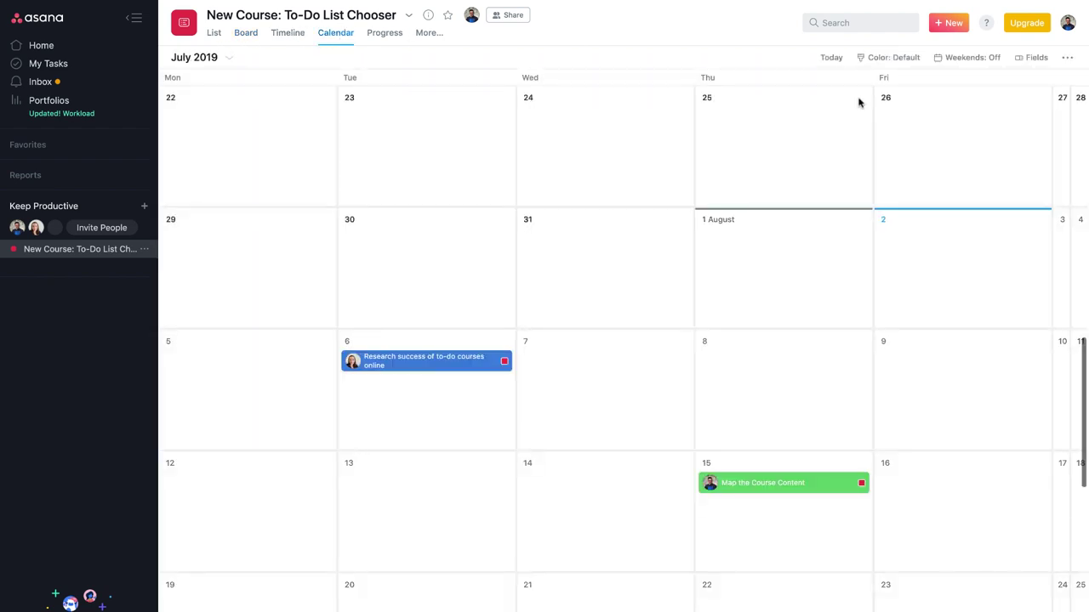
left_click(832, 57)
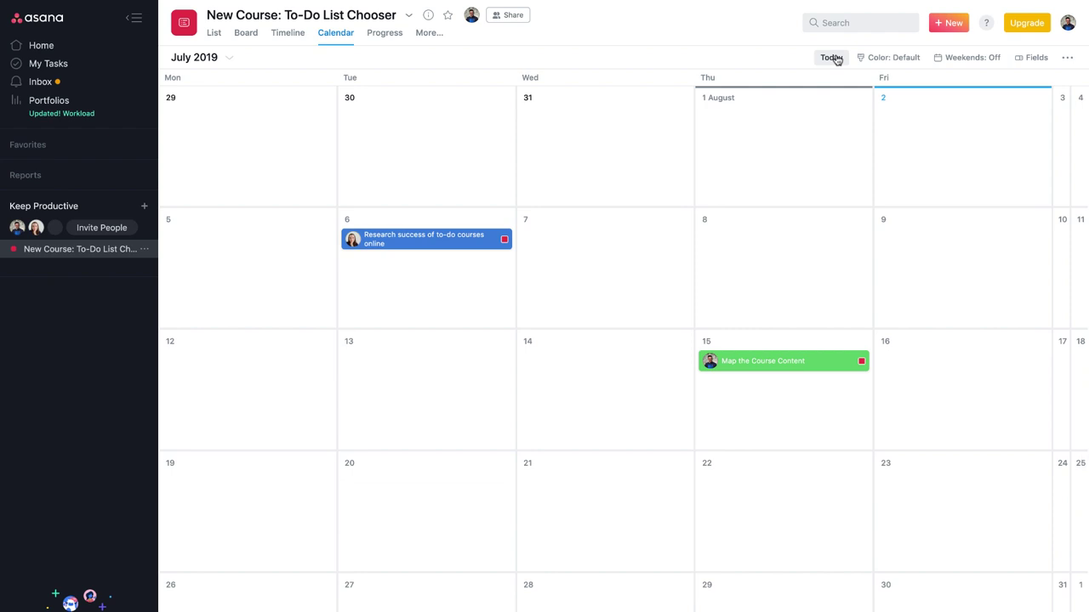
left_click(884, 58)
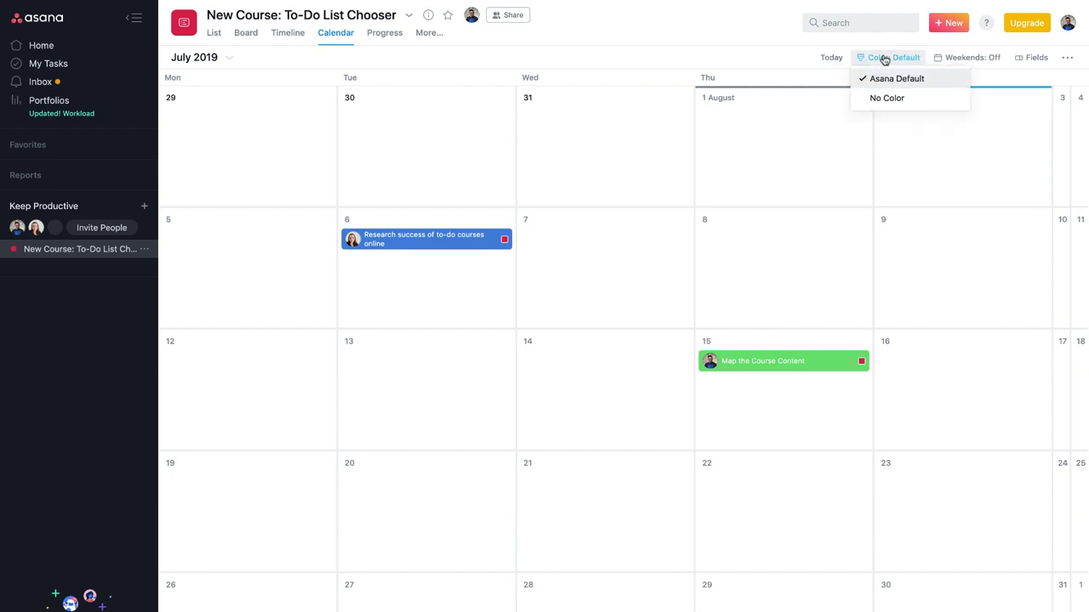
left_click(885, 58)
left_click(980, 57)
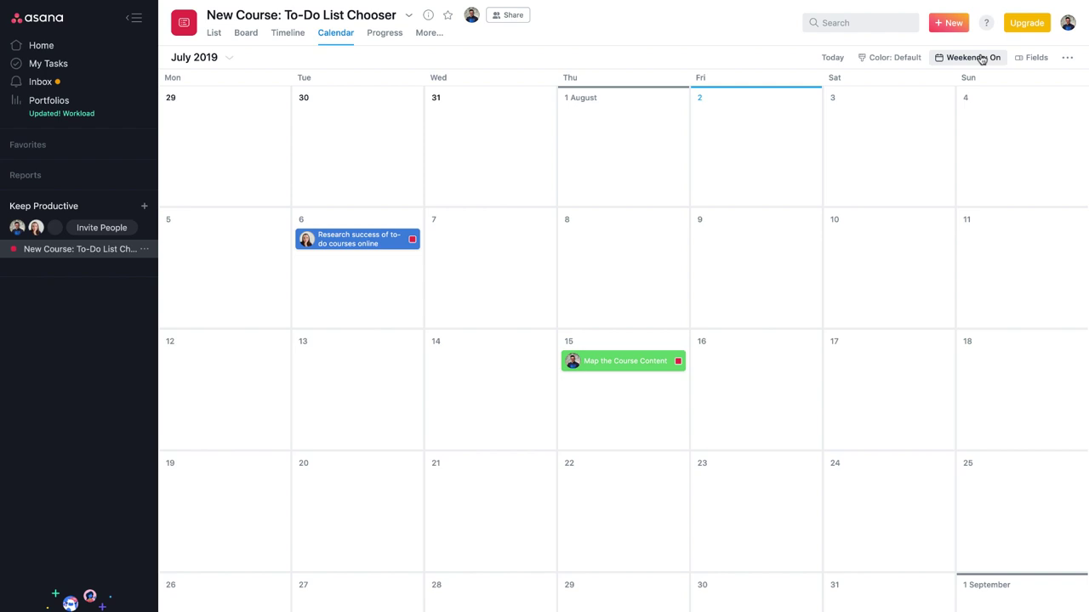
left_click(980, 57)
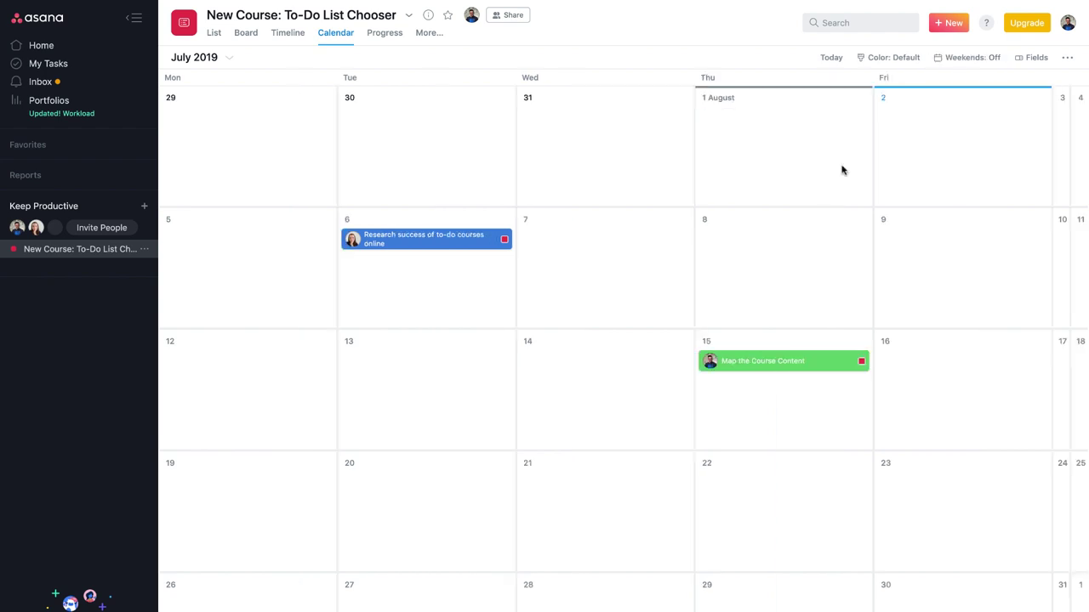
Step: Reschedule "Research success of to-do courses online" to 7 August and "Map the Course Content" to 16 August, undoing its move to 8 August
left_click_drag(774, 367, 577, 378)
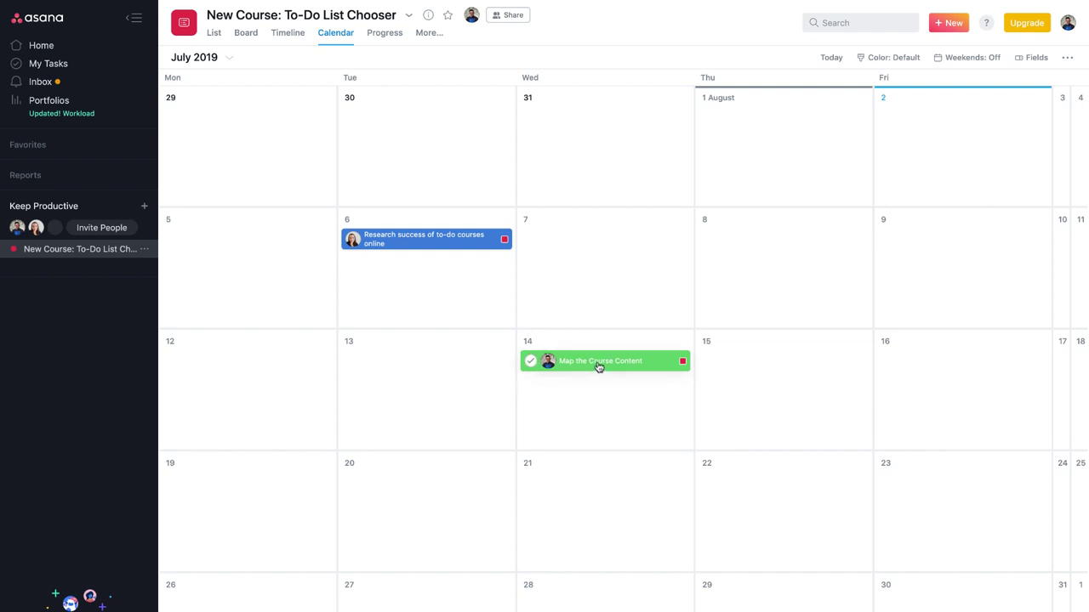
left_click_drag(599, 366, 803, 353)
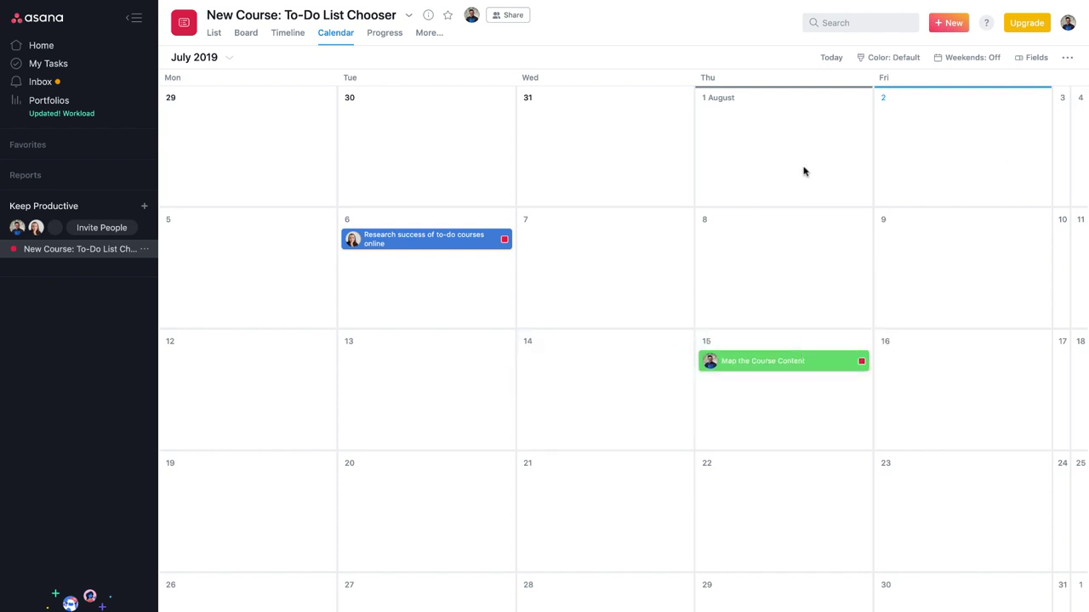
left_click_drag(427, 241, 587, 244)
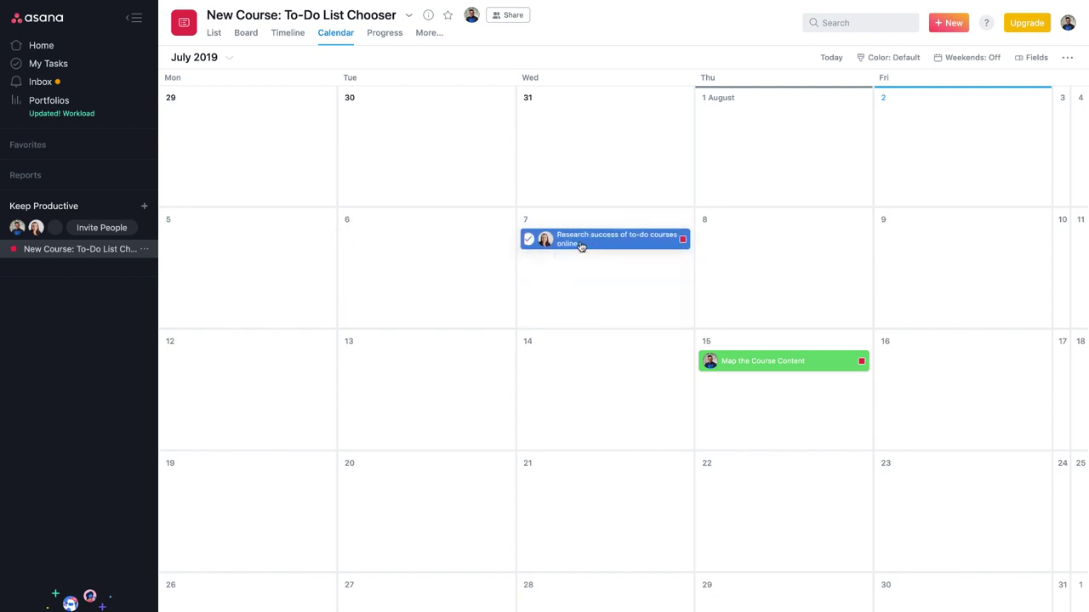
left_click_drag(754, 367, 942, 367)
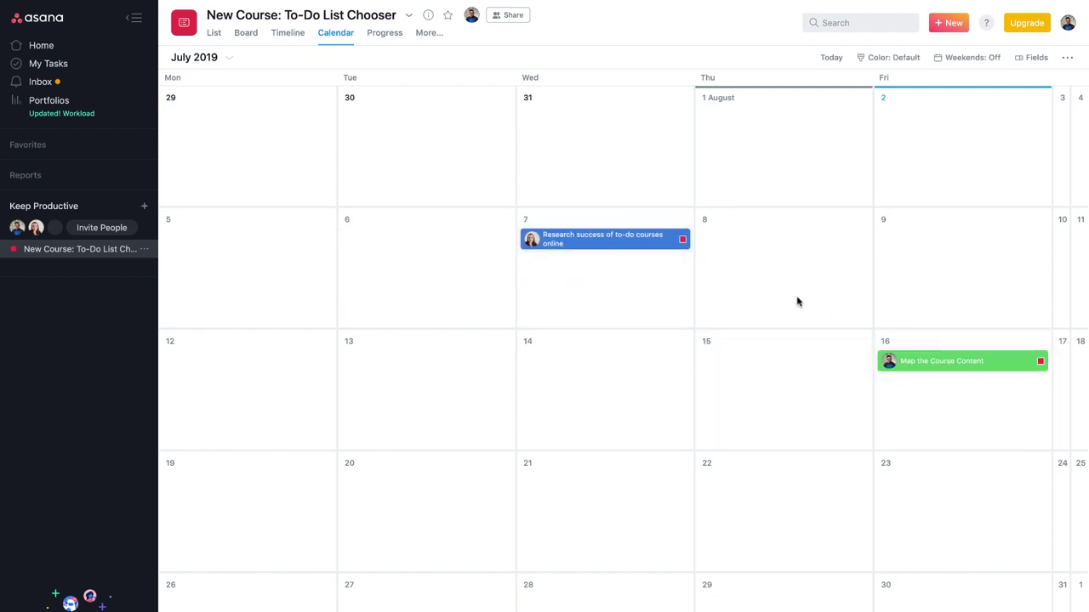
left_click_drag(947, 368, 762, 240)
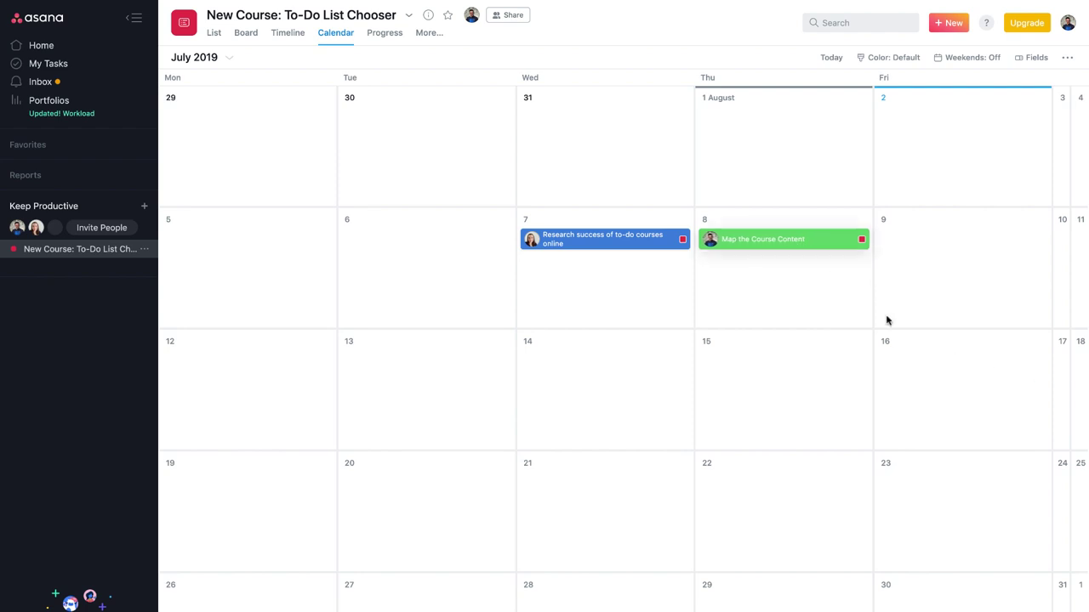
key("ctrl+z")
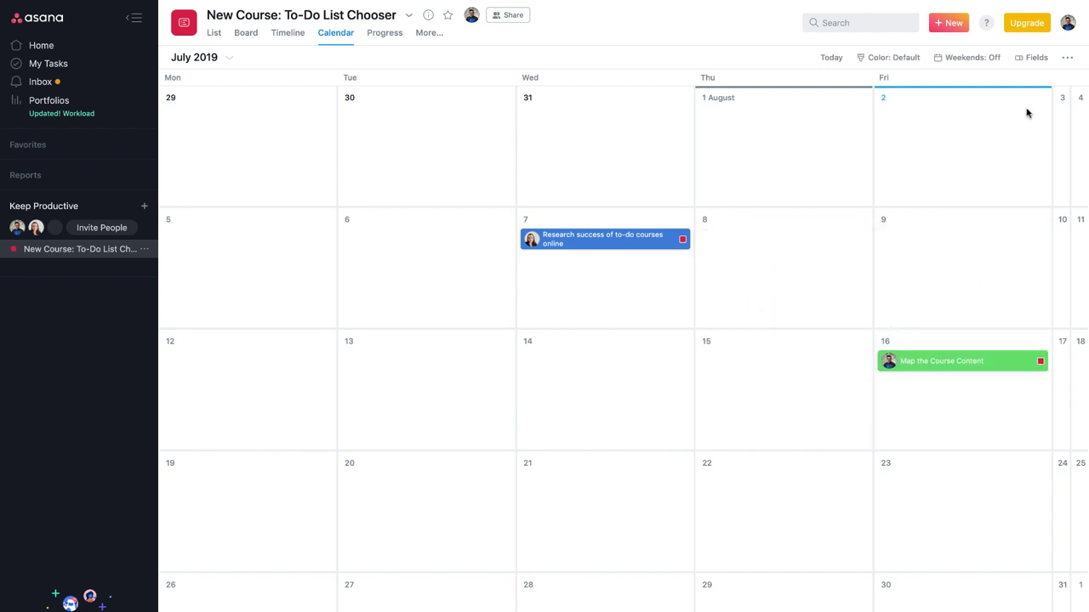
Step: Review the details of the "Map the Course Content" task and return to the project's List view
left_click(935, 368)
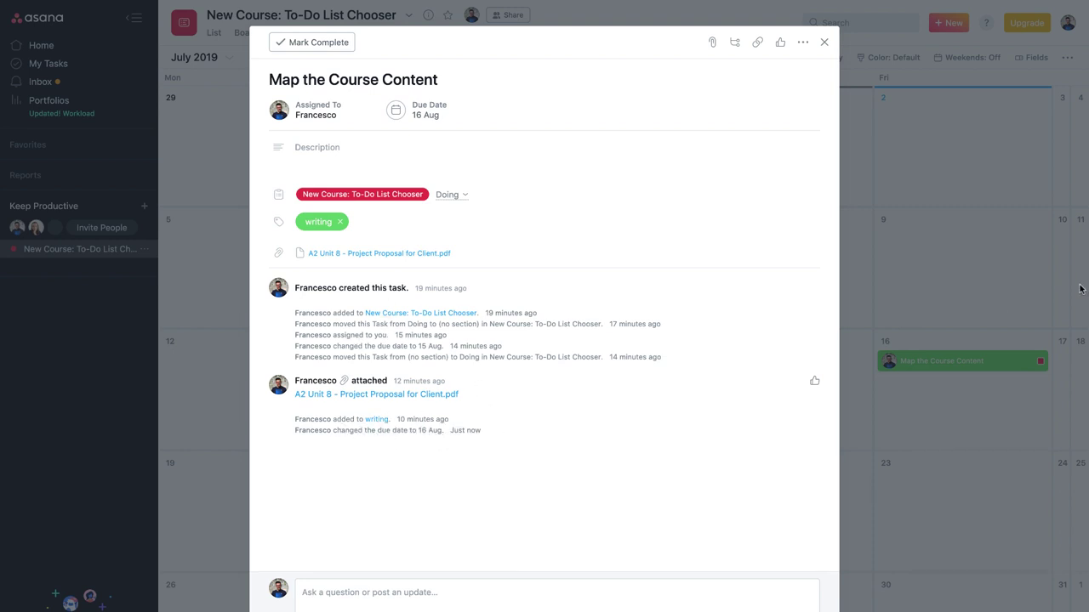
left_click(1047, 270)
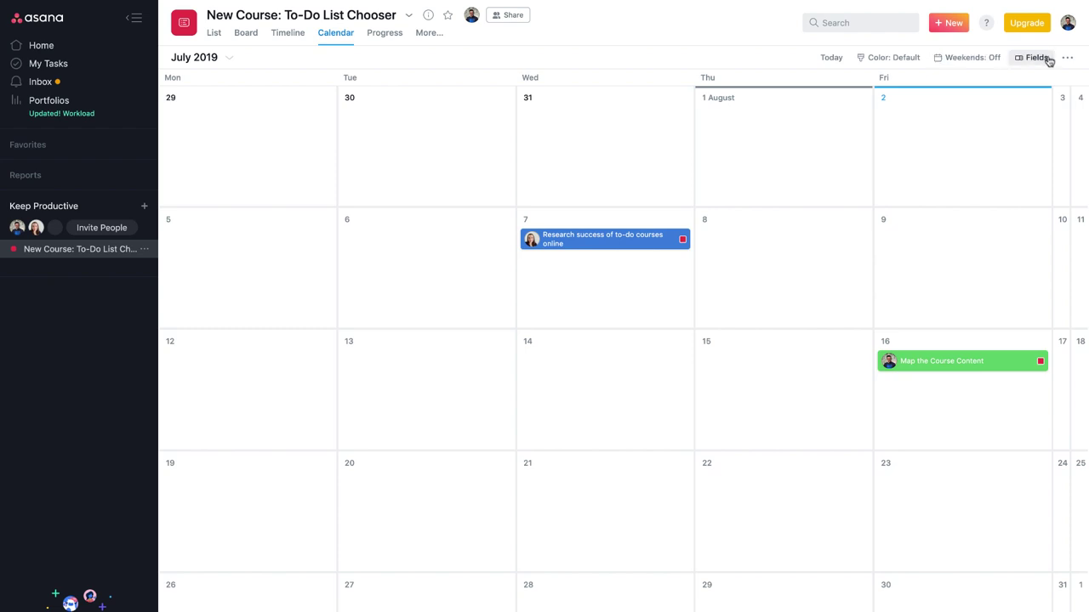
left_click(420, 34)
left_click(212, 36)
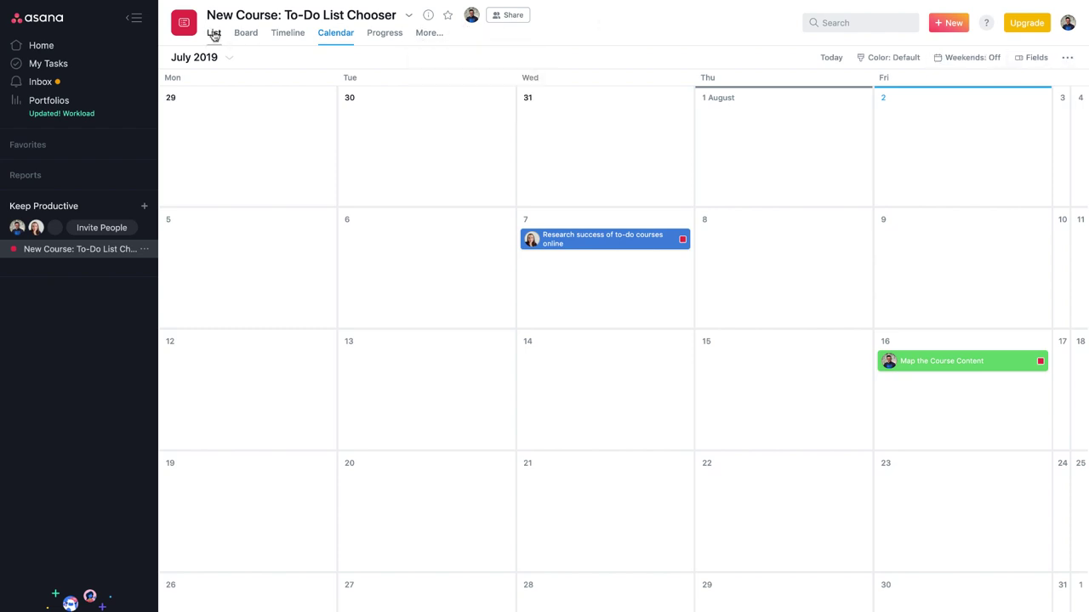
Step: Review the project's sharing settings, including member notifications and the team's edit and comment permission options
left_click(500, 17)
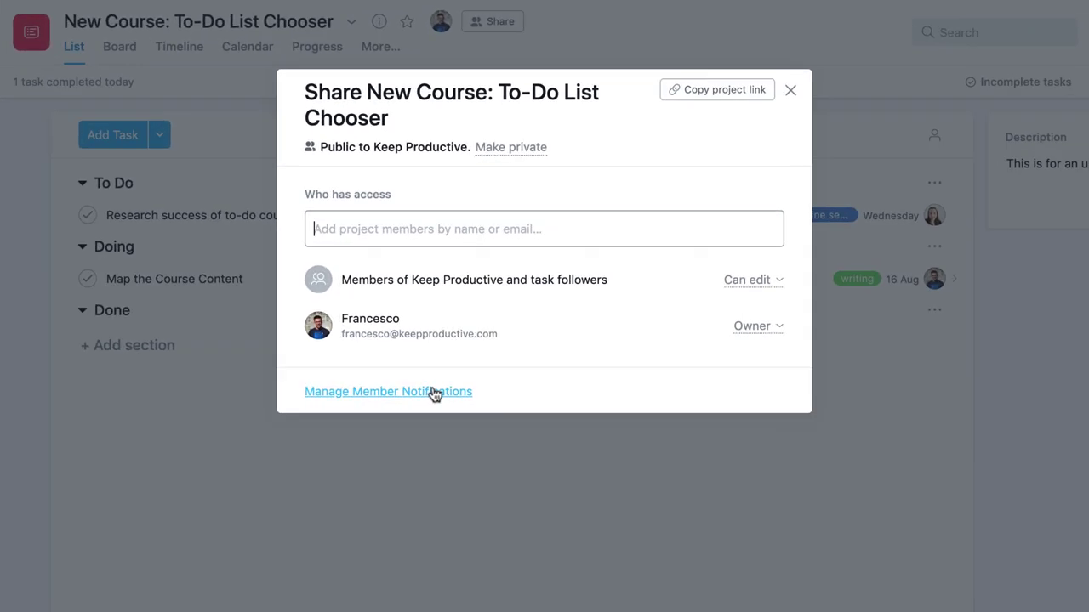
left_click(416, 485)
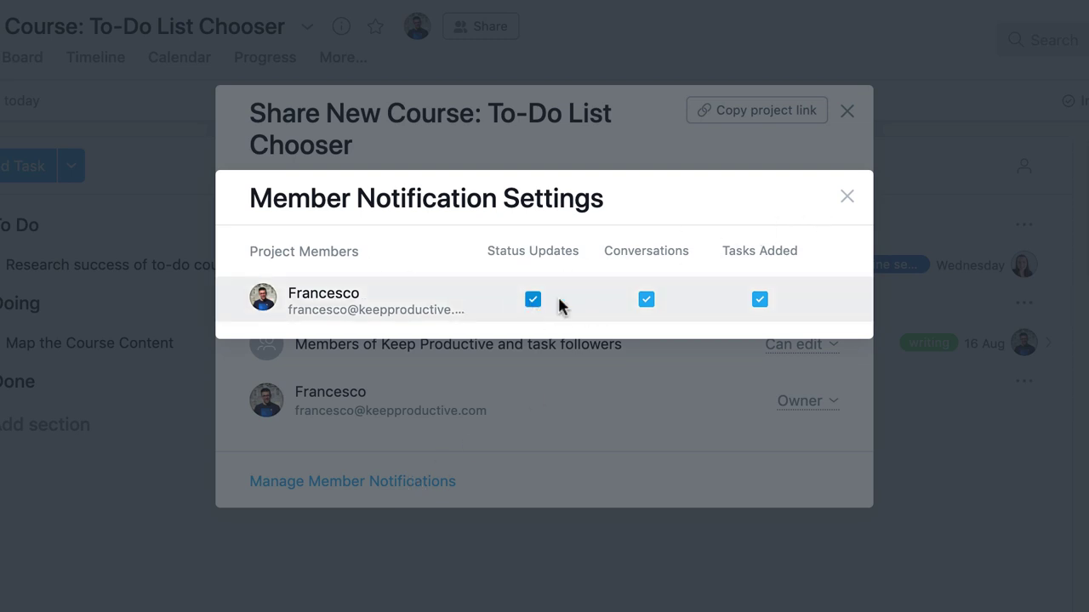
left_click(848, 197)
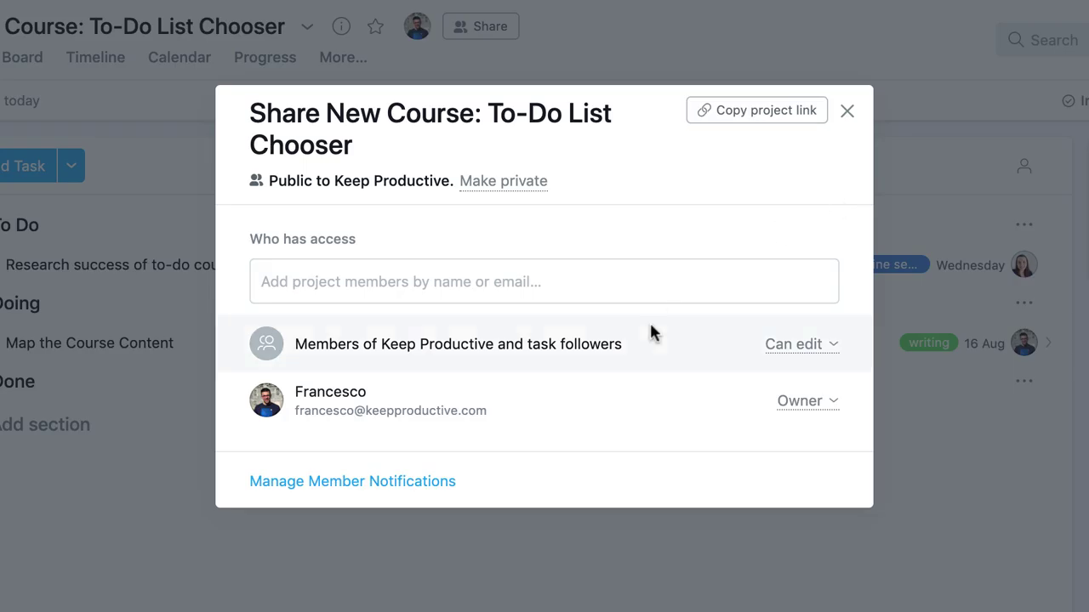
left_click(813, 345)
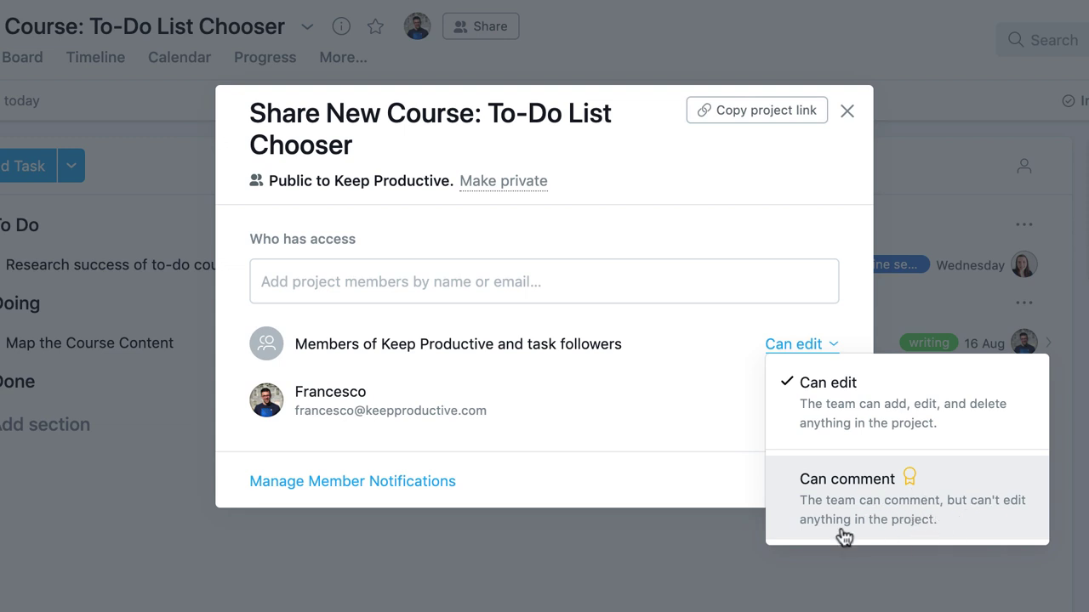
left_click(670, 335)
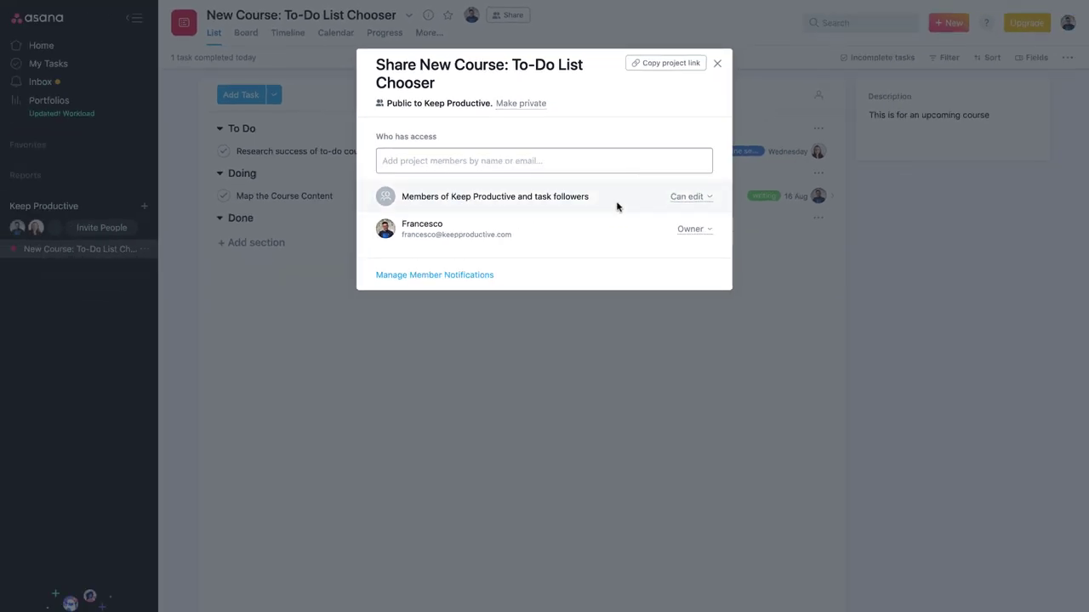
left_click(718, 66)
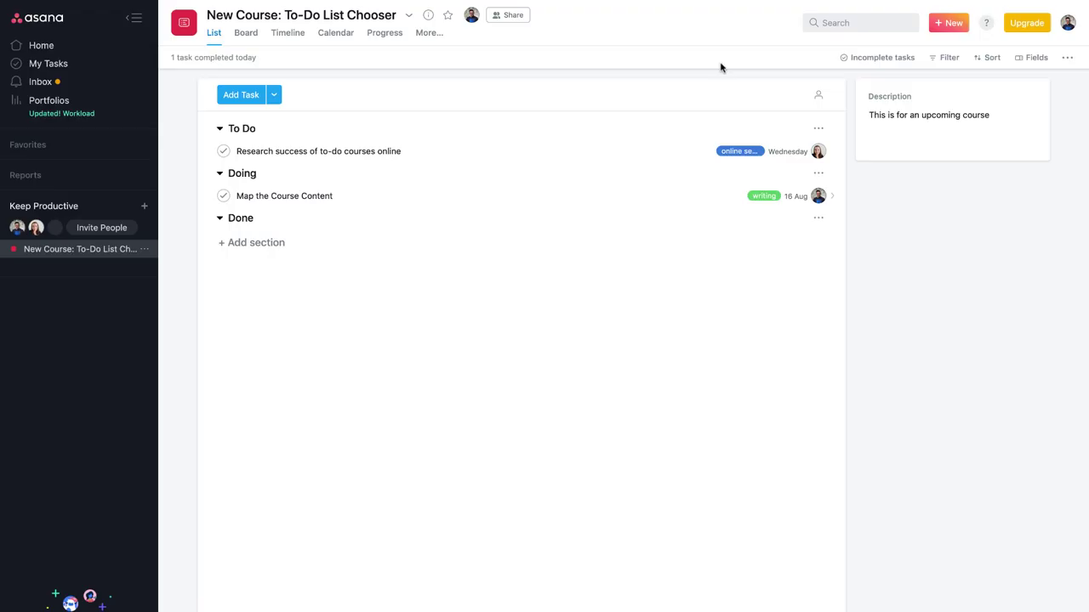
Step: Run the preset search for Tasks I've Created, check its calendar and list views, and bring up the search options again
left_click(884, 24)
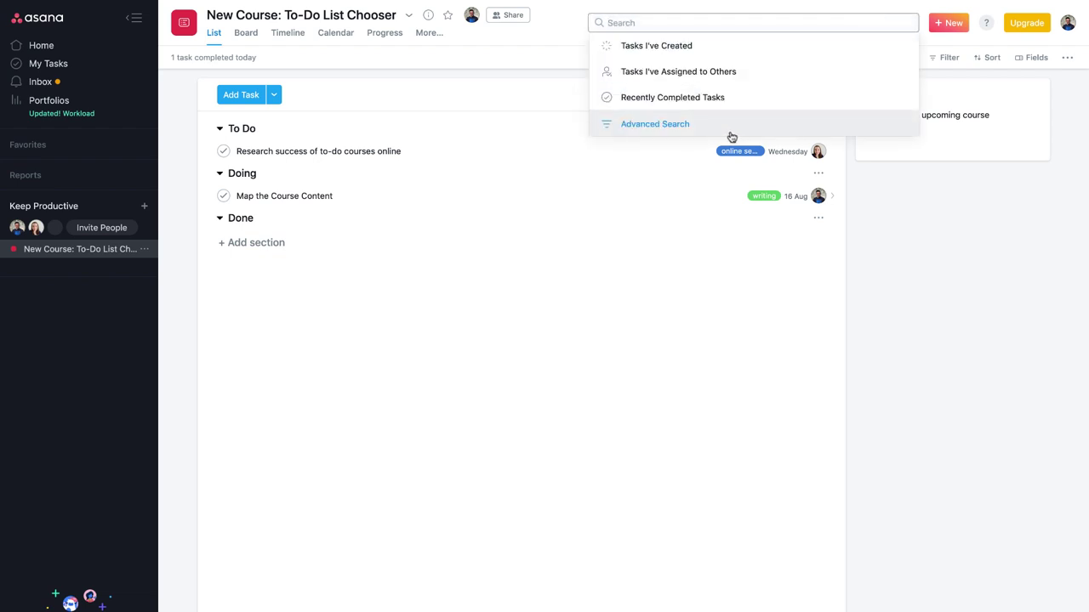
left_click(689, 53)
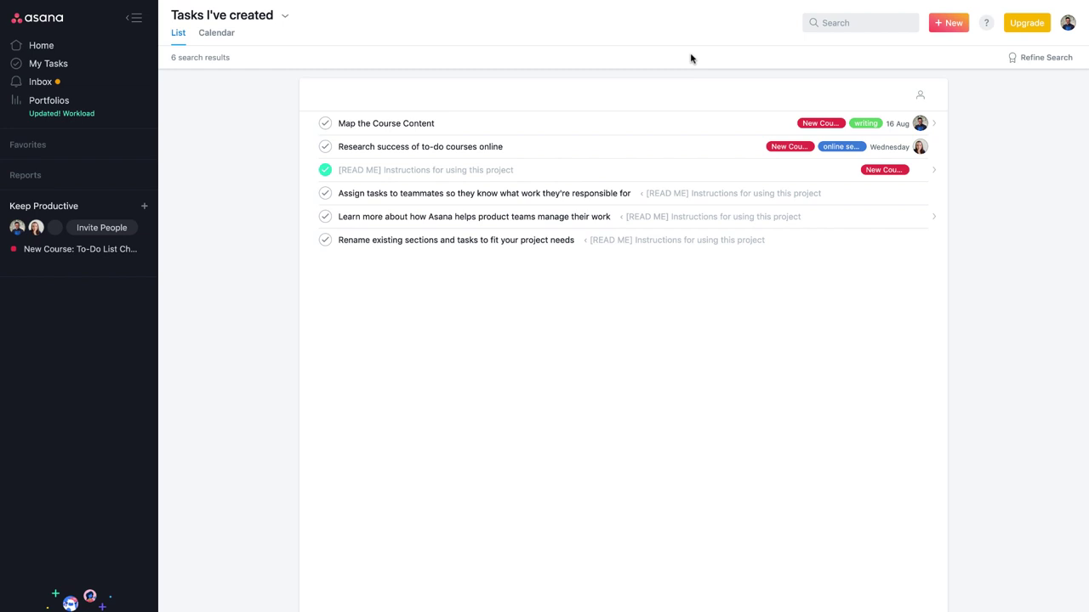
left_click(216, 37)
left_click(181, 37)
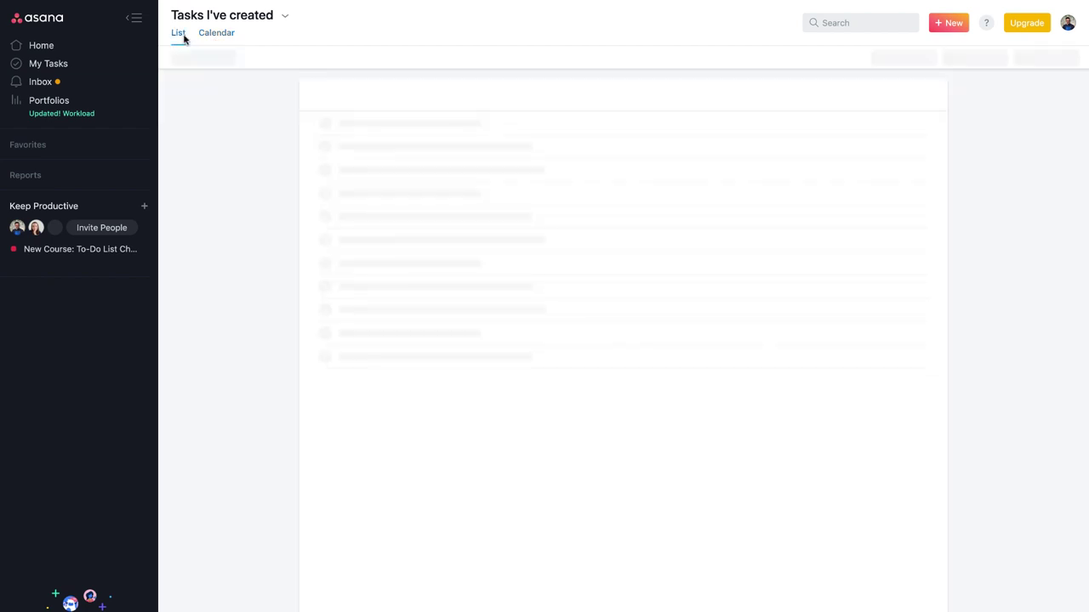
left_click(836, 23)
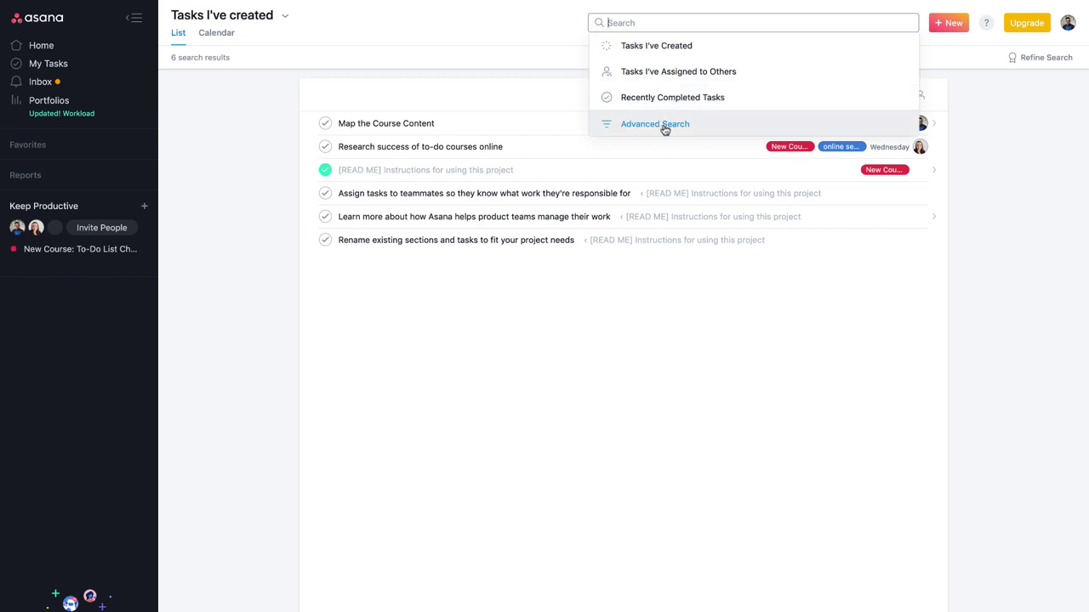
Step: Open the upgrade plans and compare the features of Premium, Business and Enterprise
left_click(1033, 25)
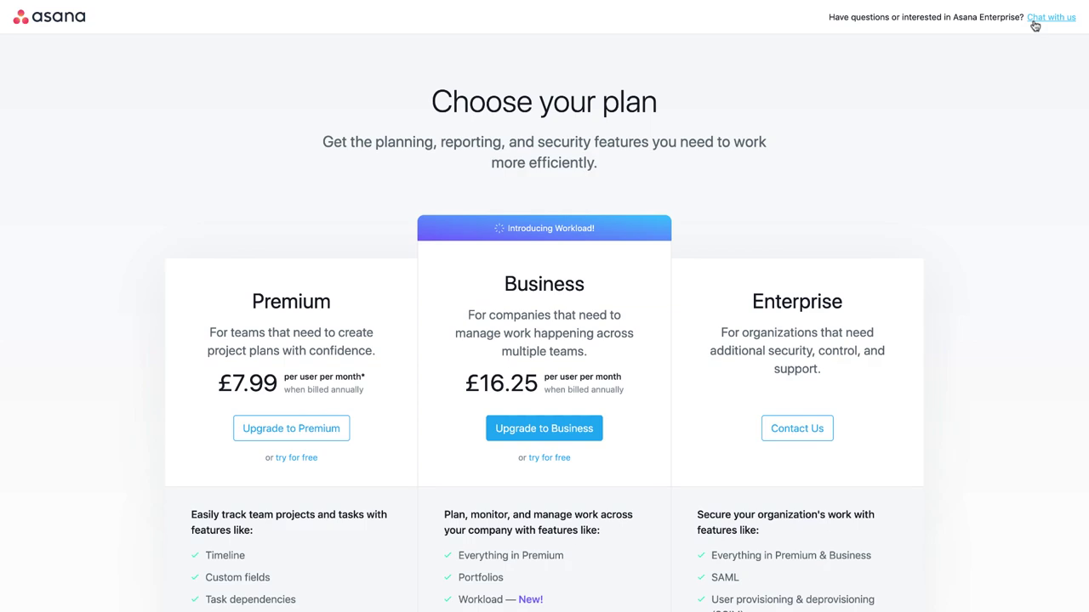
scroll(740, 323, "down", 2)
scroll(740, 323, "down", 2)
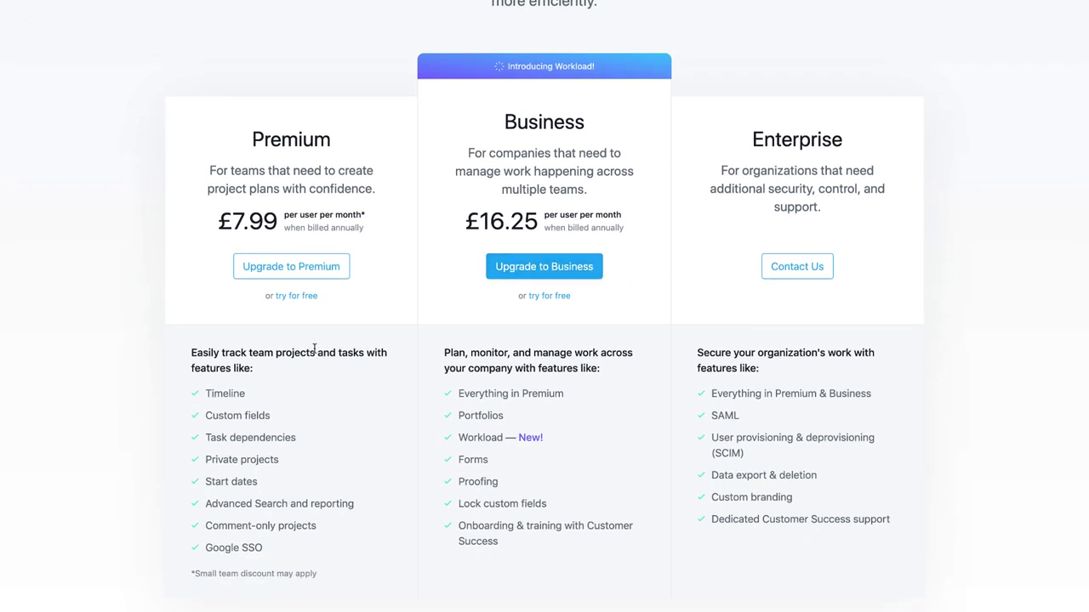
Step: Leave the upgrade plans page, return to the course project and open the personal profile settings
mouse_move(113, 5)
left_click(39, 23)
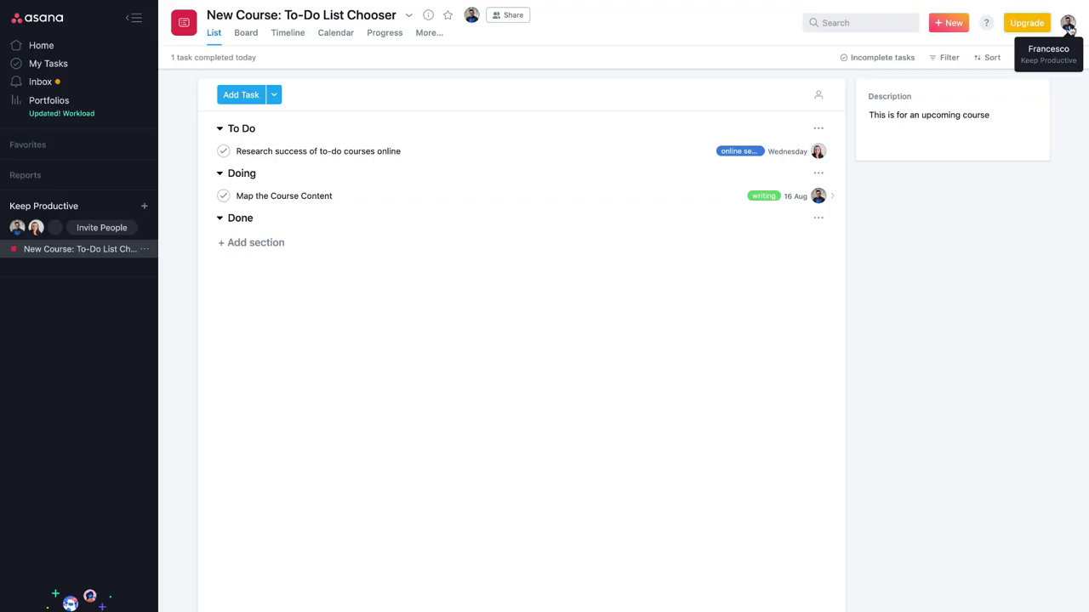
left_click(1069, 23)
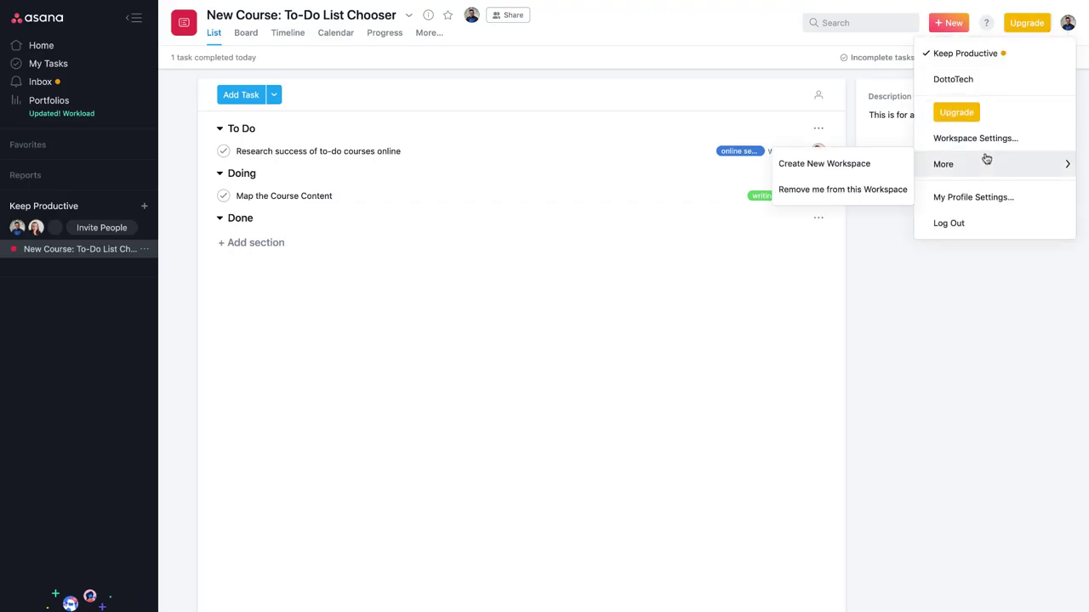
left_click(966, 197)
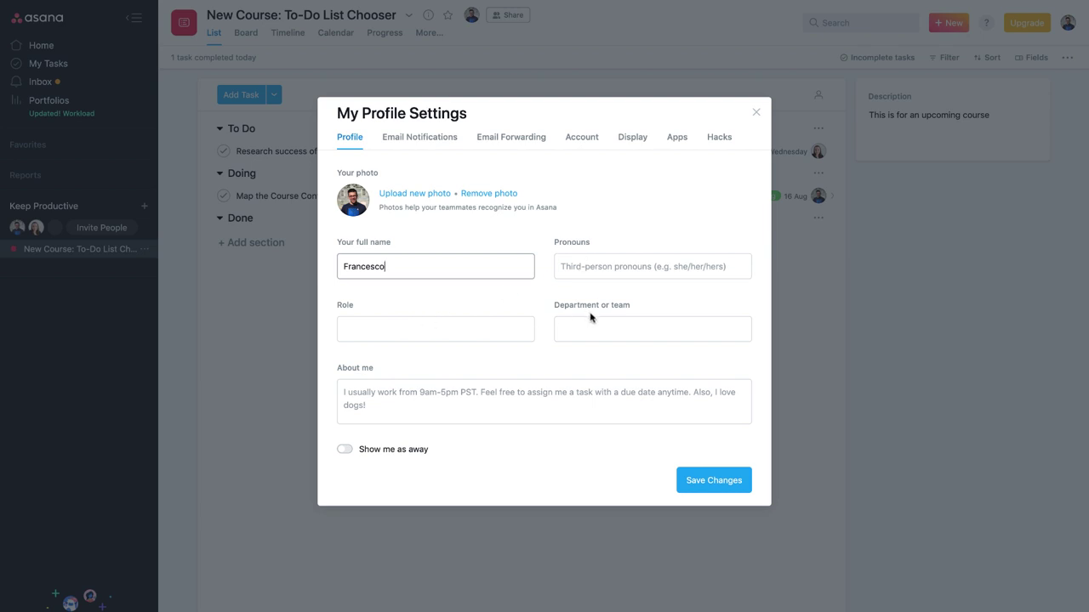
Step: Set the profile to show as away, with first day 03/08/19 and last day 16/08/19
left_click(343, 449)
scroll(386, 439, "down", 2)
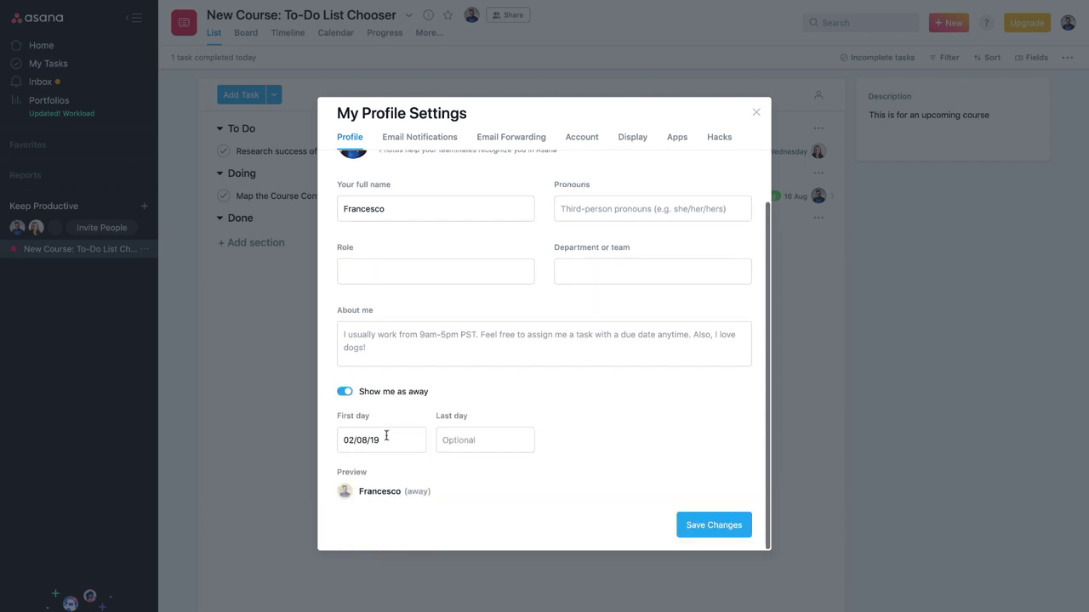
left_click(384, 439)
left_click(466, 520)
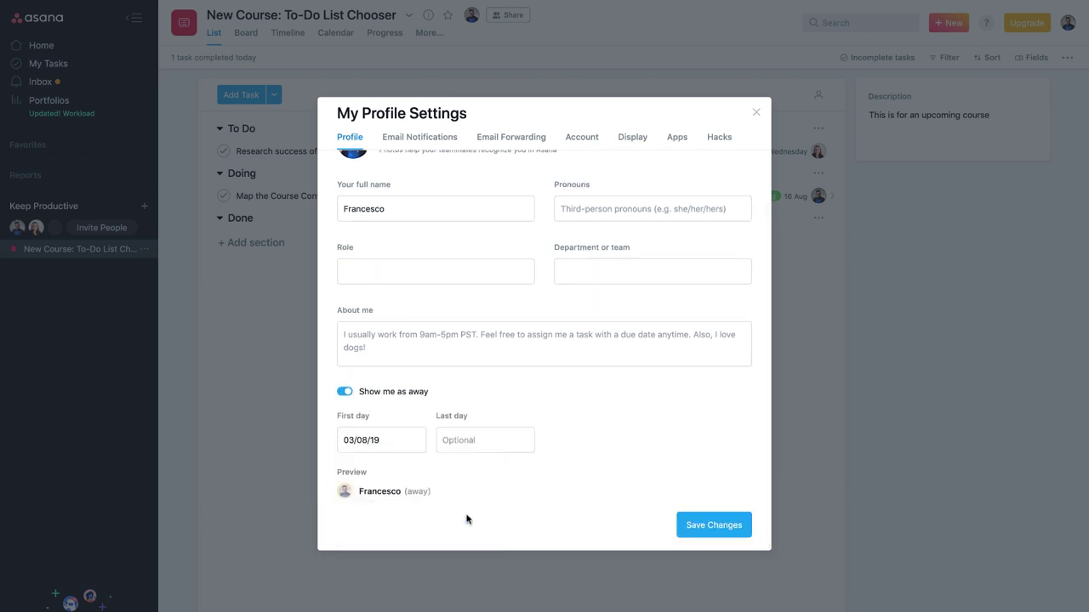
left_click(454, 439)
left_click(537, 529)
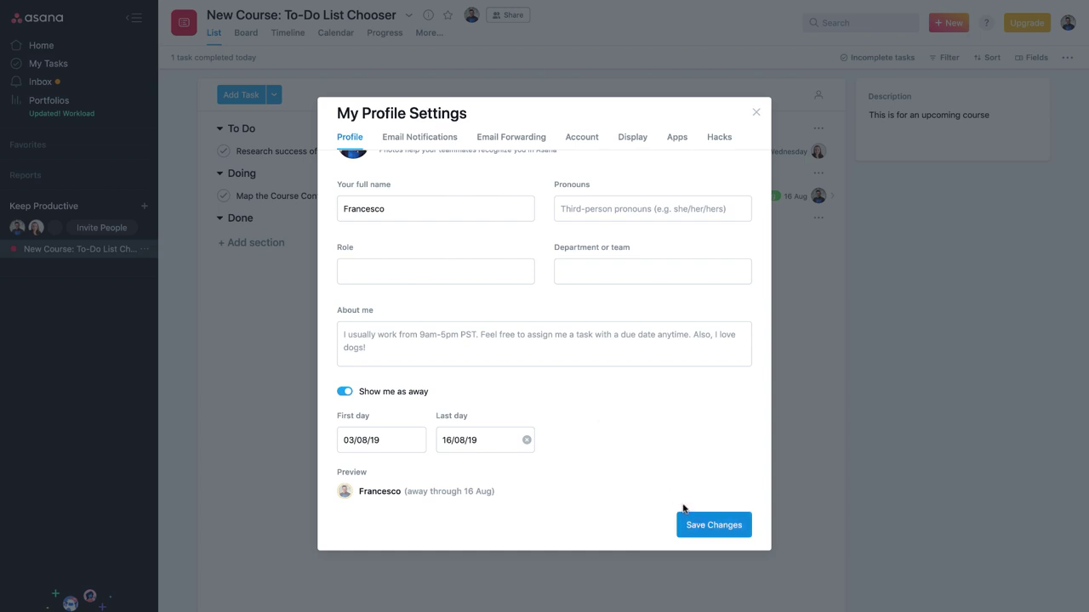
Step: Review the email notification settings and set forwarded emails to create tasks and conversations in Keep Productive
scroll(451, 253, "up", 2)
left_click(422, 144)
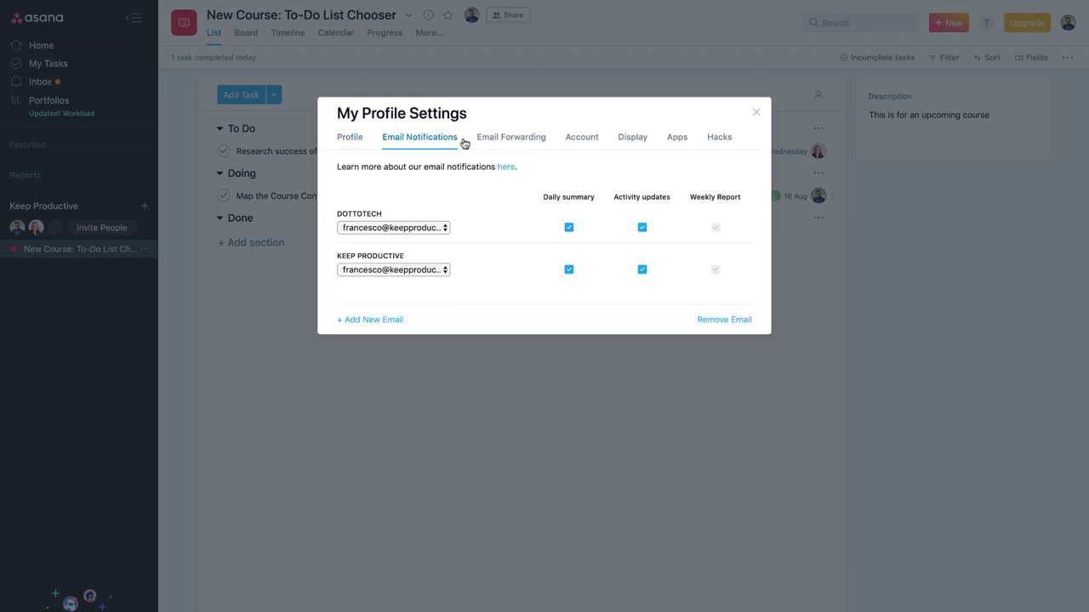
left_click(504, 141)
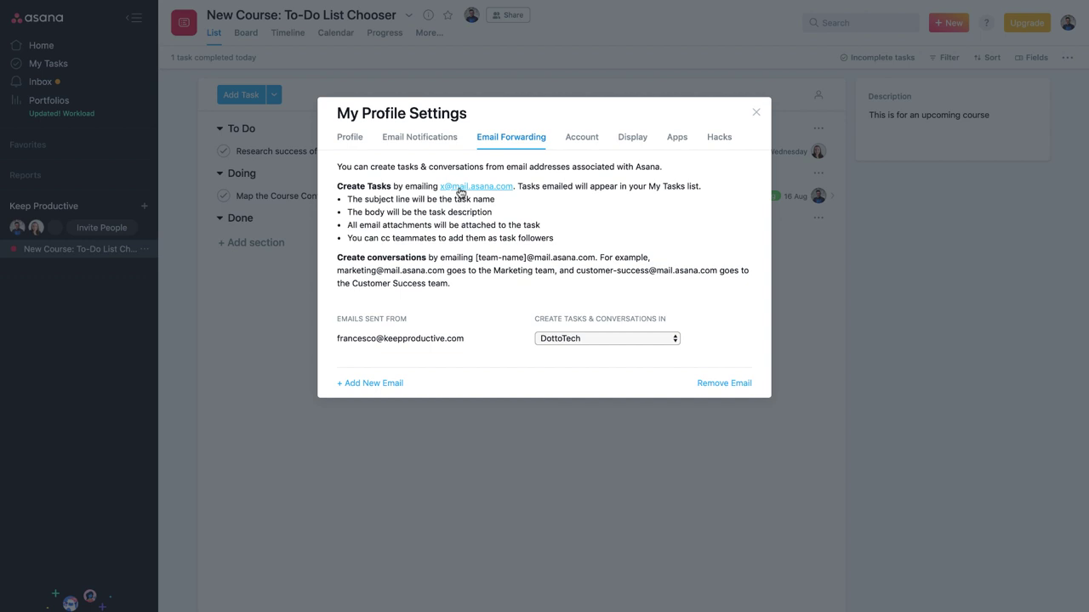
left_click(578, 339)
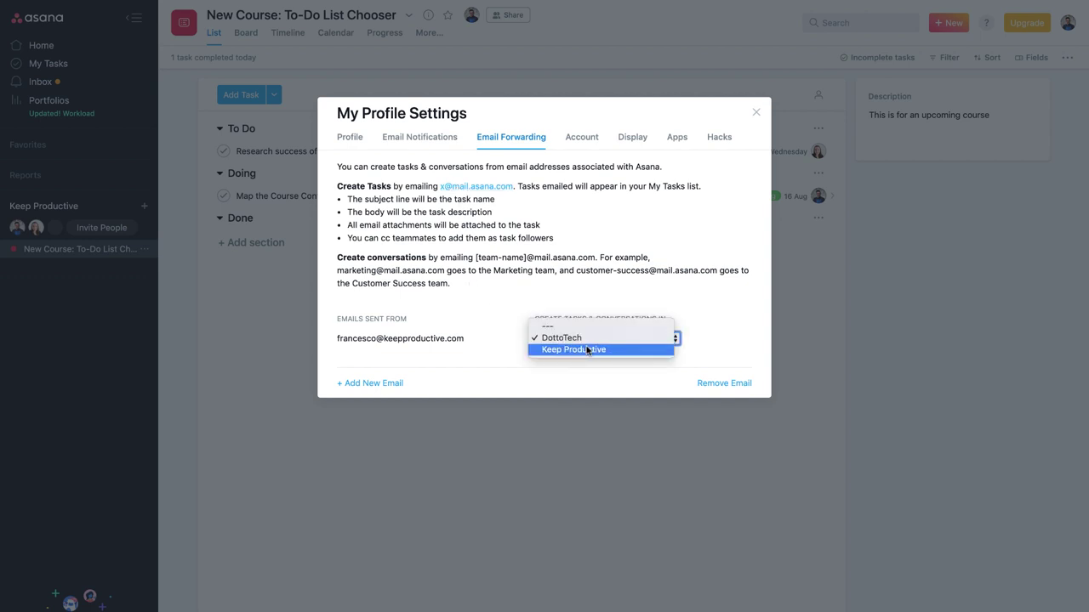
left_click(587, 350)
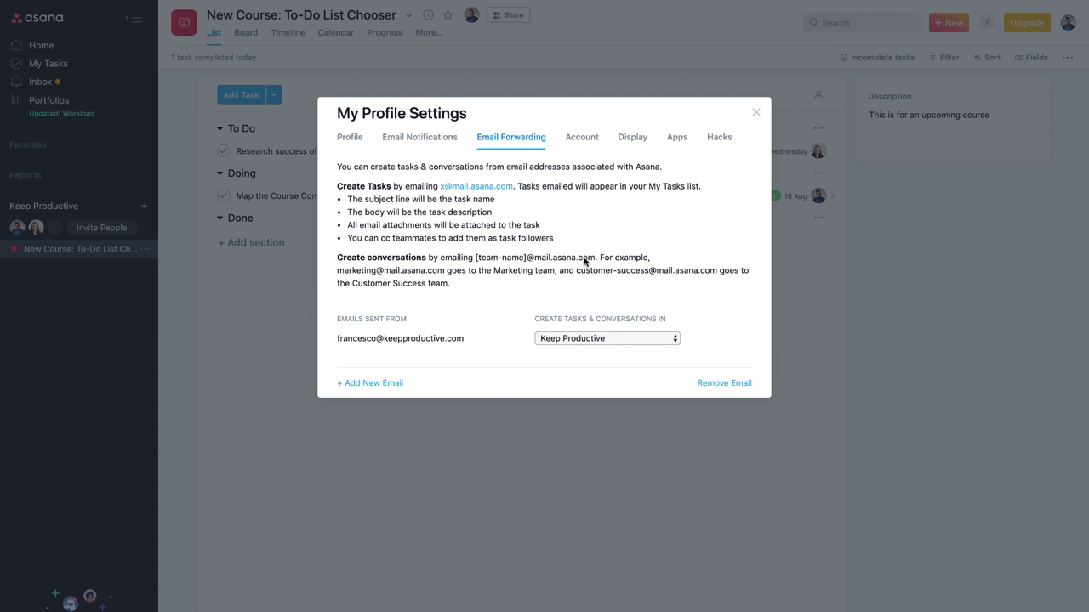
Step: Review the account and display settings, trying the Aqua and Spooky backgrounds before restoring the Default one
left_click(581, 139)
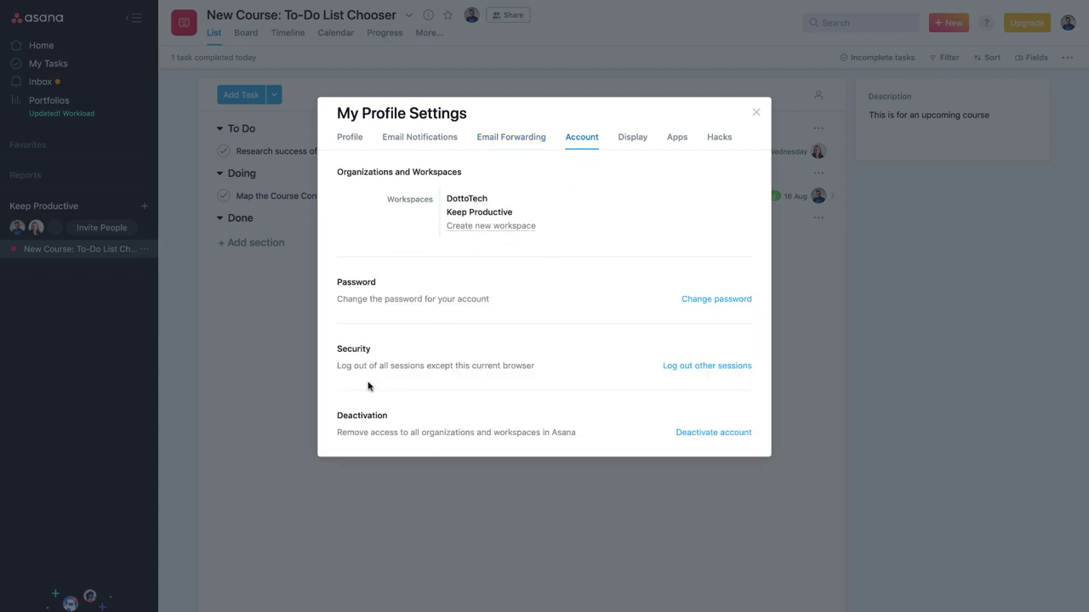
left_click(630, 141)
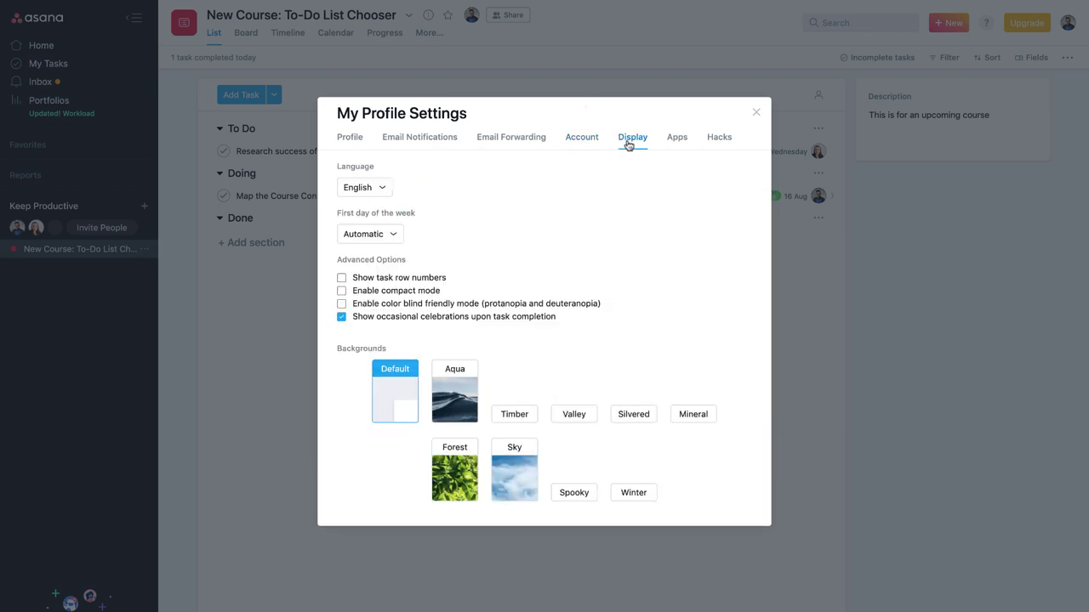
left_click(463, 398)
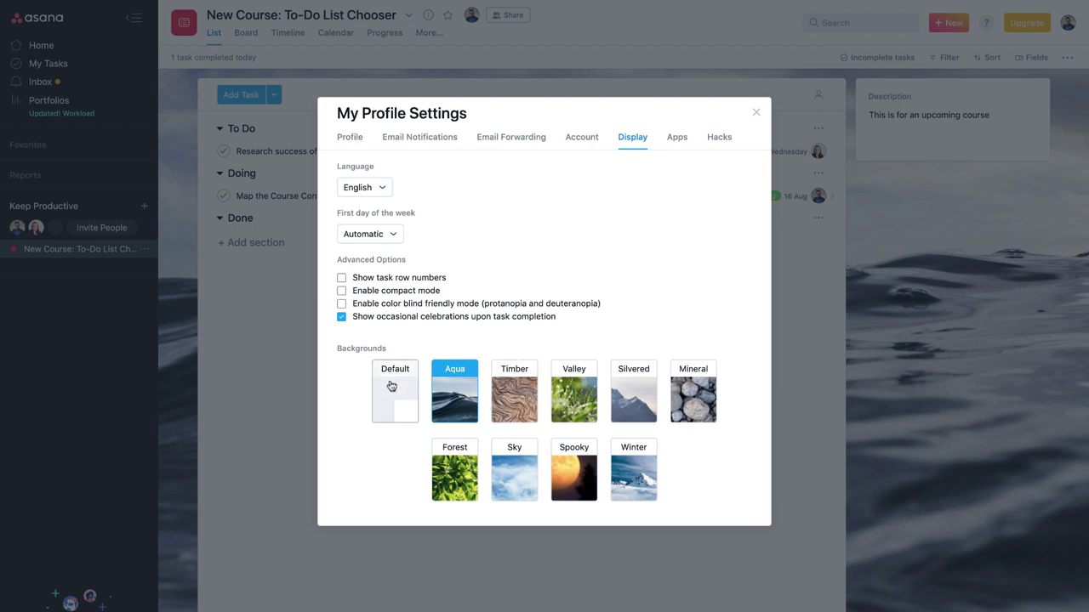
left_click(582, 466)
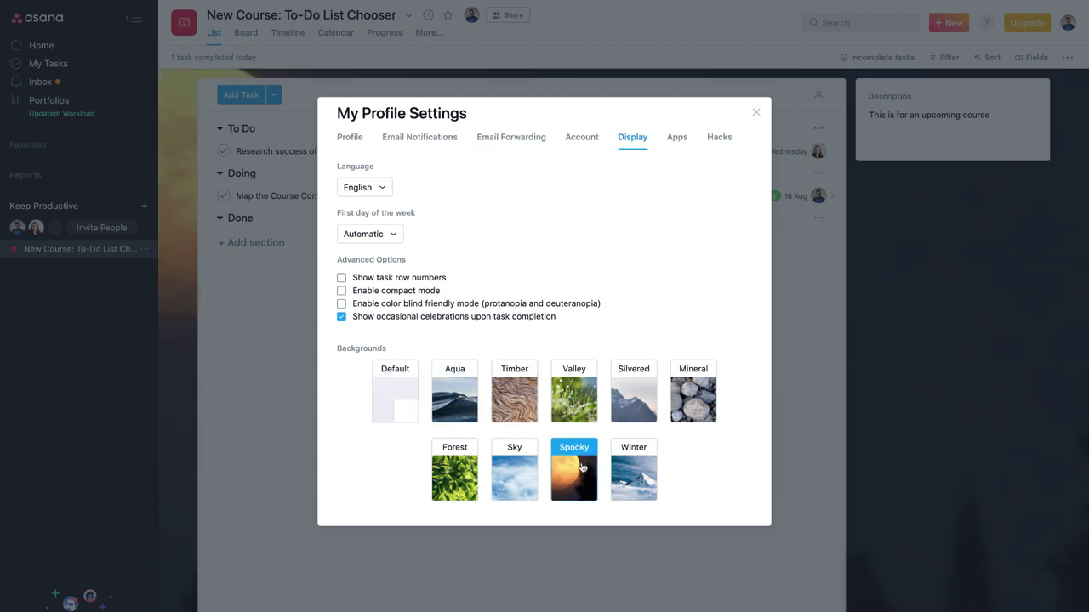
left_click(392, 386)
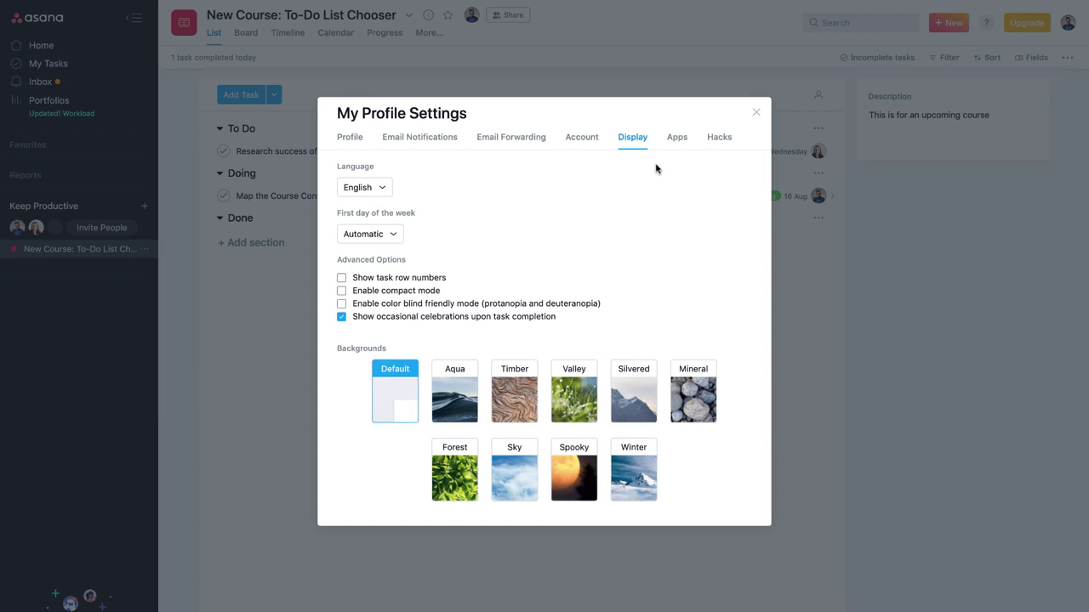
Step: Review the connected apps, then turn on the Extra Delight hack and reload to apply it
left_click(677, 139)
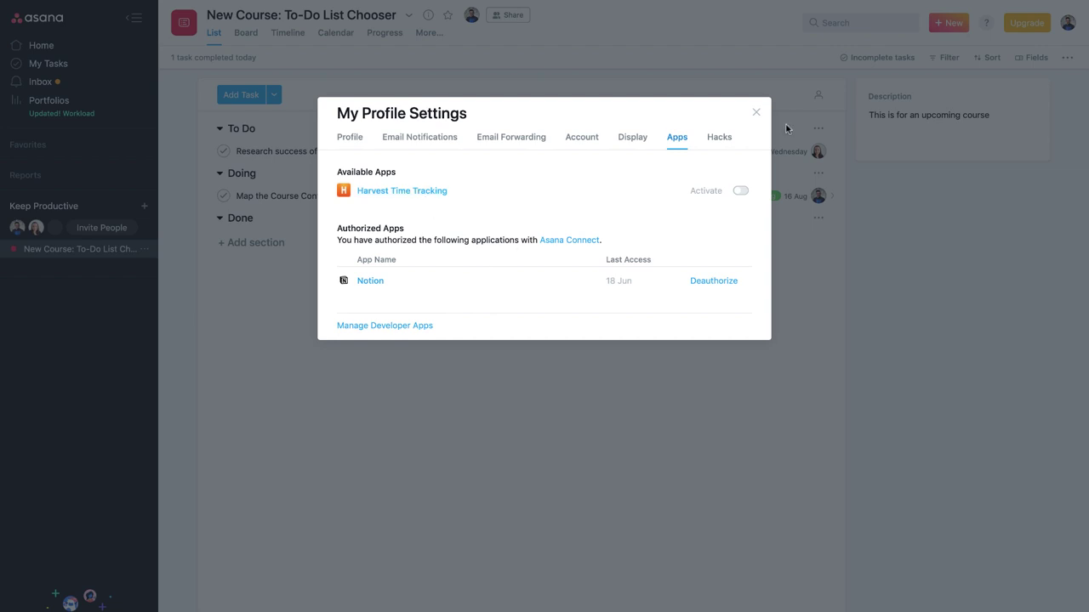
left_click(718, 139)
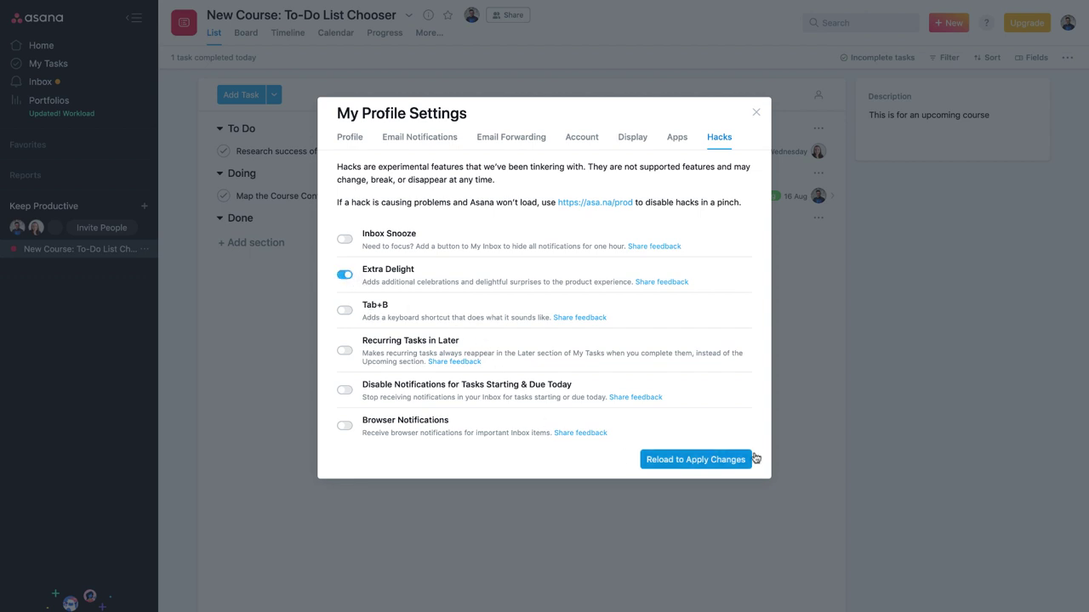
left_click(714, 461)
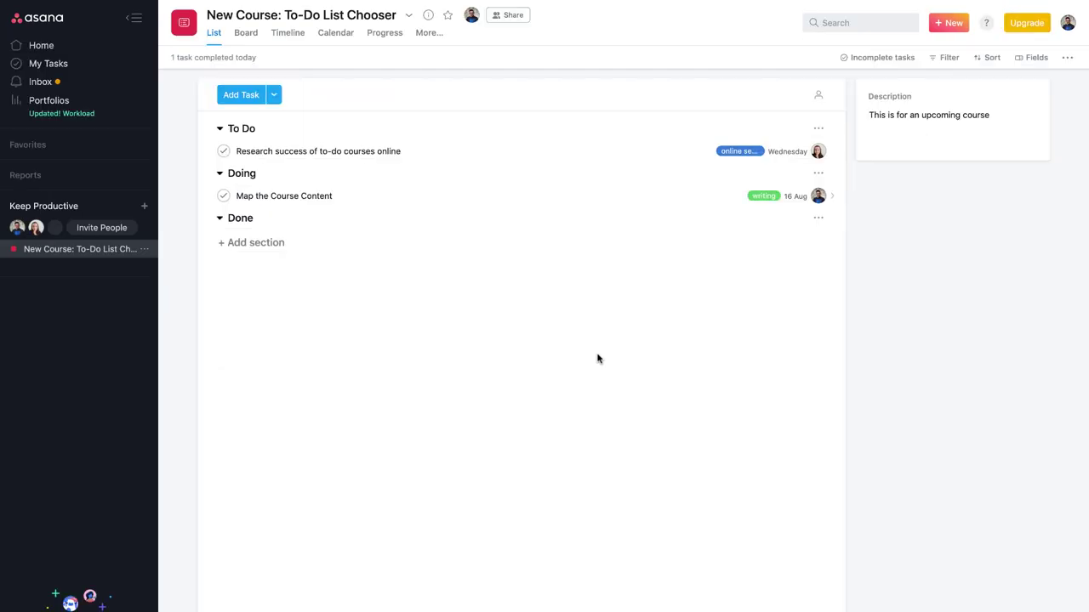
Step: Mark the "Map the Course Content" task complete and open the Keep Productive team overview
left_click(223, 196)
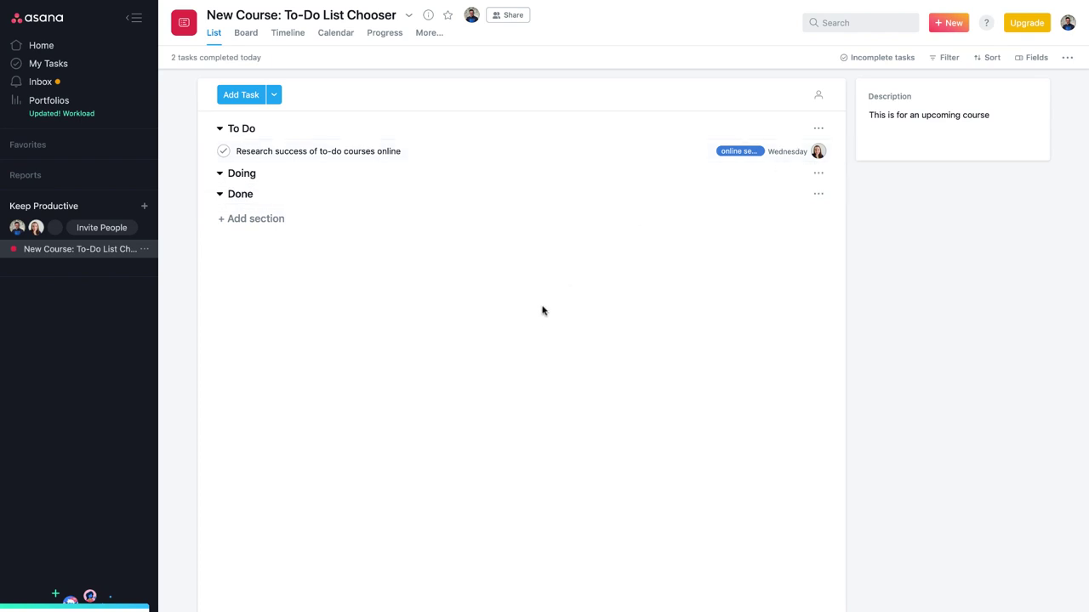
left_click(48, 214)
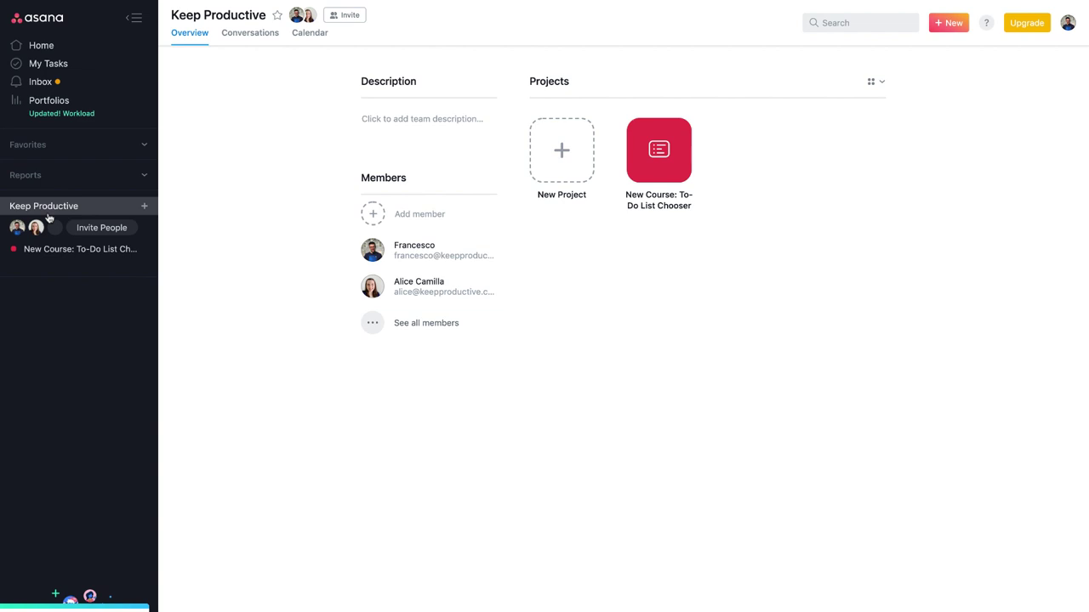
Step: Look over the Home page and the Today, Upcoming and Later sections of My Tasks
left_click(44, 48)
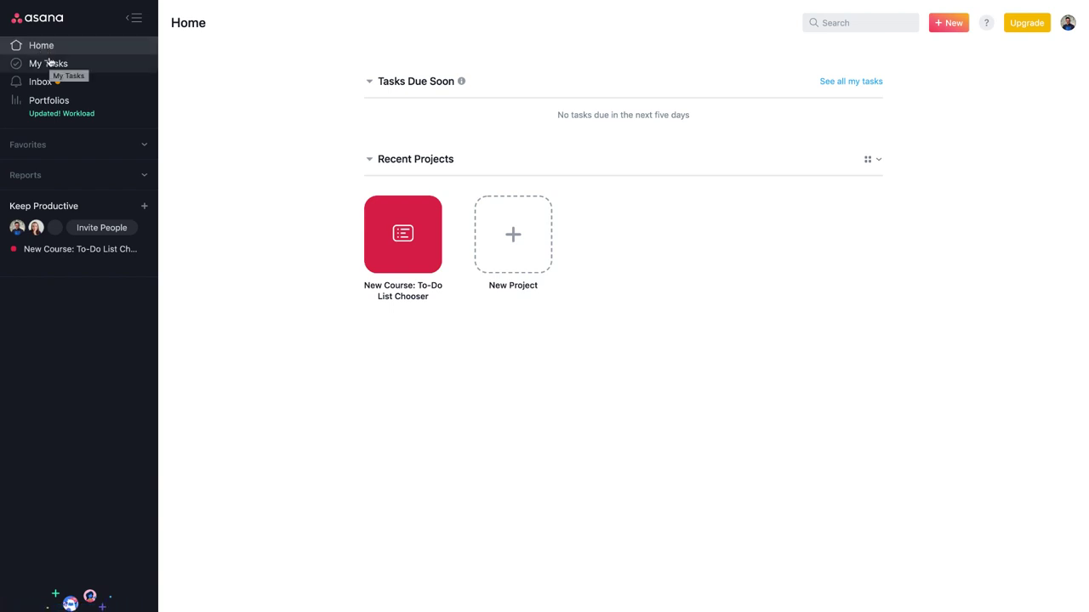
left_click(49, 63)
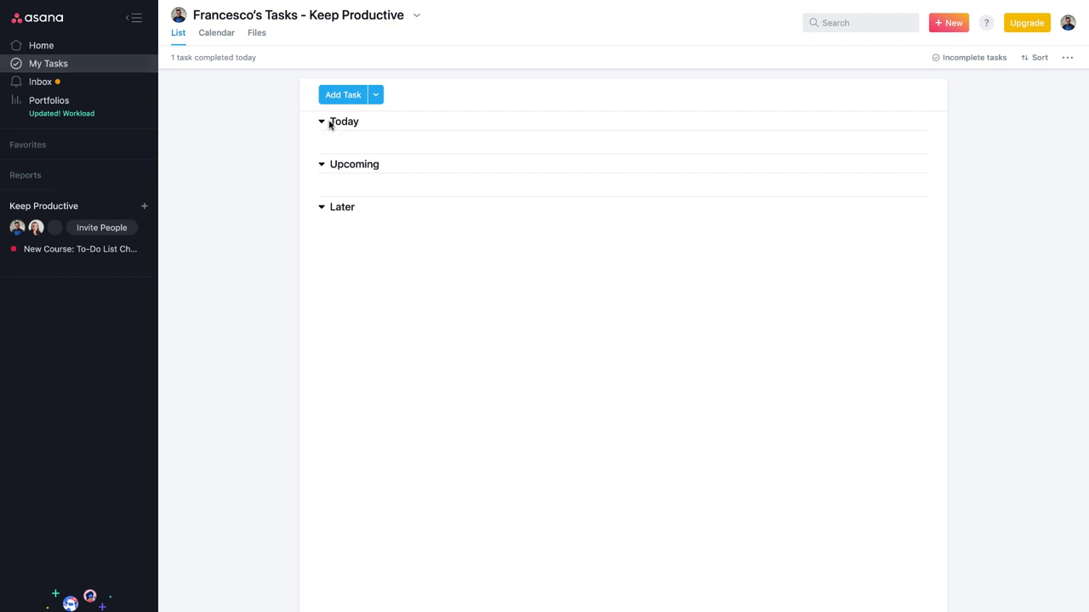
mouse_move(339, 121)
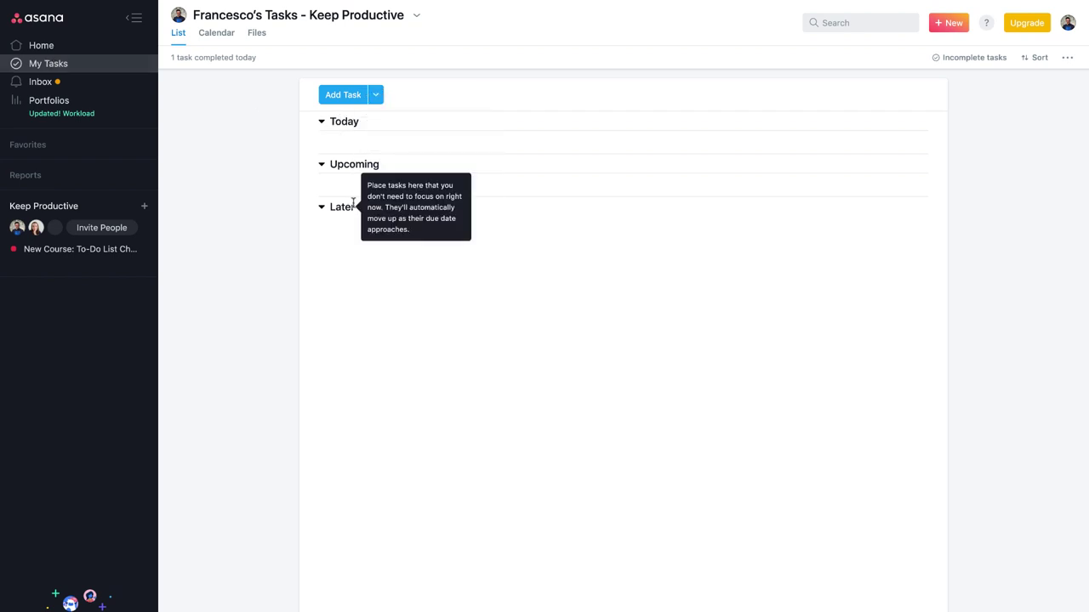
Step: Reopen the completed "Map the Course Content" task on 16 August from the My Tasks calendar and close its details
left_click(222, 36)
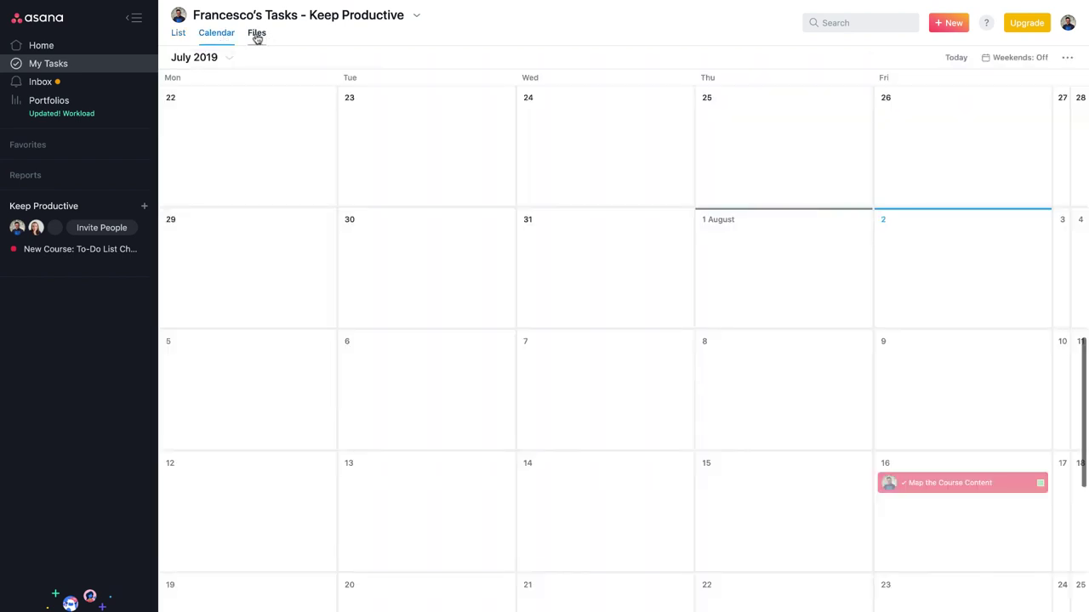
left_click(960, 482)
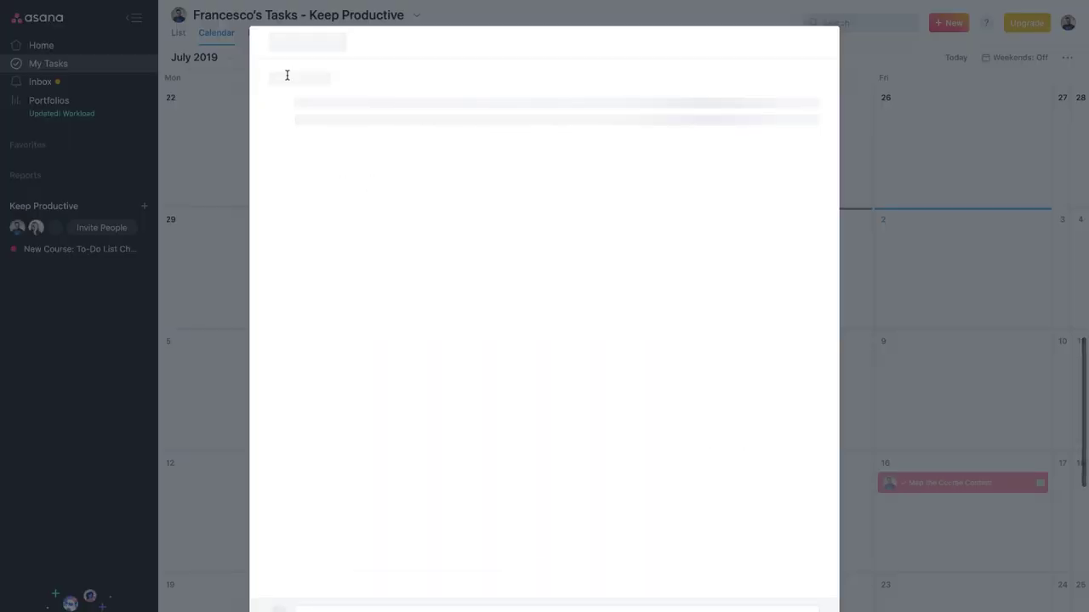
left_click(302, 46)
left_click(302, 46)
left_click(226, 111)
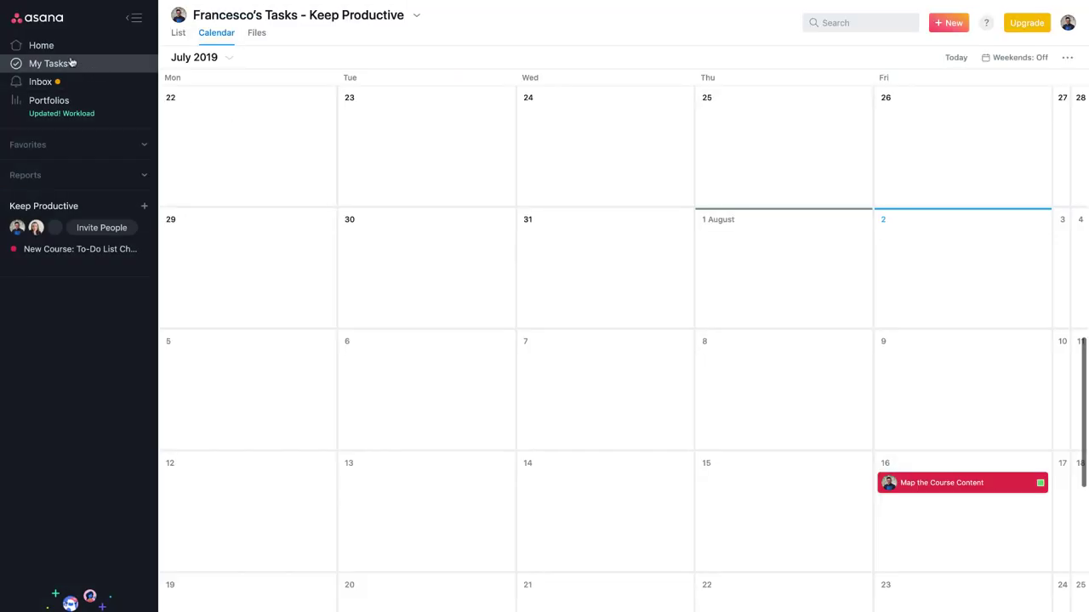
Step: Mark the recently assigned "Map the Course Content" task for Upcoming in the My Tasks list
left_click(70, 64)
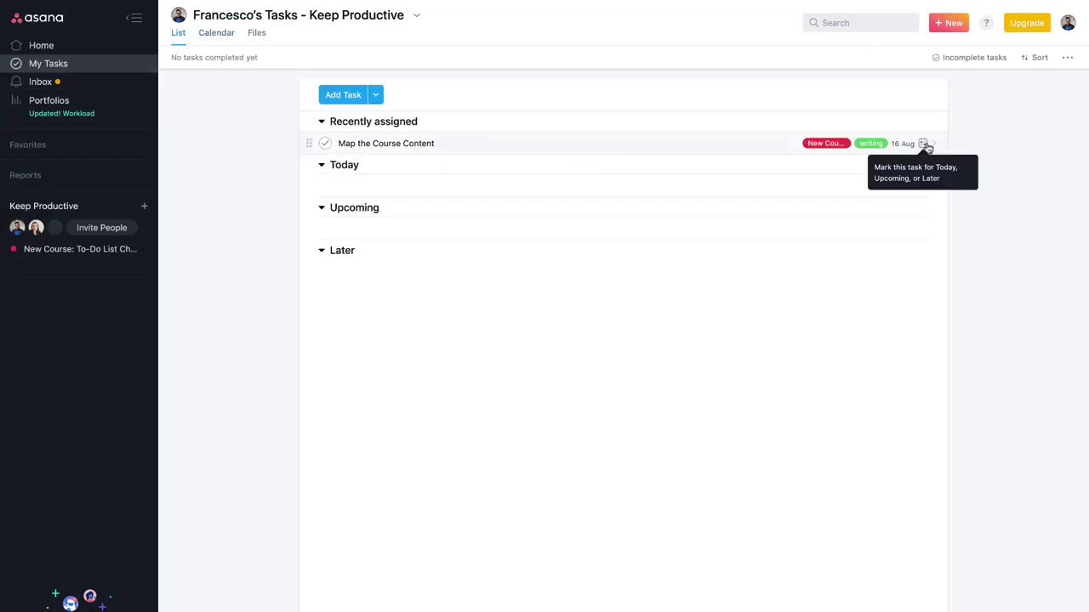
left_click(397, 145)
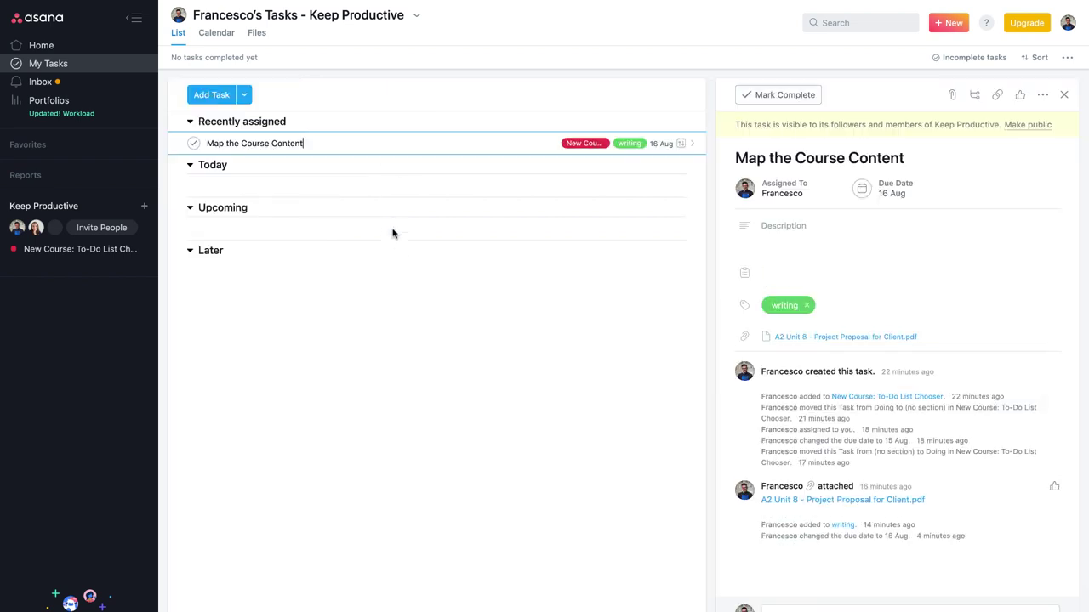
left_click(680, 144)
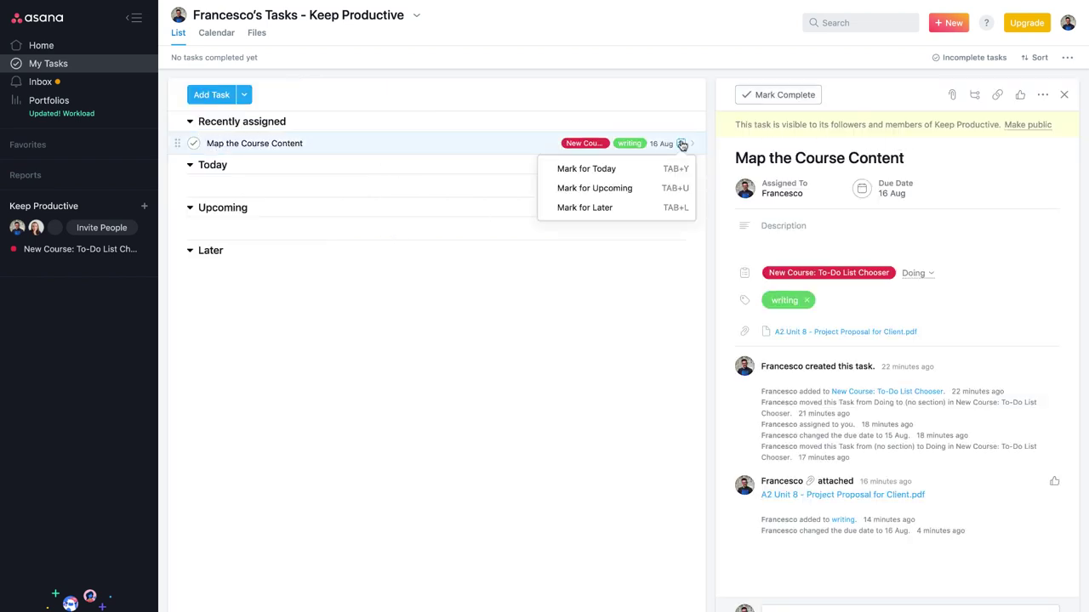
left_click(620, 188)
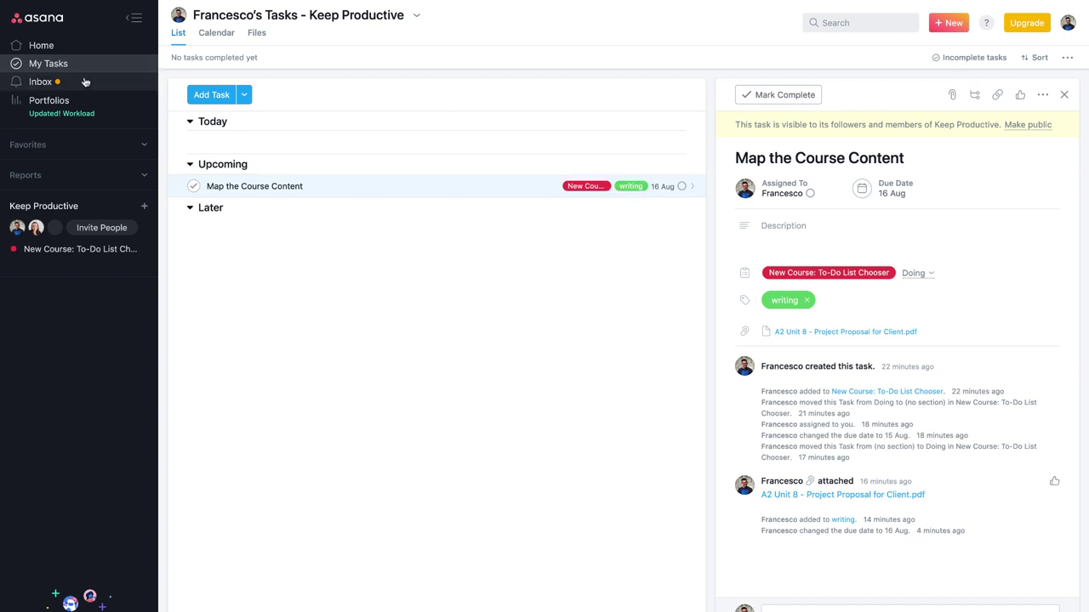
Step: Check the Files and Calendar views of My Tasks and return to its List view
left_click(256, 34)
left_click(219, 36)
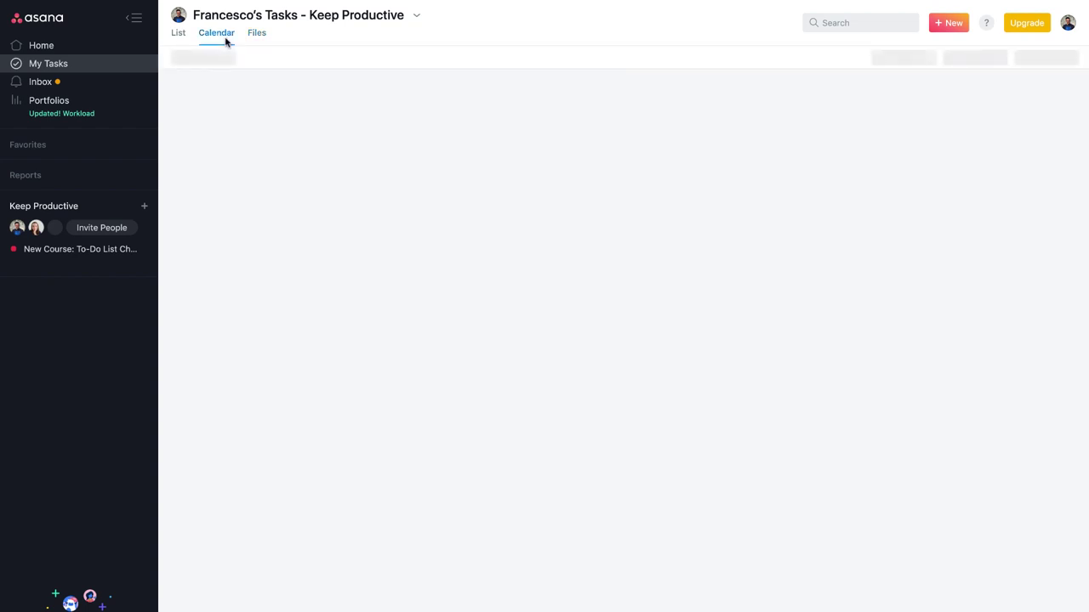
left_click(179, 34)
Step: Archive all Inbox notifications and view the Inbox archive
left_click(40, 81)
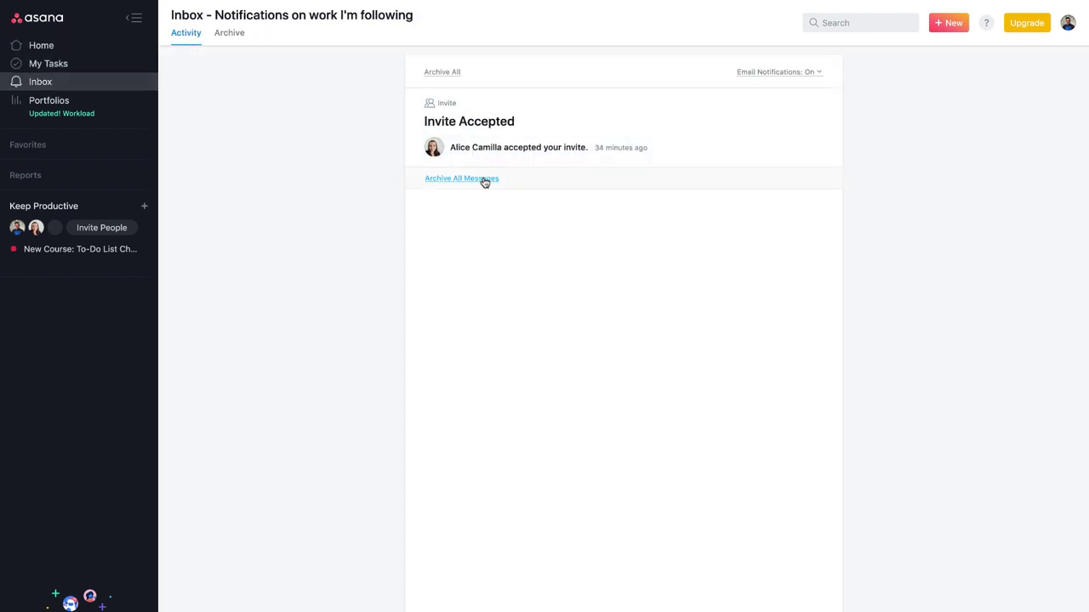
left_click(442, 73)
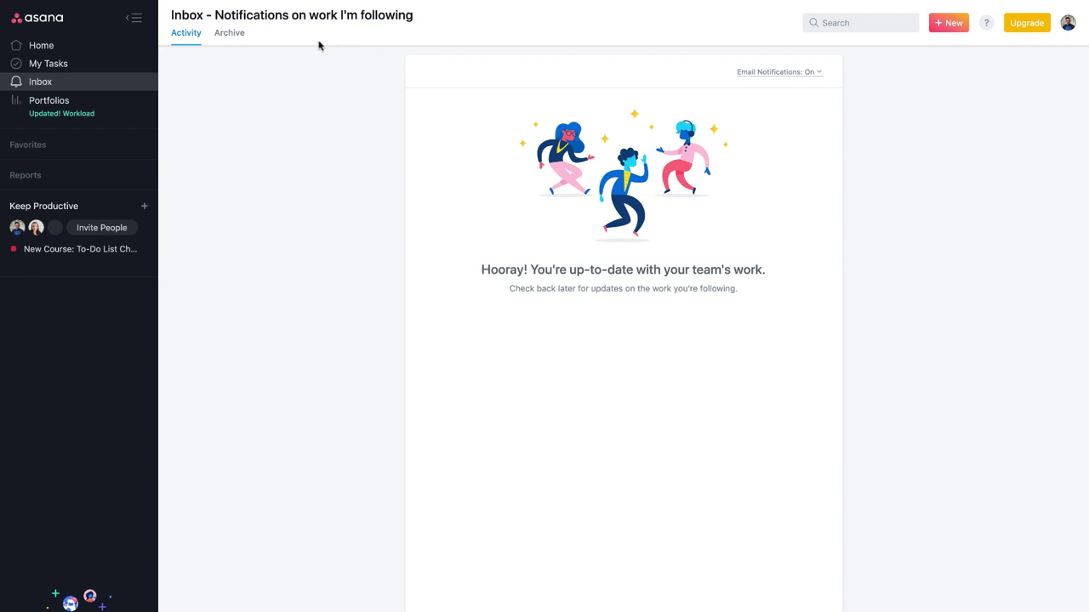
left_click(237, 37)
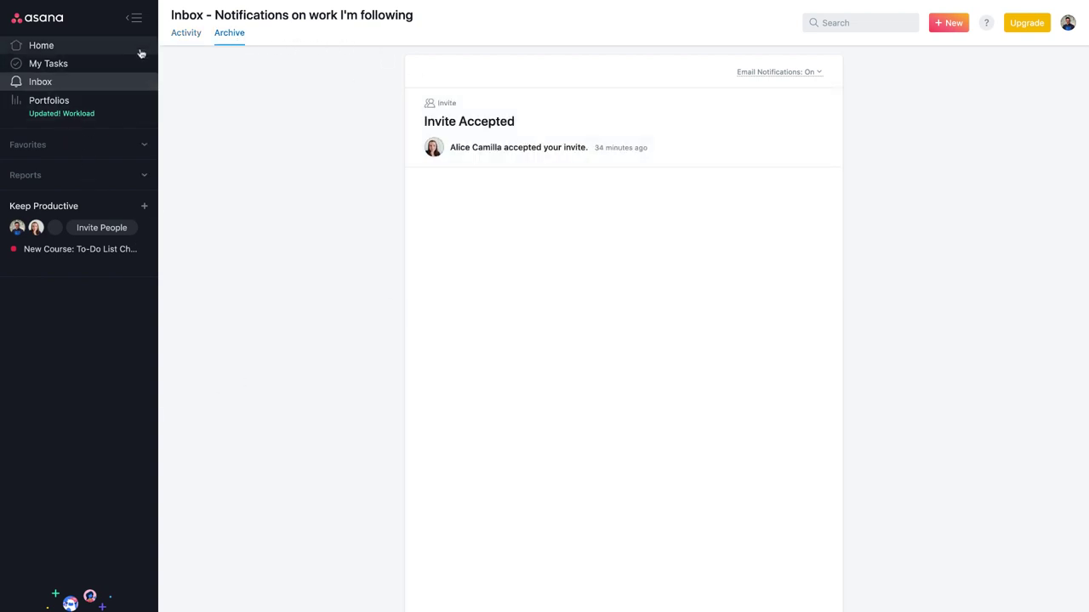
Step: Open the Portfolios and Workload page to see its overview
left_click(116, 100)
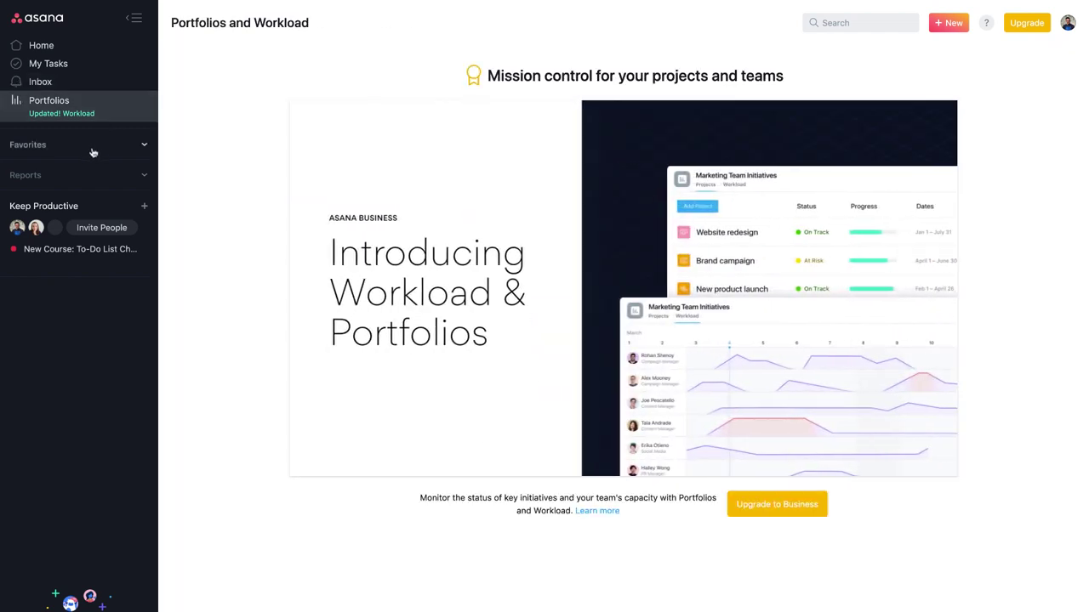
Step: Expand Favorites and Reports, favorite the New Course: To-Do List Chooser project from the Keep Productive team overview, and open it from Favorites
left_click(94, 151)
left_click(94, 214)
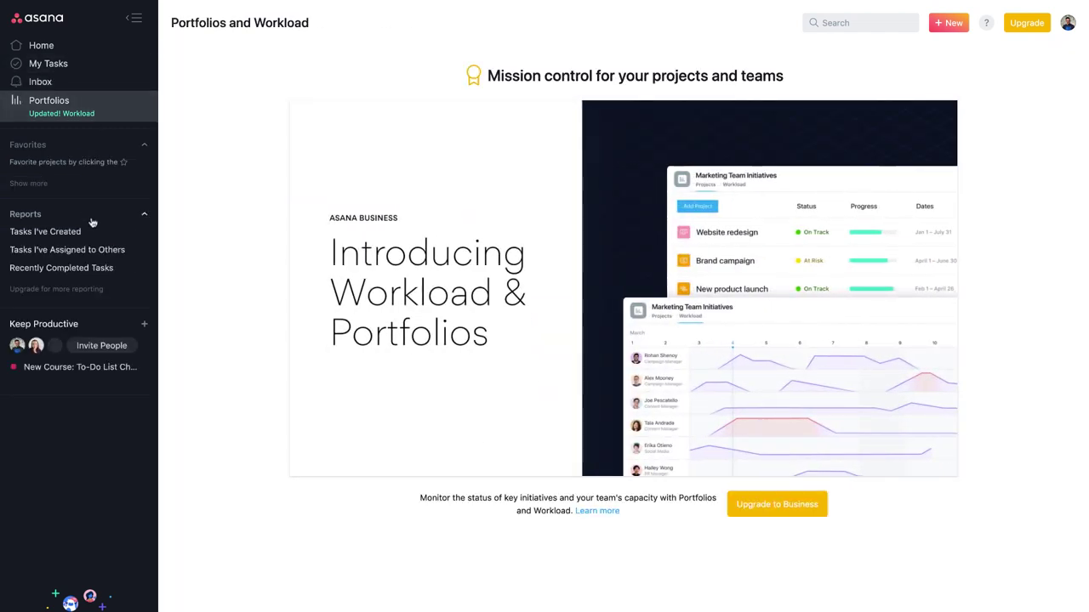
left_click(60, 325)
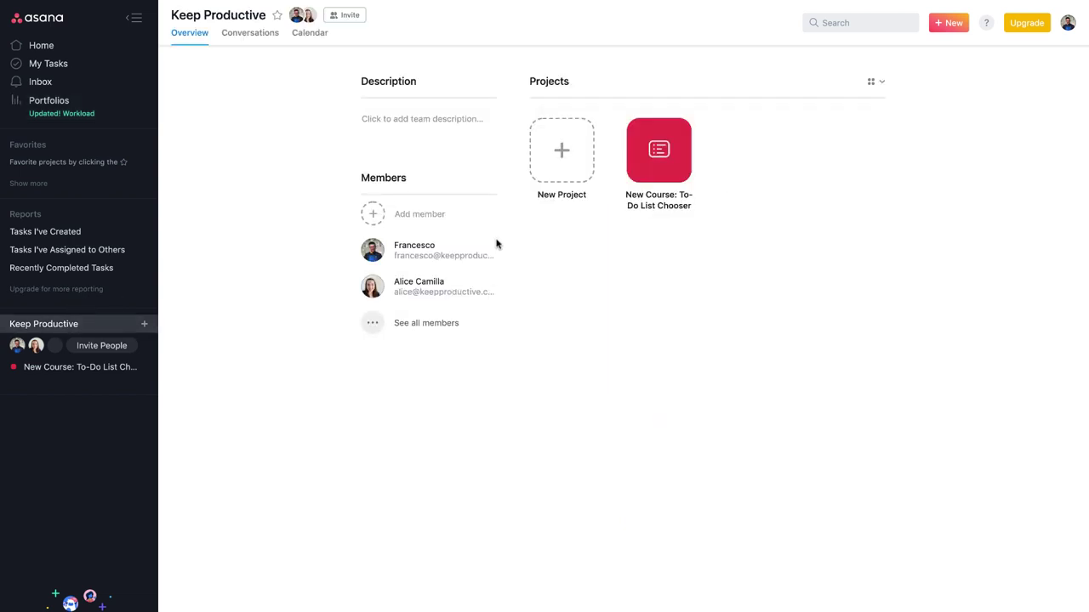
left_click(636, 126)
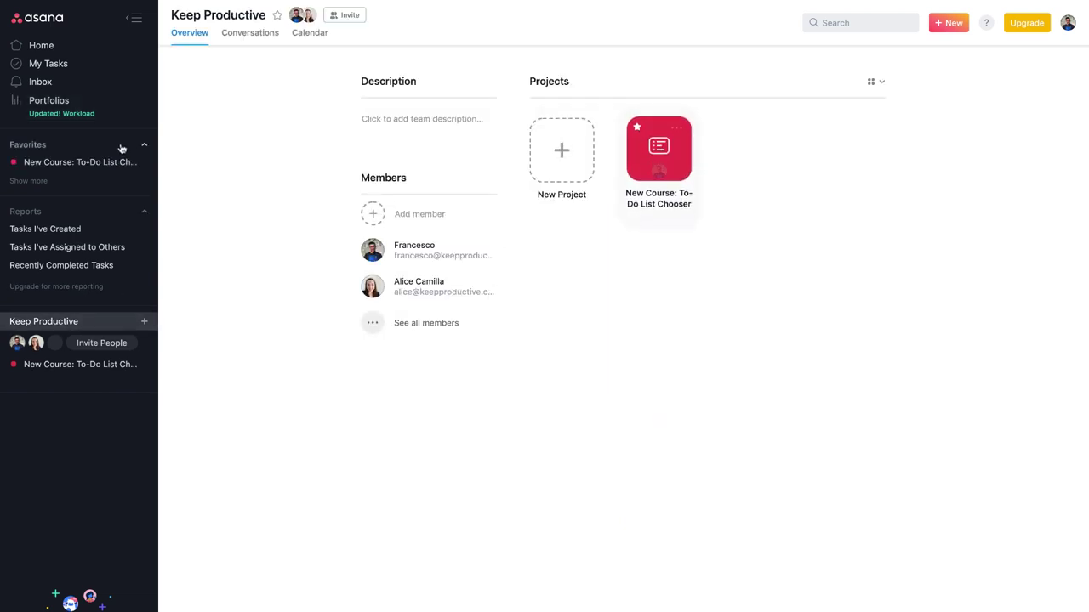
left_click(87, 164)
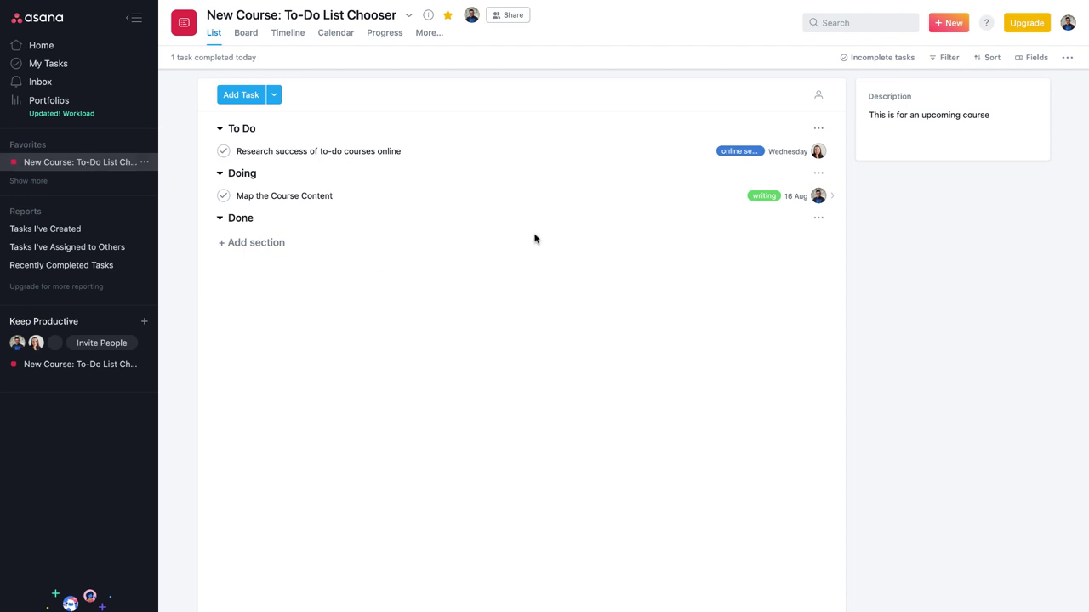
Step: Switch to the DottoTech workspace and review the Launch Webinars task on the Notion Course board
left_click(1069, 23)
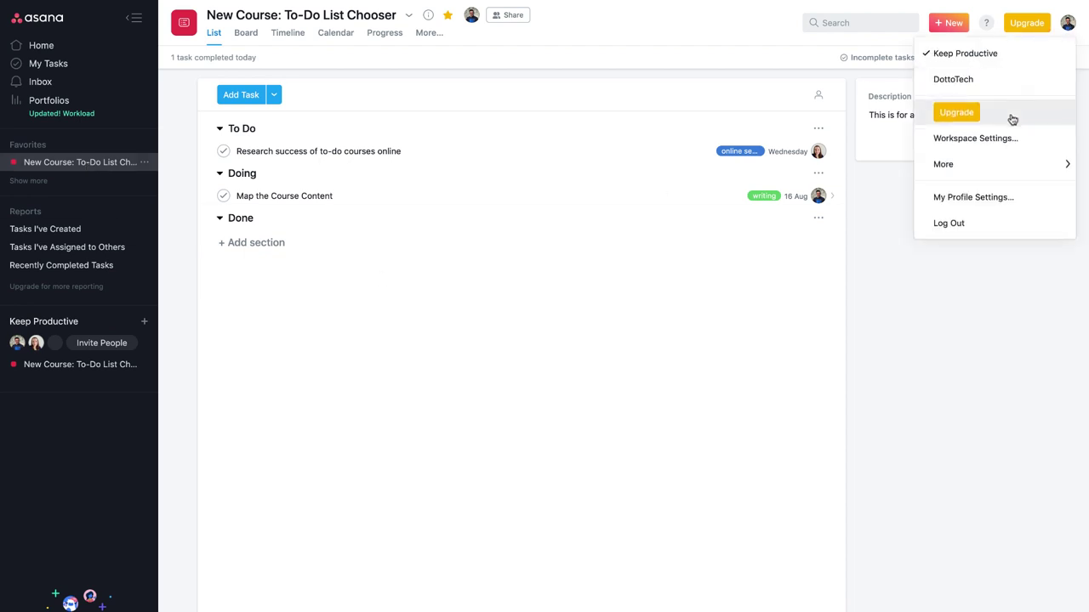
left_click(991, 78)
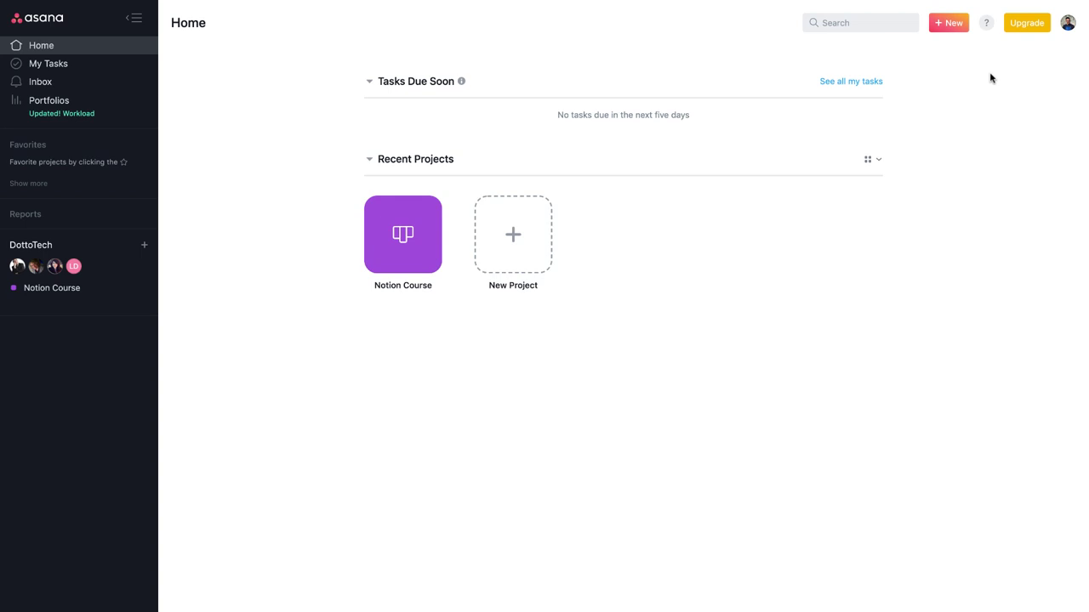
left_click(411, 220)
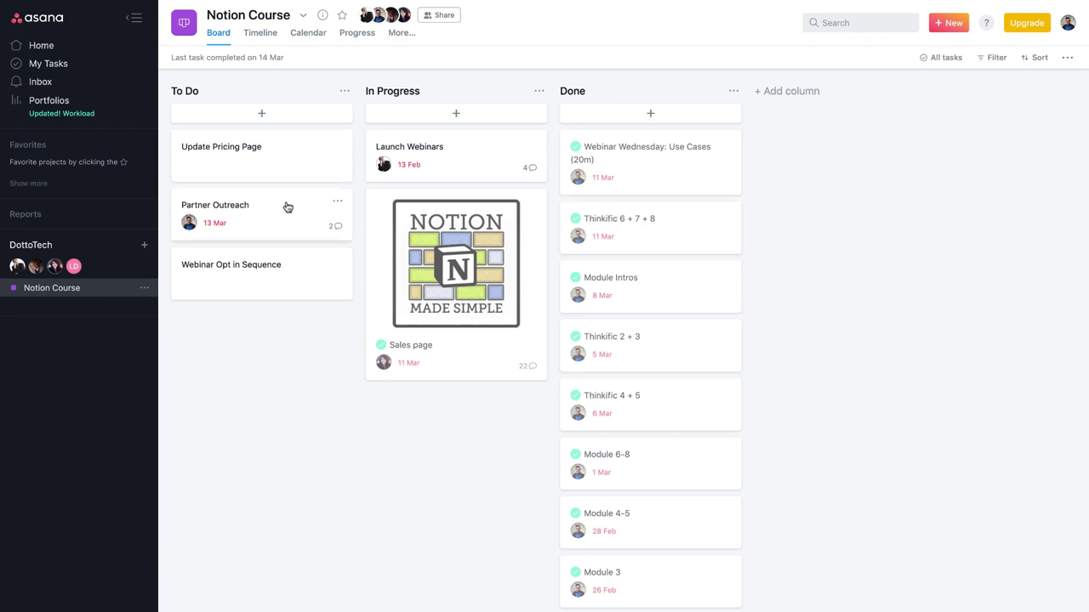
left_click(473, 145)
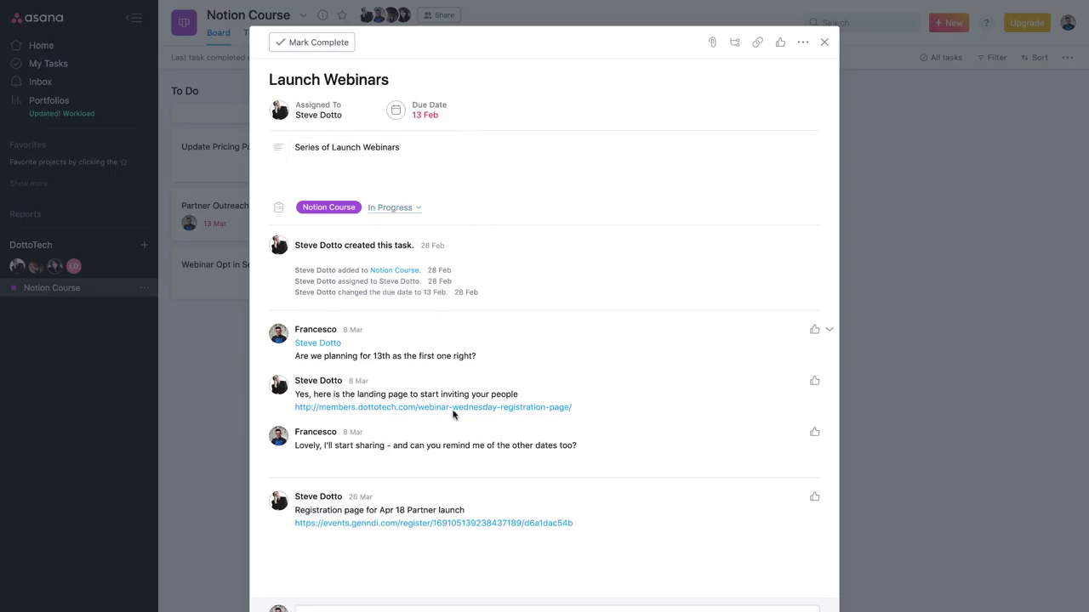
left_click(949, 202)
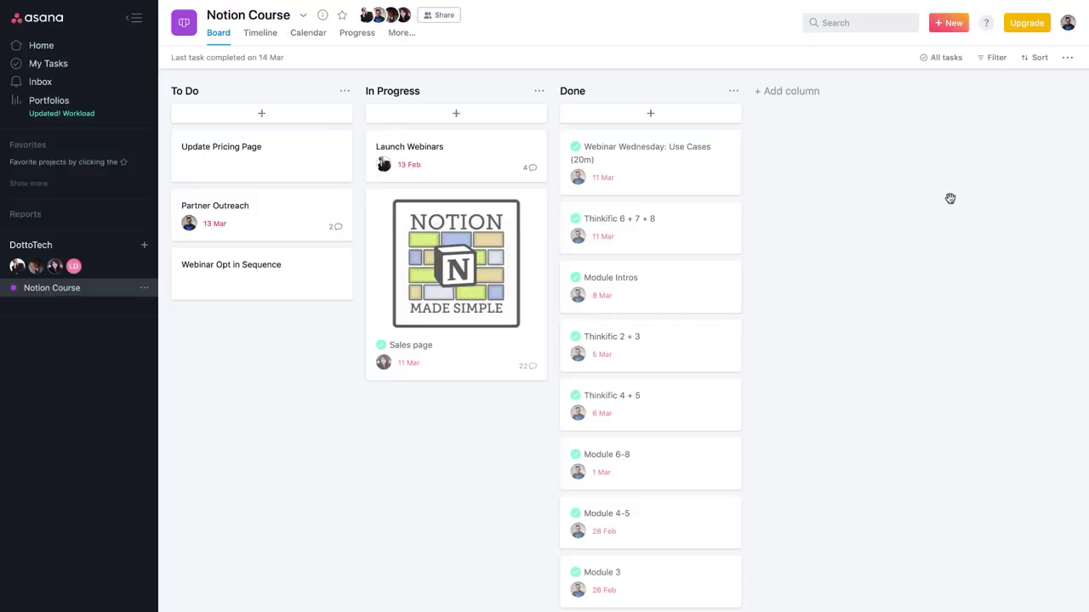
Step: View the DottoTech team overview and mark the Partner Outreach task complete in My Tasks
left_click(30, 246)
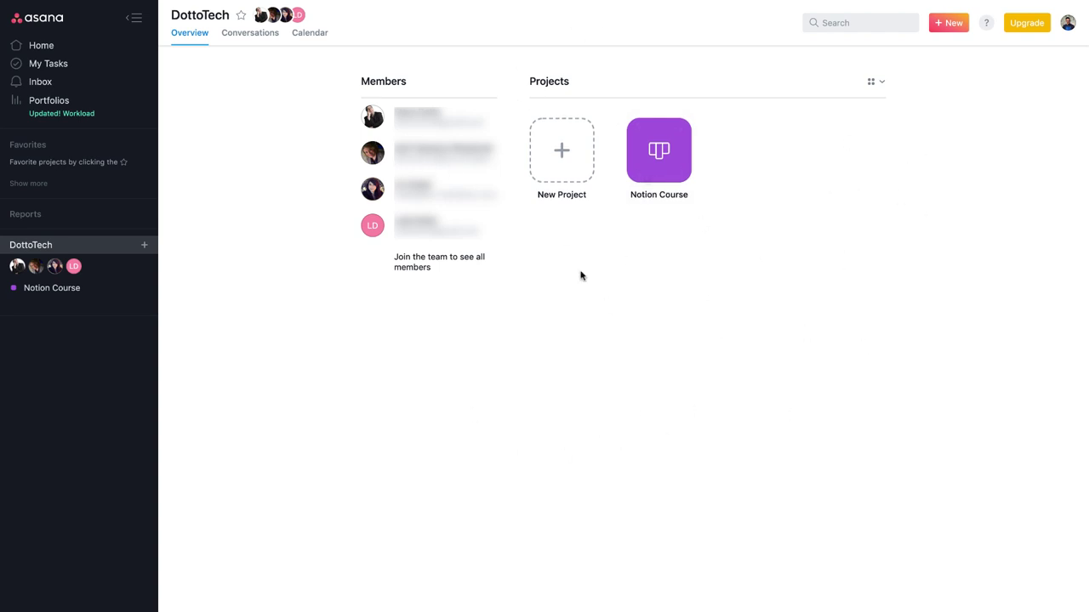
left_click(80, 72)
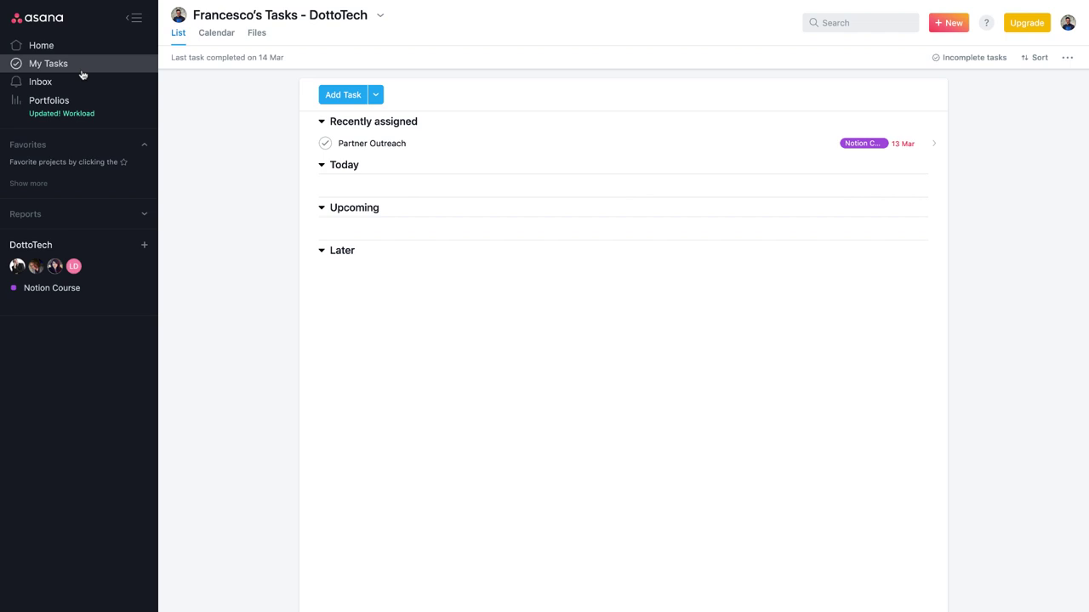
left_click(325, 143)
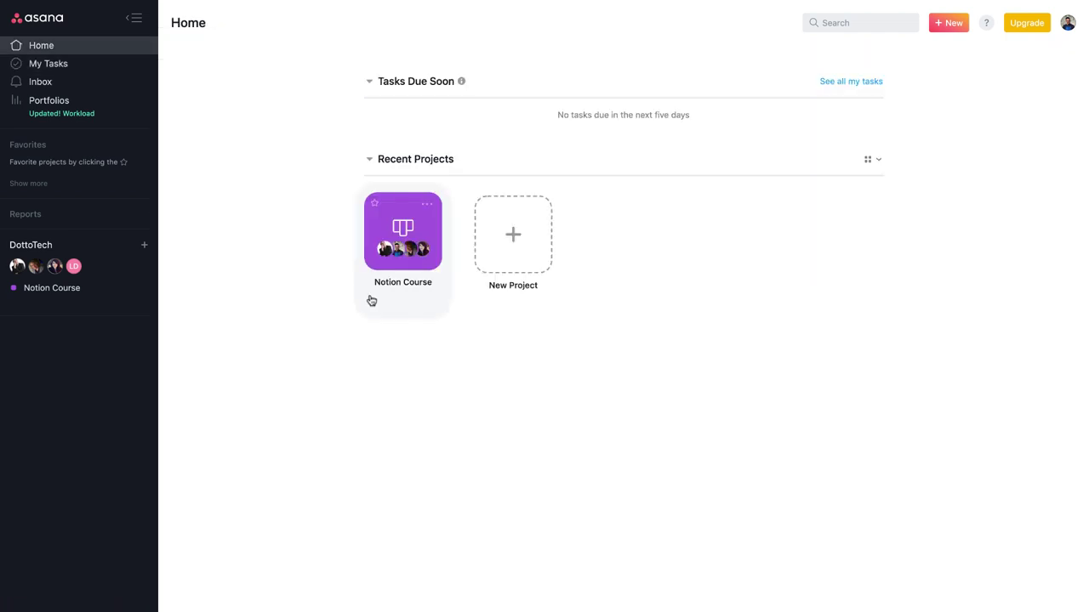